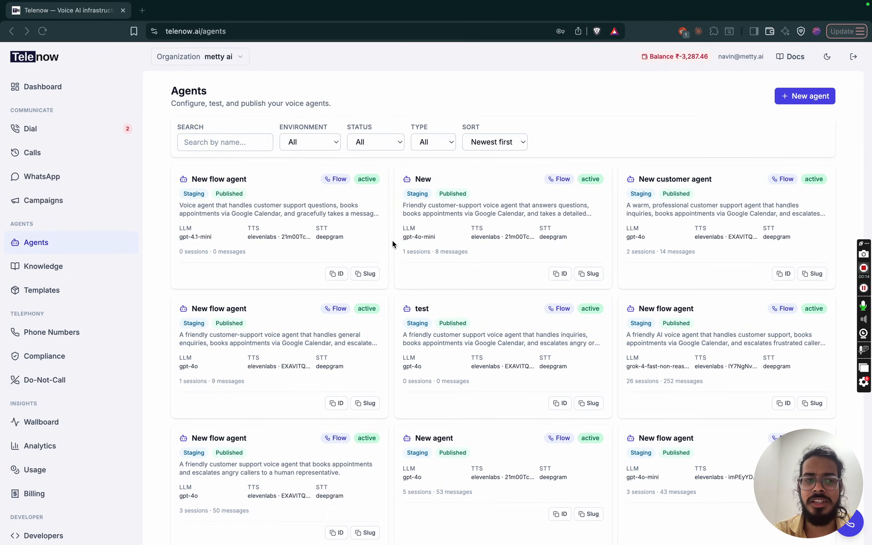
- Start creating a new agent with the Single-context structure and look through its ready-made templates
click(805, 98)
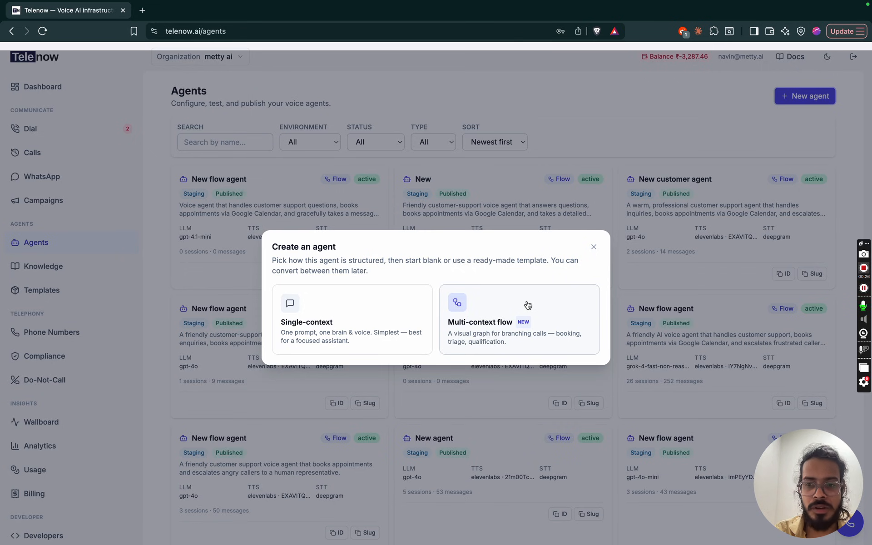
click(399, 290)
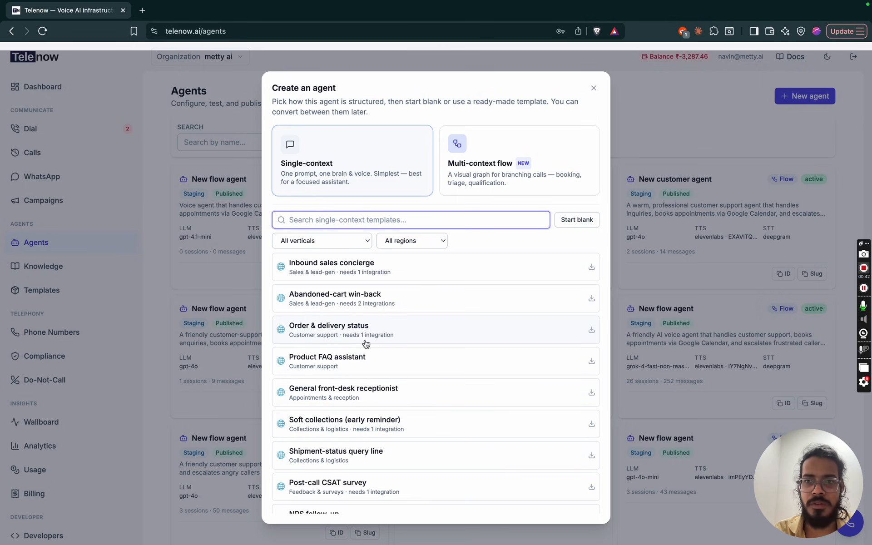
scroll(367, 344, down, 3)
scroll(366, 344, up, 3)
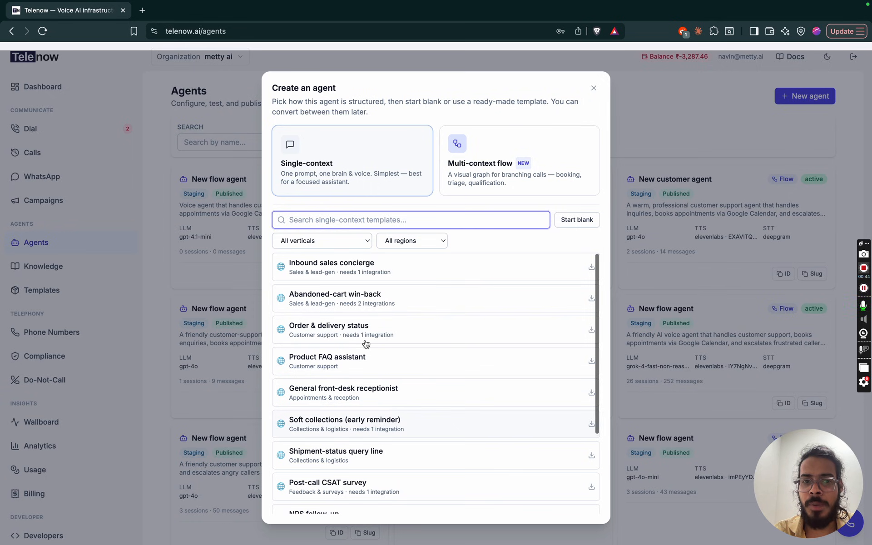
- Review the overview and configuration of the Abandoned-cart win-back template, and close its details
click(371, 303)
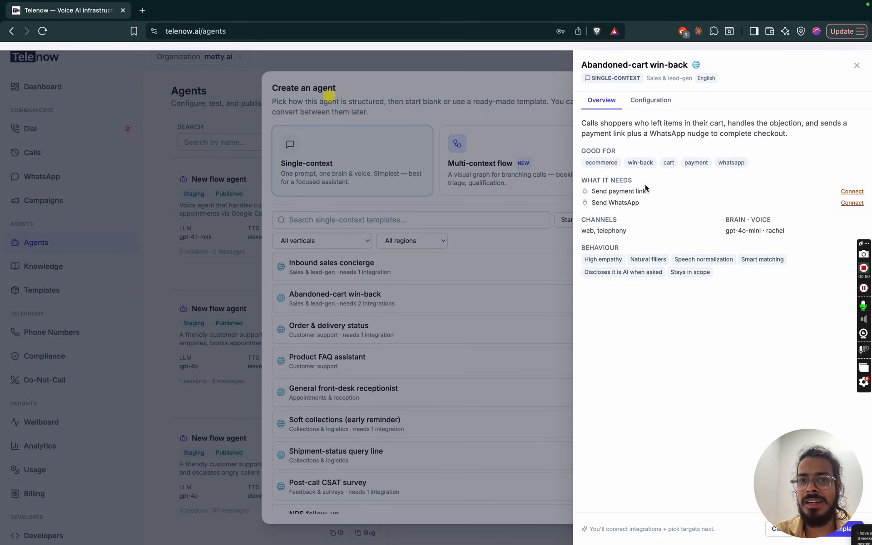
click(644, 105)
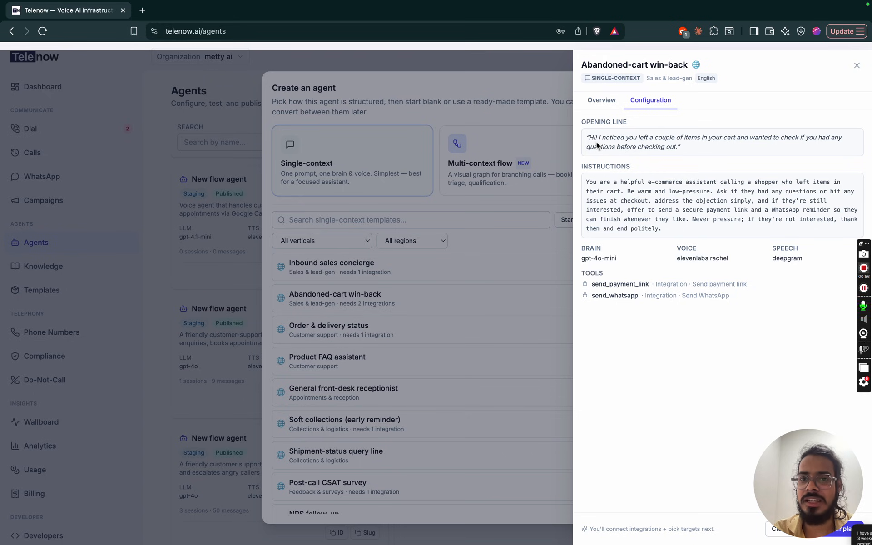
scroll(633, 232, down, 1)
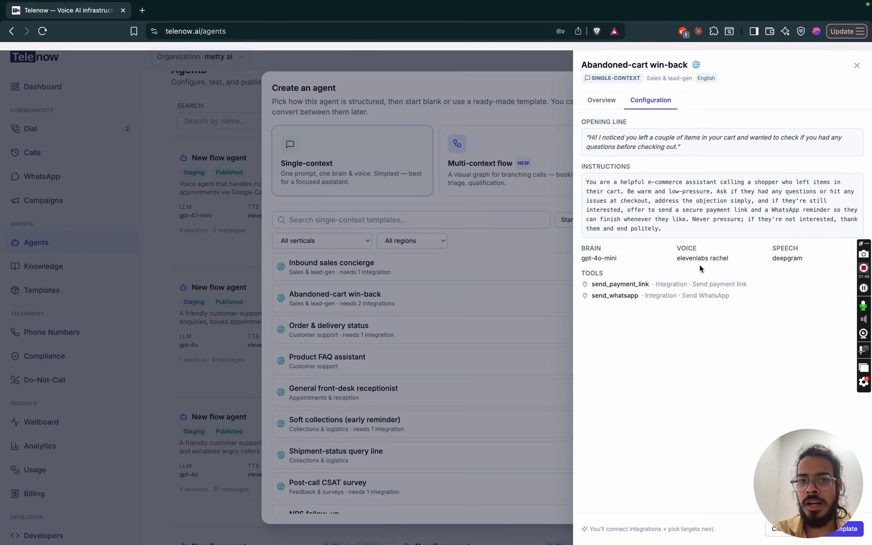
click(854, 66)
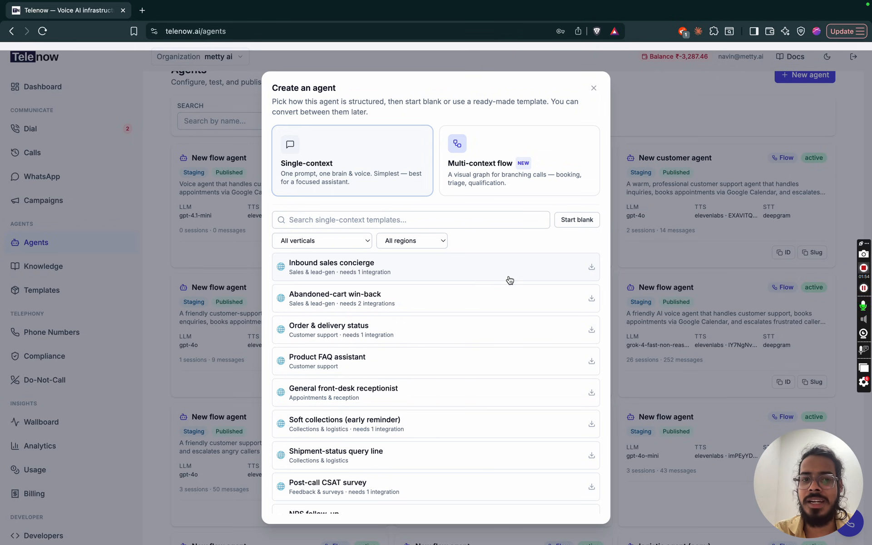
- Start the single-context agent from blank and review its Identity fields, channels and call handling settings
click(577, 220)
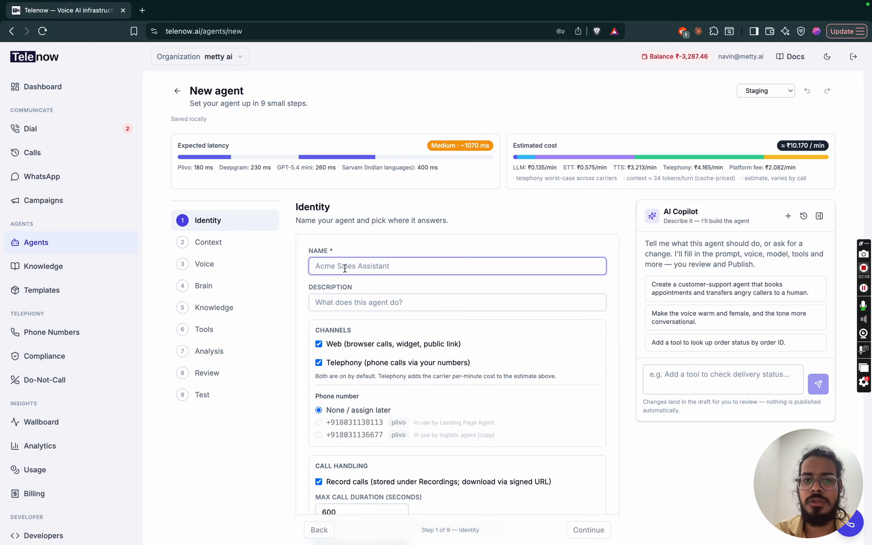
scroll(345, 268, down, 2)
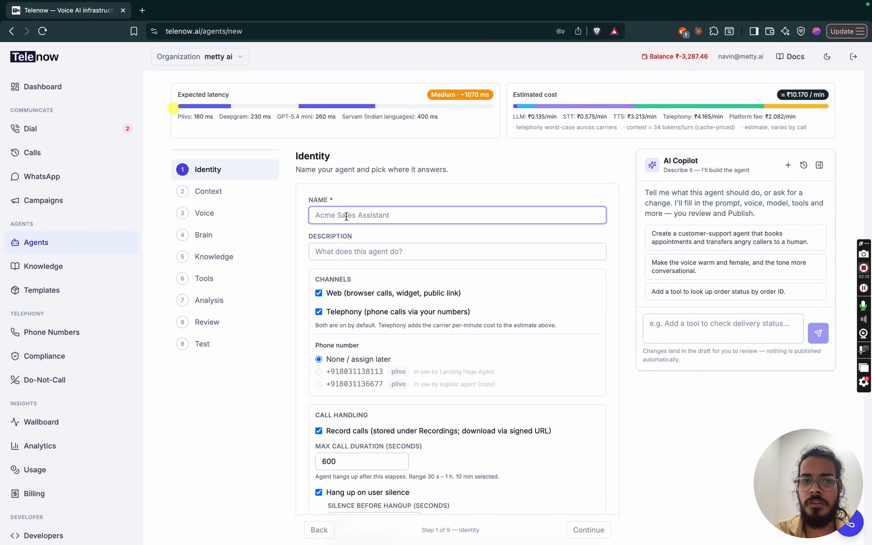
click(346, 252)
scroll(345, 256, down, 2)
scroll(344, 257, down, 2)
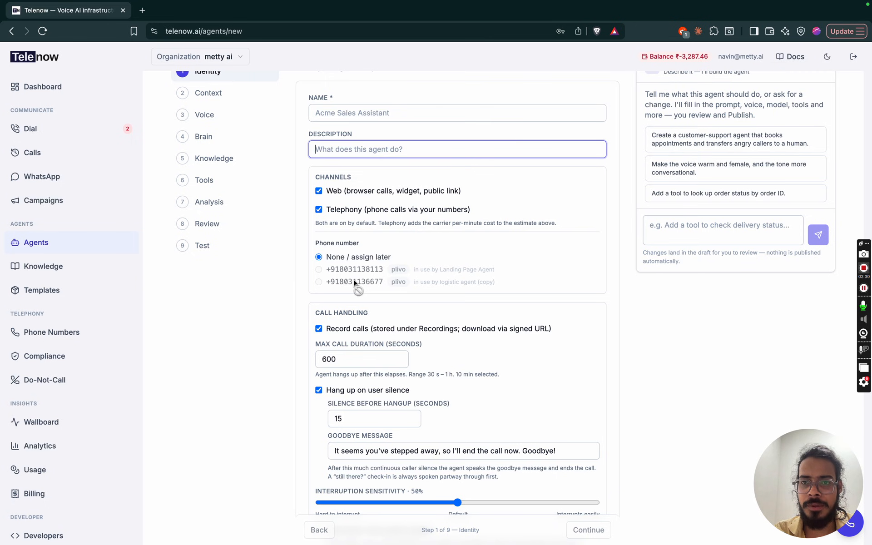
scroll(355, 283, up, 1)
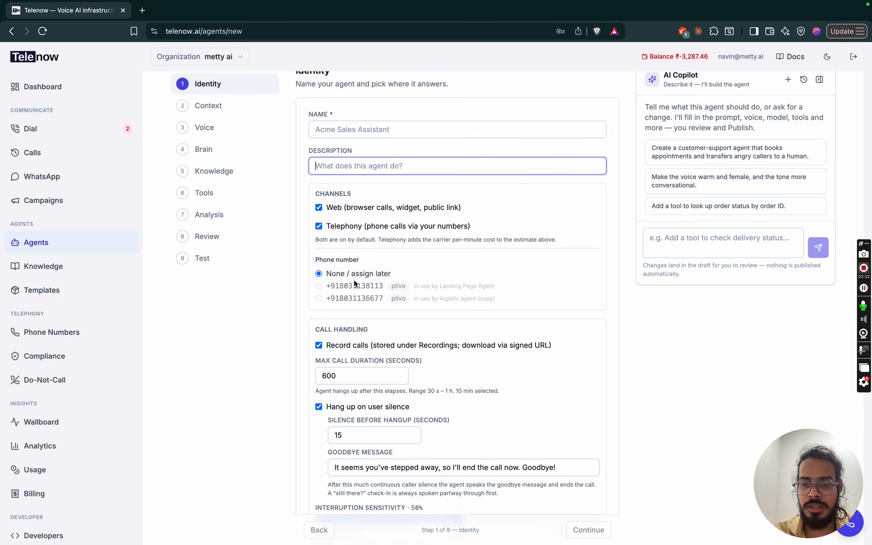
scroll(353, 280, down, 2)
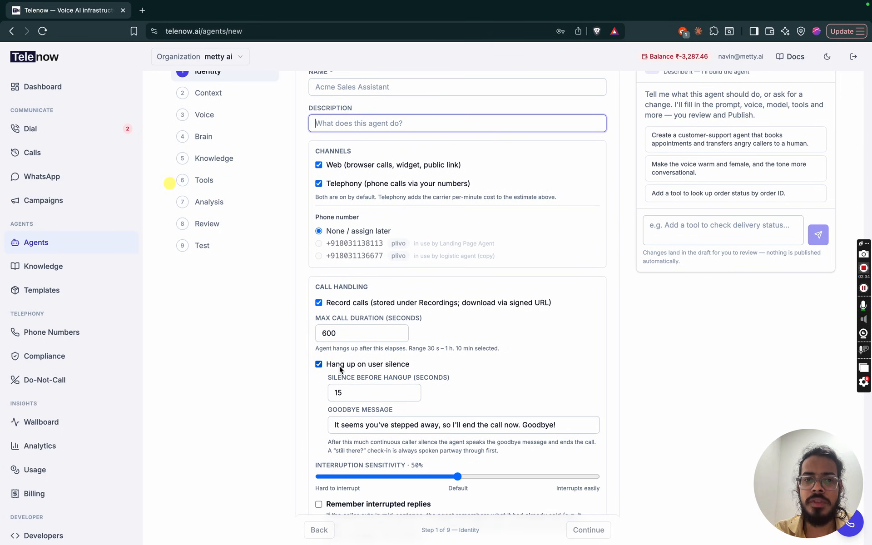
scroll(339, 366, down, 2)
scroll(340, 366, down, 1)
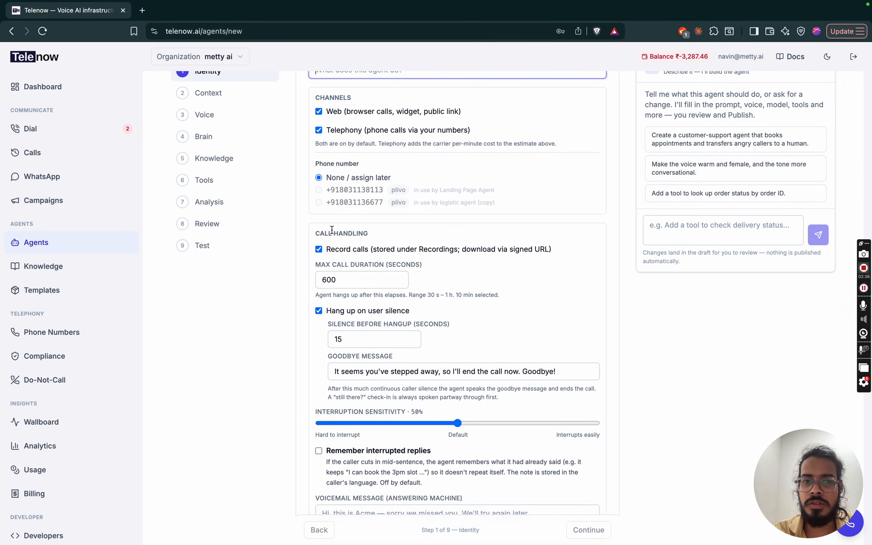
scroll(332, 230, down, 1)
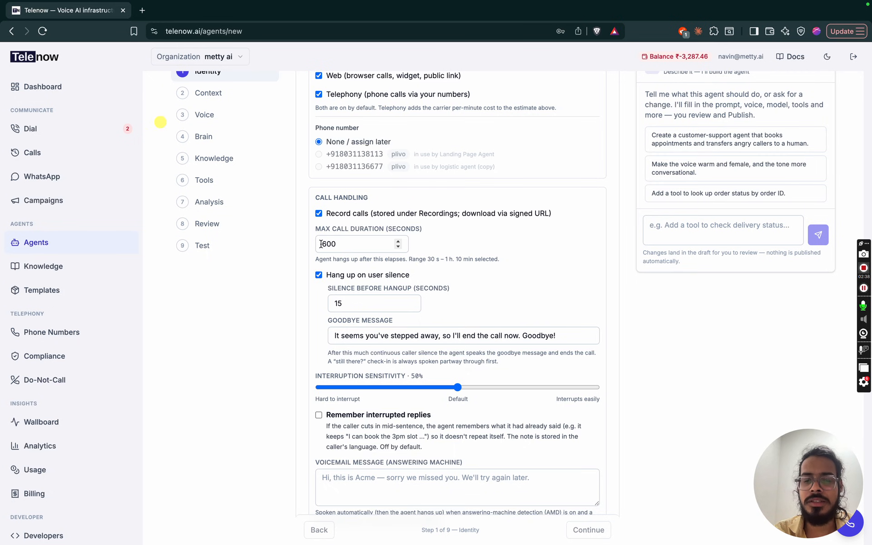
scroll(321, 244, down, 1)
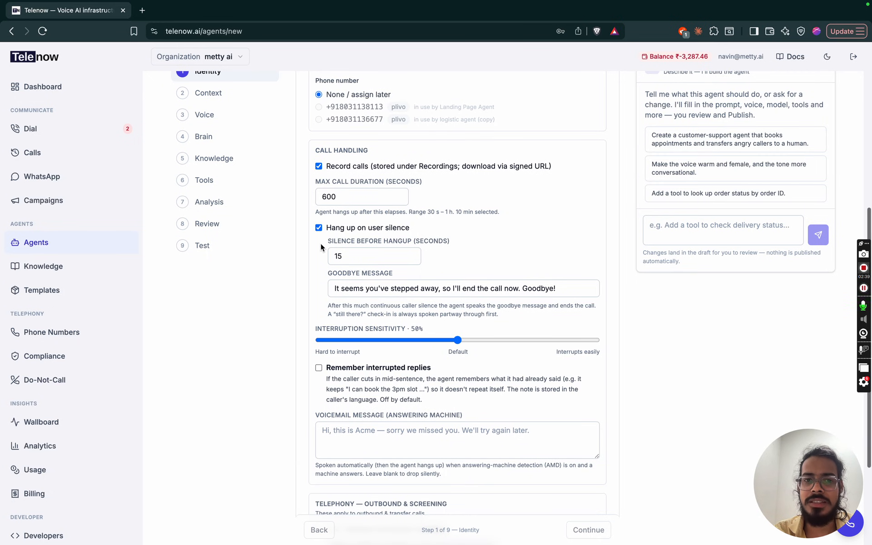
click(318, 166)
click(319, 166)
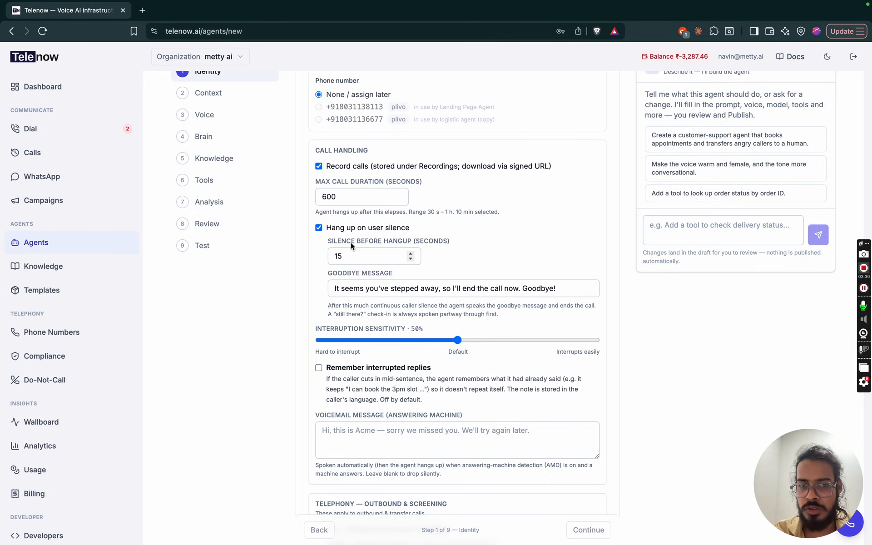
click(334, 289)
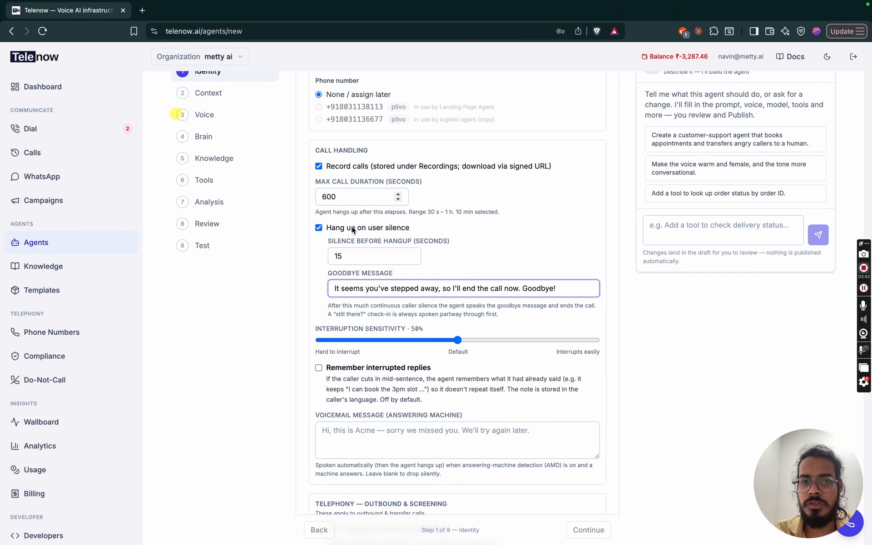
- Set the agent's interruption sensitivity to 55% in the call handling settings
scroll(347, 272, down, 1)
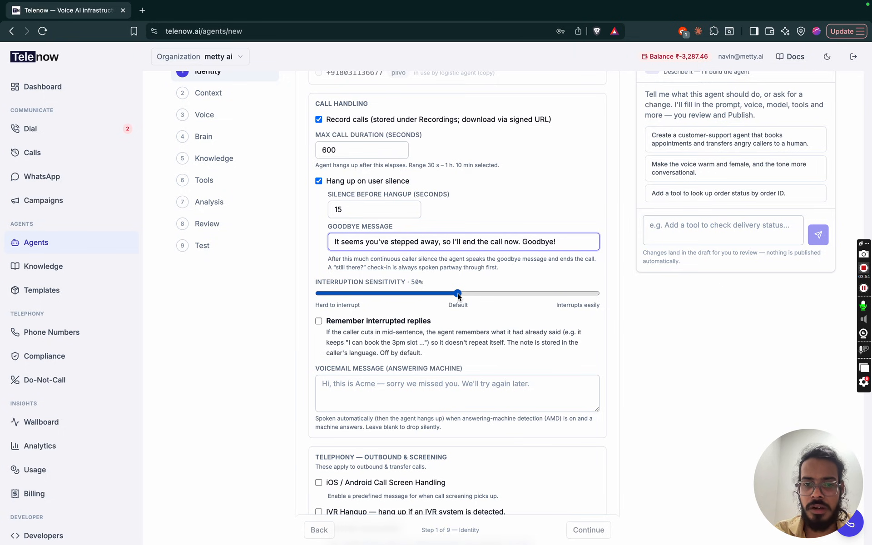
drag(458, 294, 361, 299)
click(361, 300)
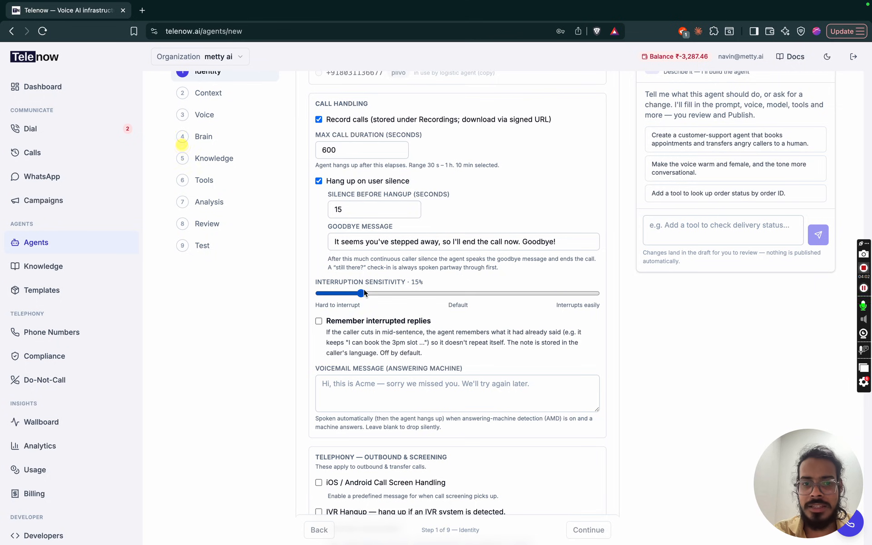
drag(368, 293, 500, 298)
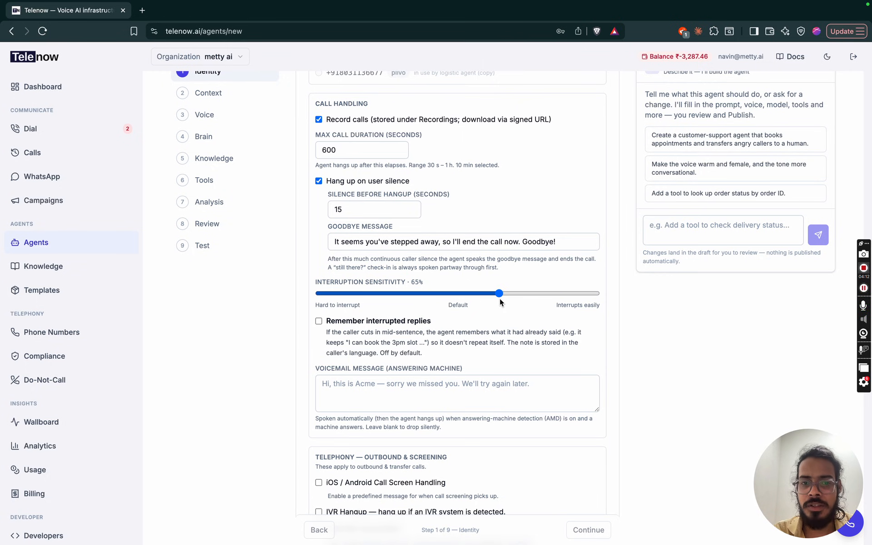
drag(499, 293, 471, 293)
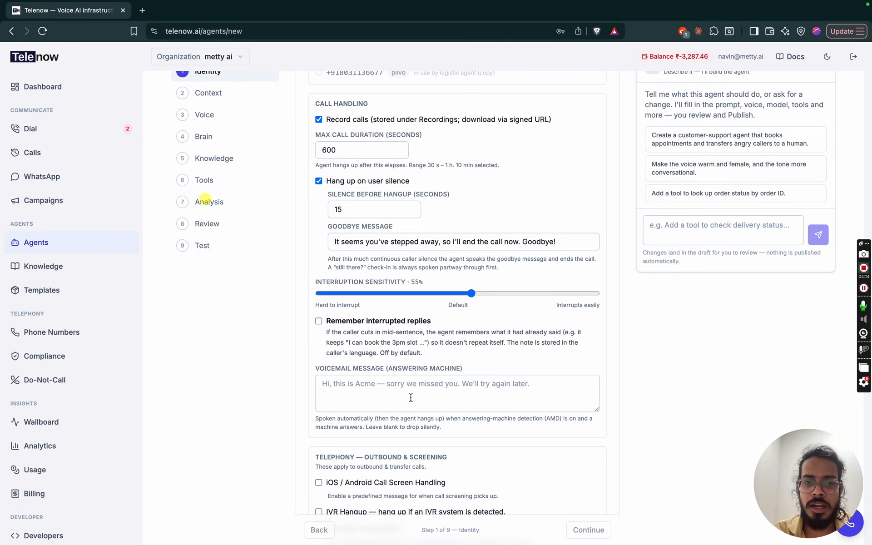
- Try iOS / Android Call Screen Handling in the outbound and screening options, and turn it off again
scroll(411, 392, down, 1)
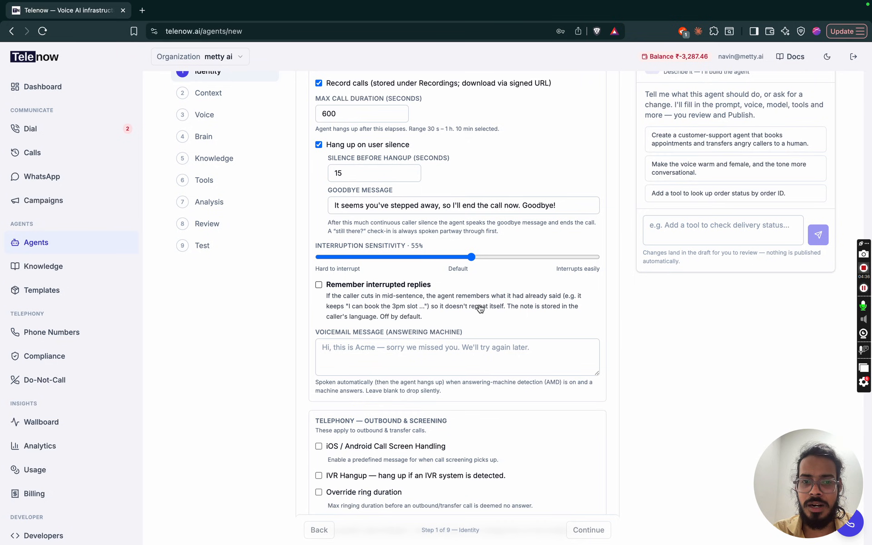
scroll(480, 309, down, 2)
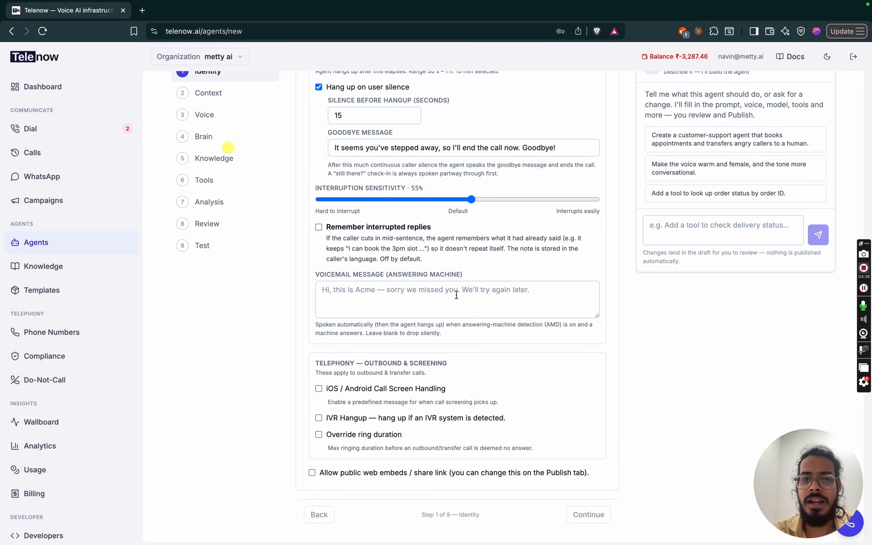
click(456, 294)
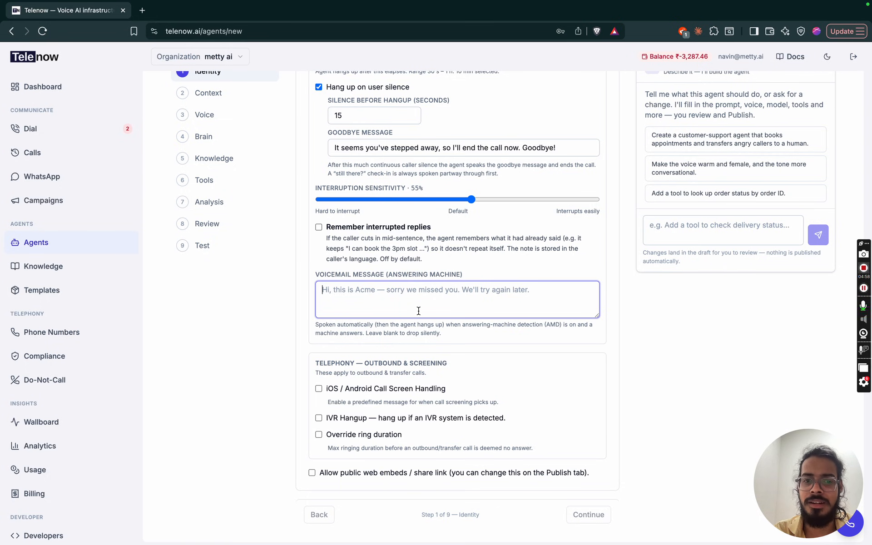
scroll(419, 311, down, 1)
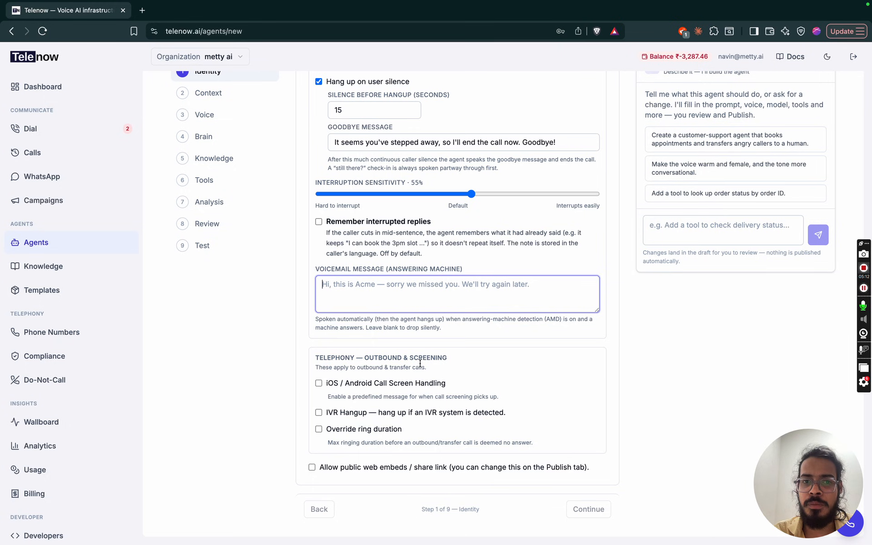
click(319, 384)
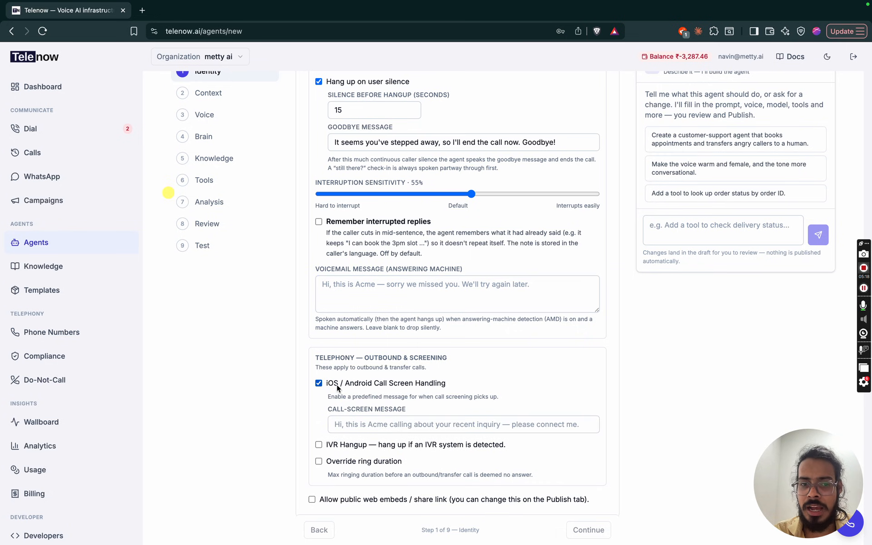
click(399, 428)
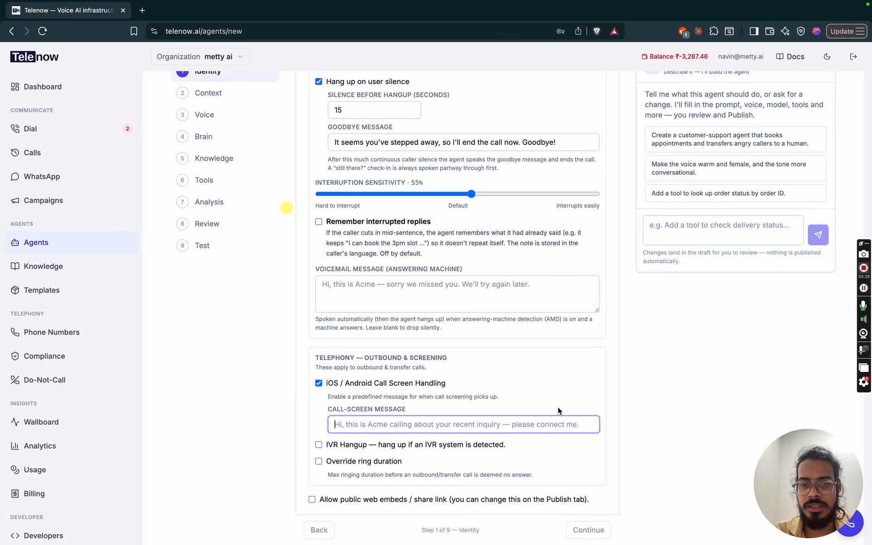
click(318, 383)
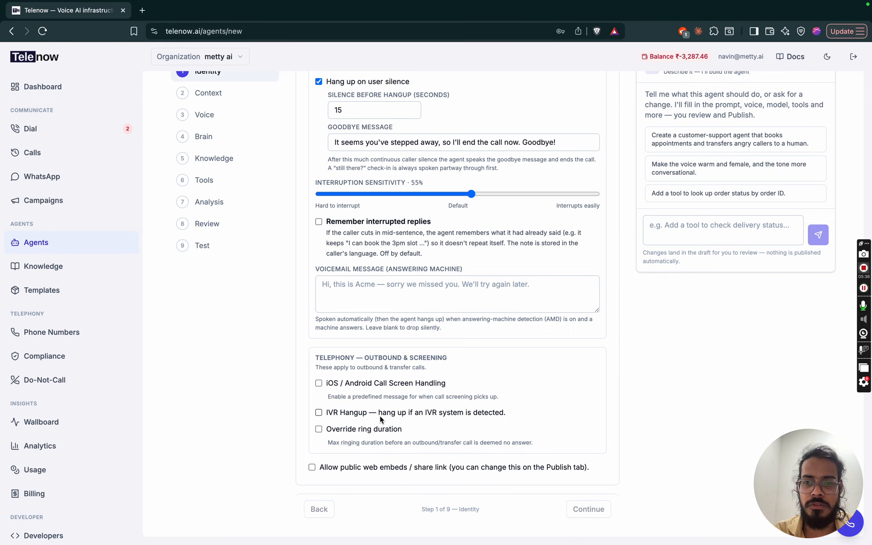
- Turn off the Telephony channel for the agent, keeping only the Web channel enabled
scroll(380, 416, up, 10)
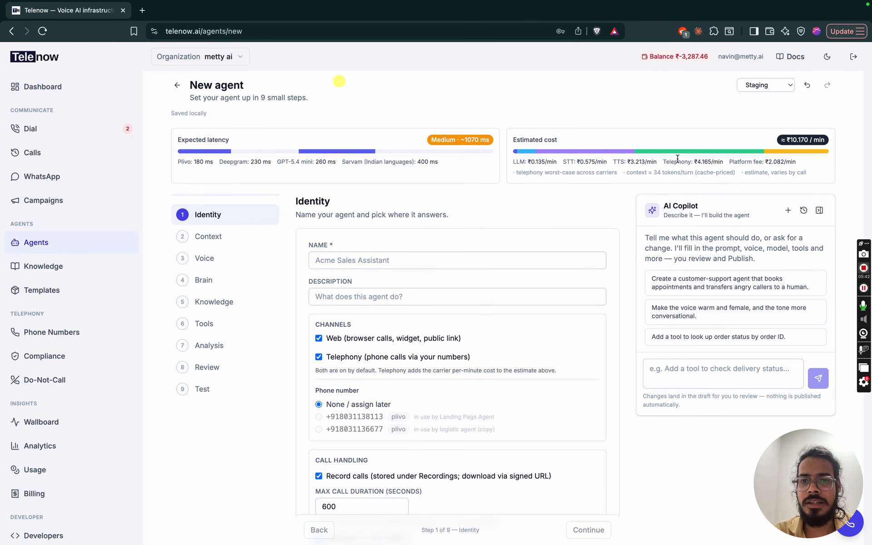
click(319, 358)
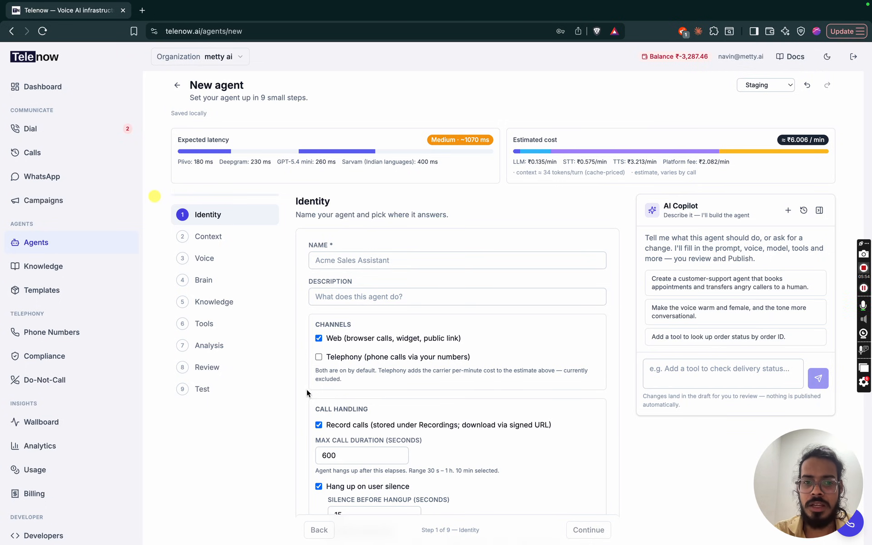
click(319, 357)
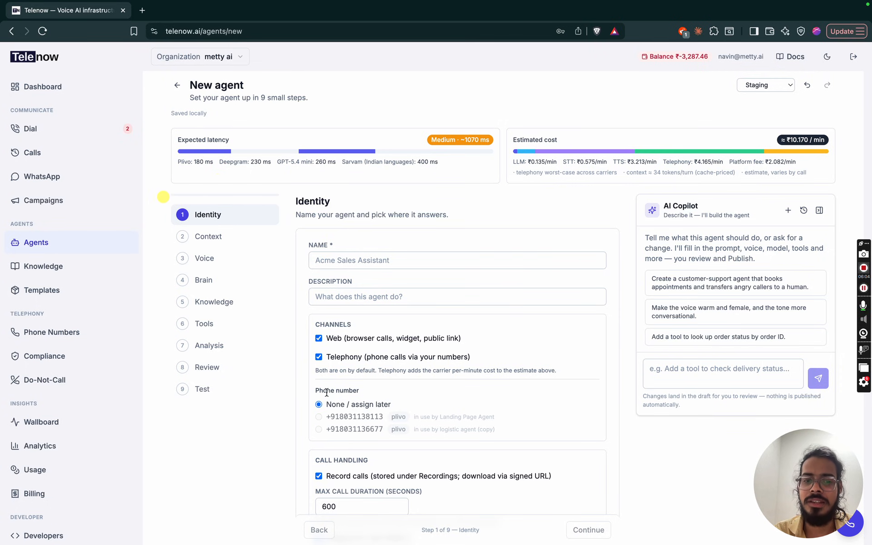
click(318, 358)
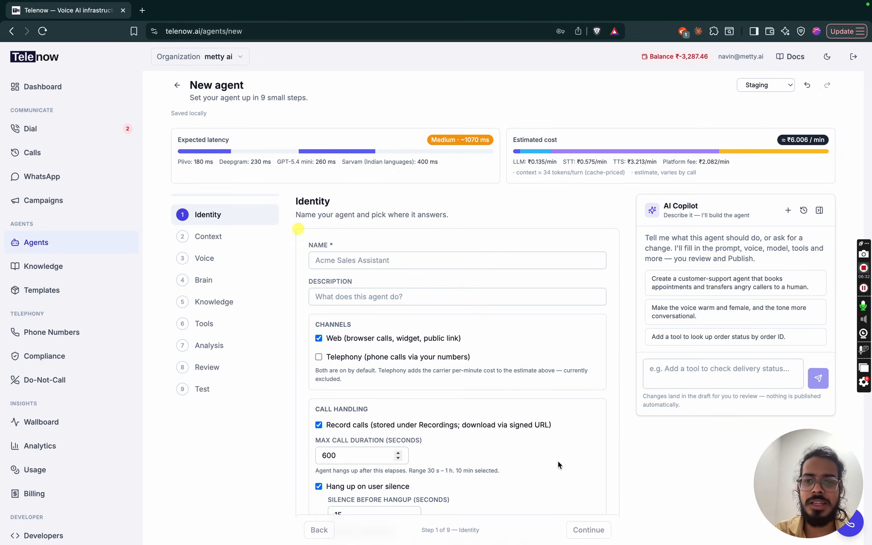
- Go to the agent's Context settings and review the system prompt and opener text options
click(697, 374)
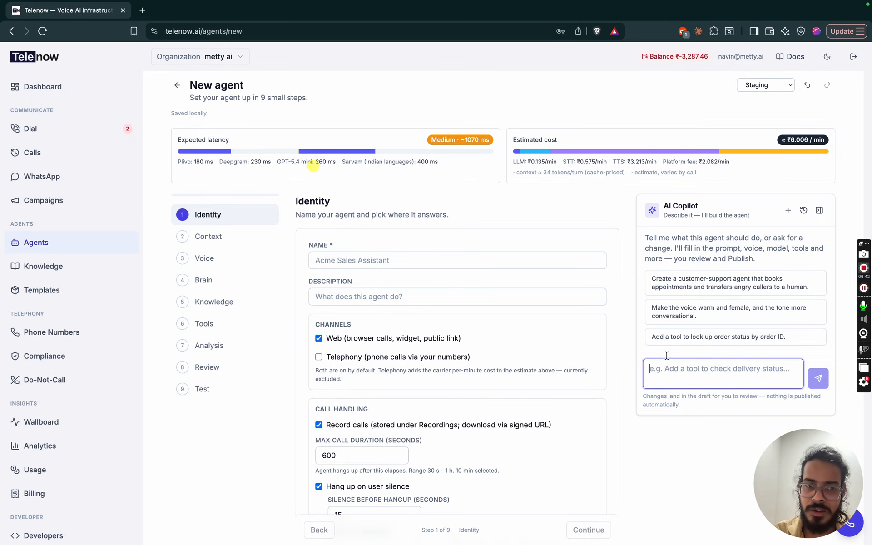
click(216, 236)
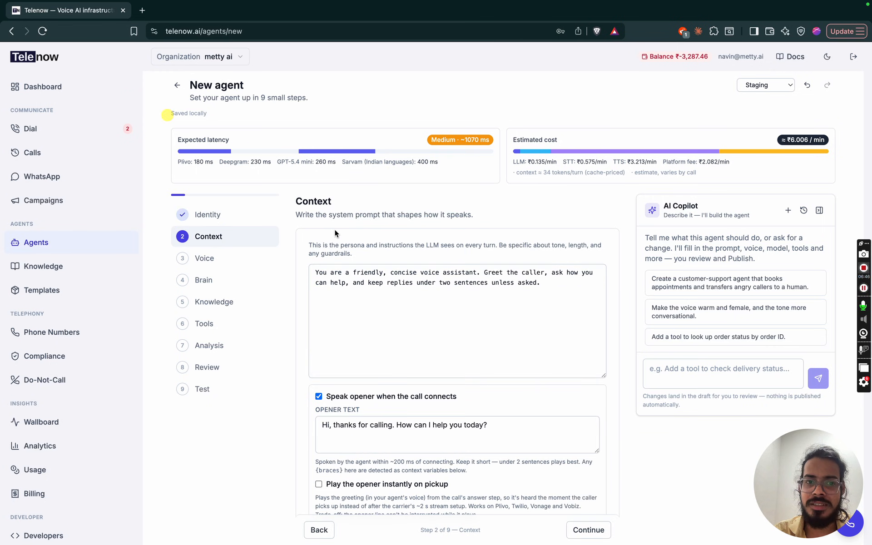
scroll(335, 229, down, 3)
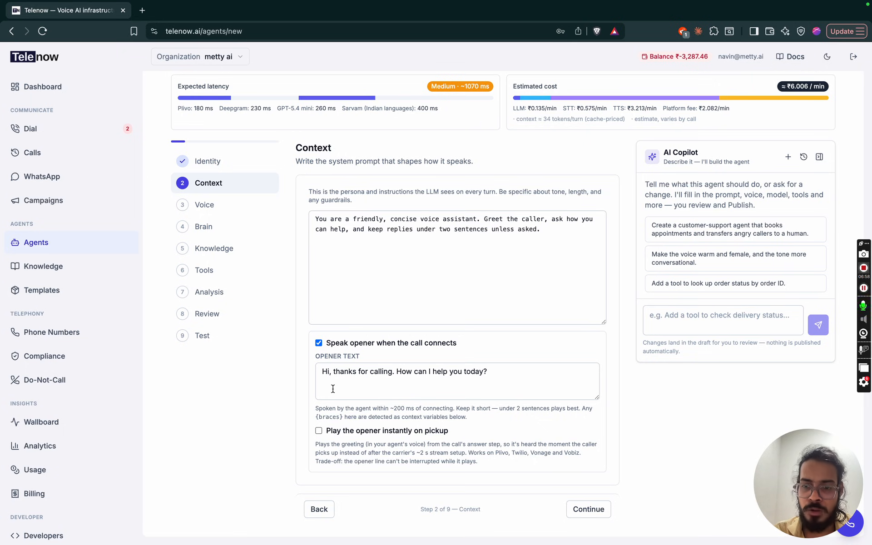
- Go to the agent's Voice settings and review the voice options and the available text-to-speech providers
click(358, 379)
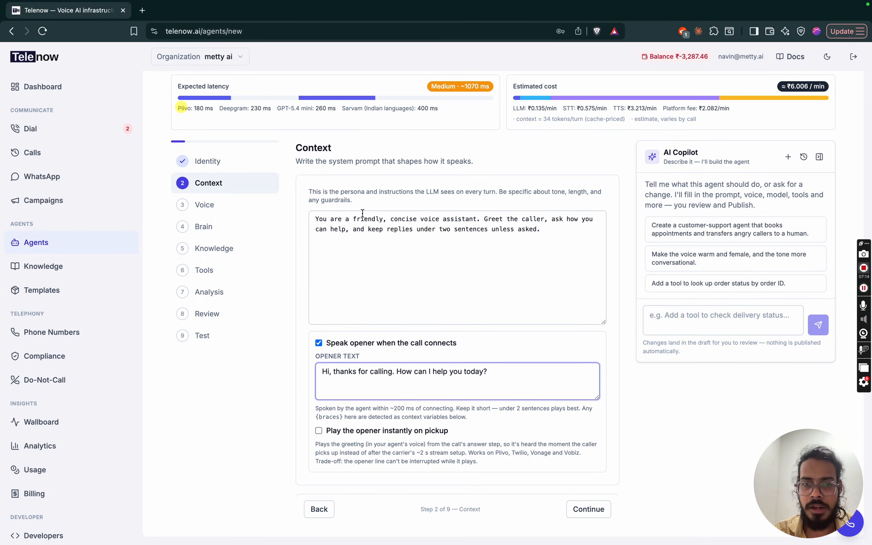
click(224, 205)
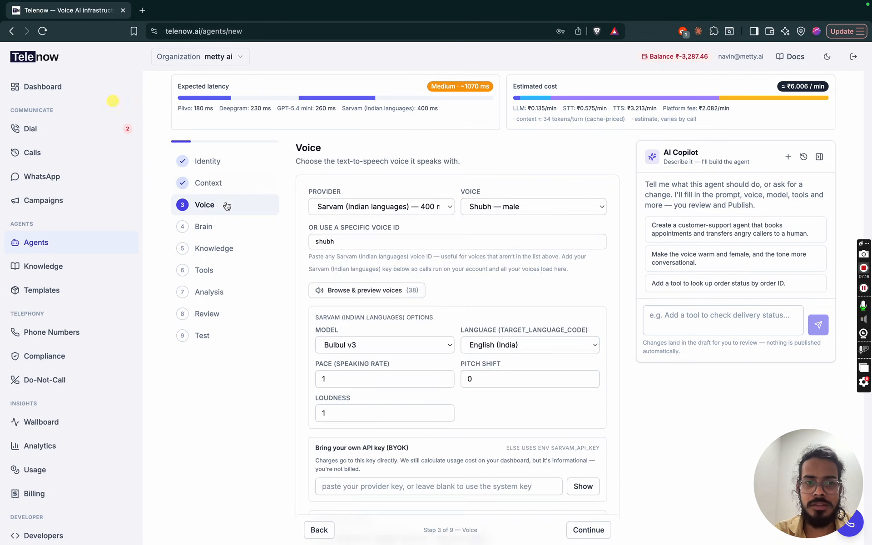
scroll(349, 273, down, 6)
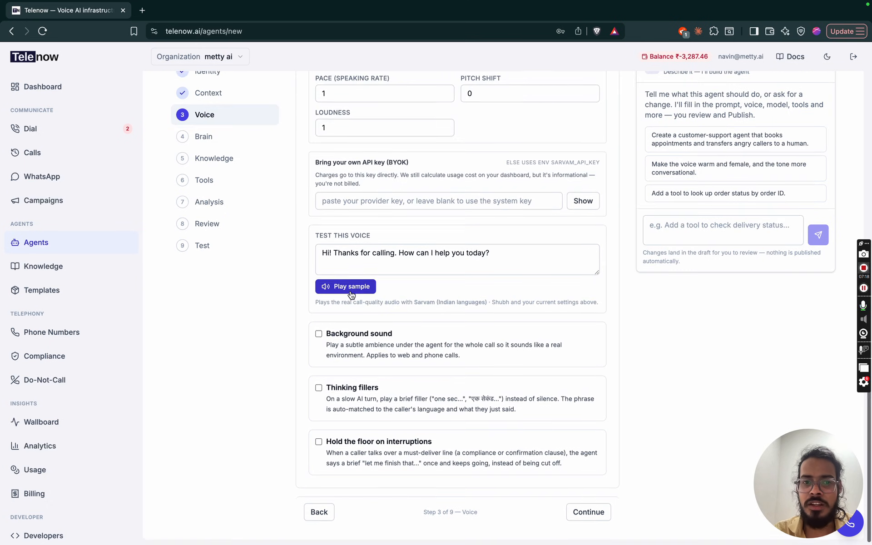
scroll(351, 295, up, 8)
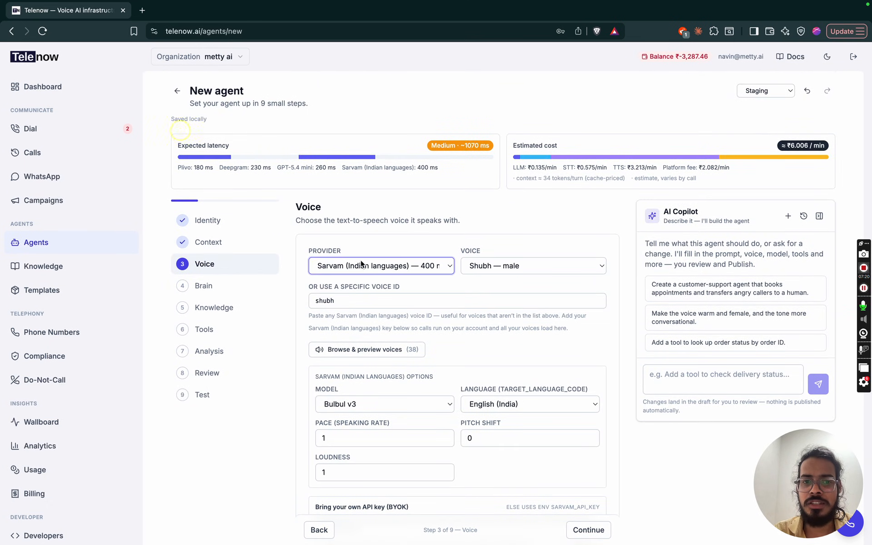
click(361, 266)
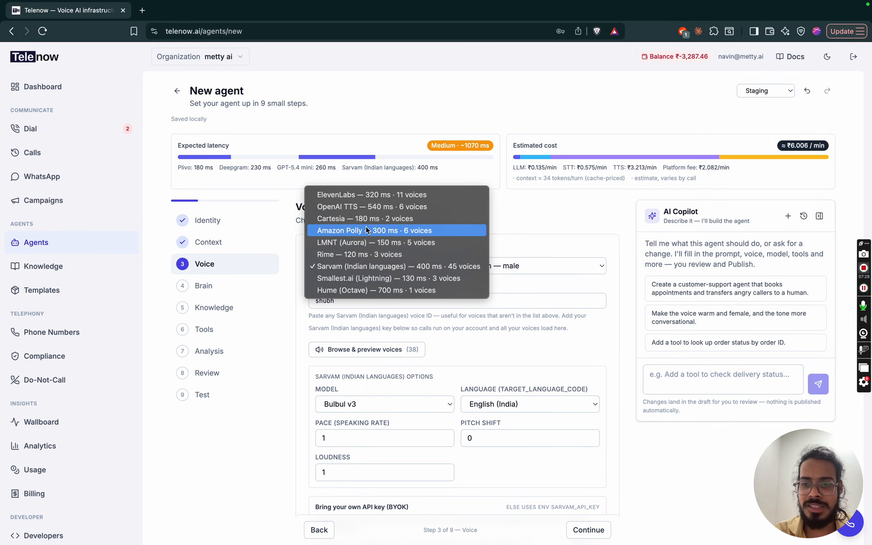
click(810, 475)
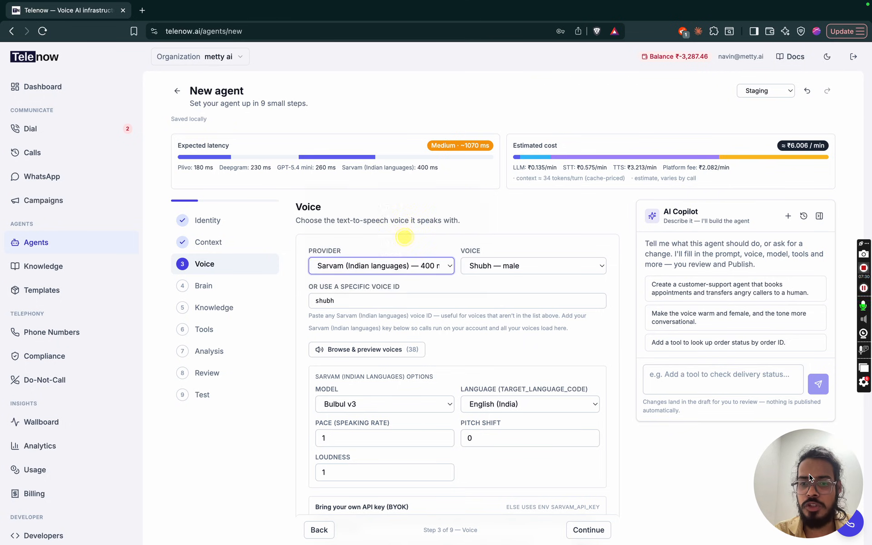
drag(809, 475, 811, 447)
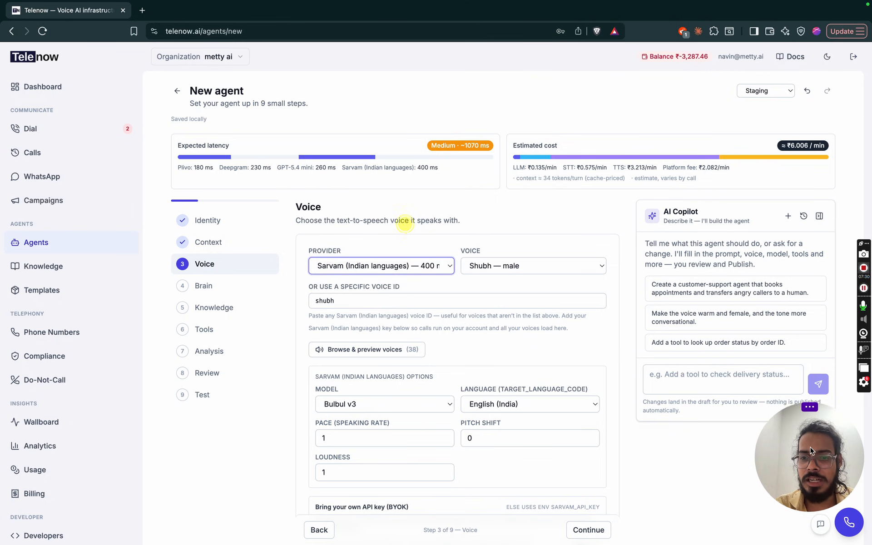
- Open the bug report form, switch it to Feedback, and close it without sending anything
click(817, 528)
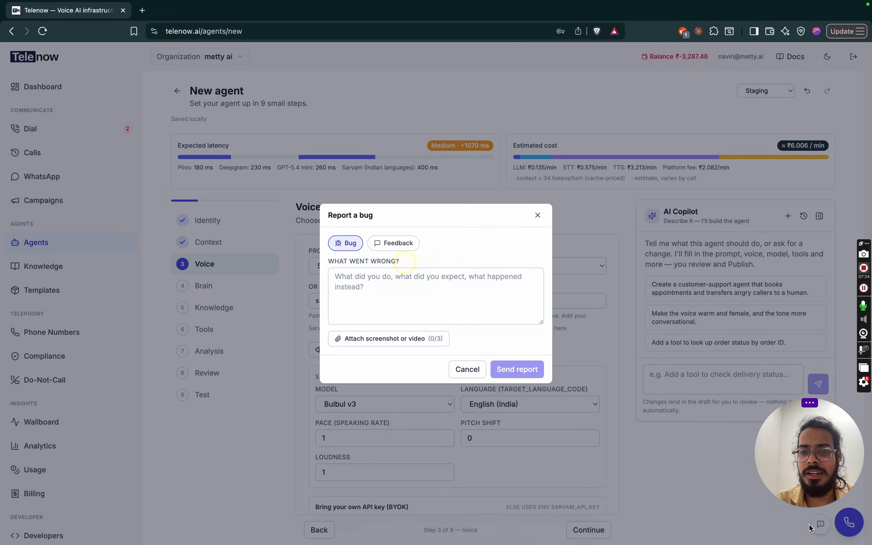
click(395, 243)
click(384, 303)
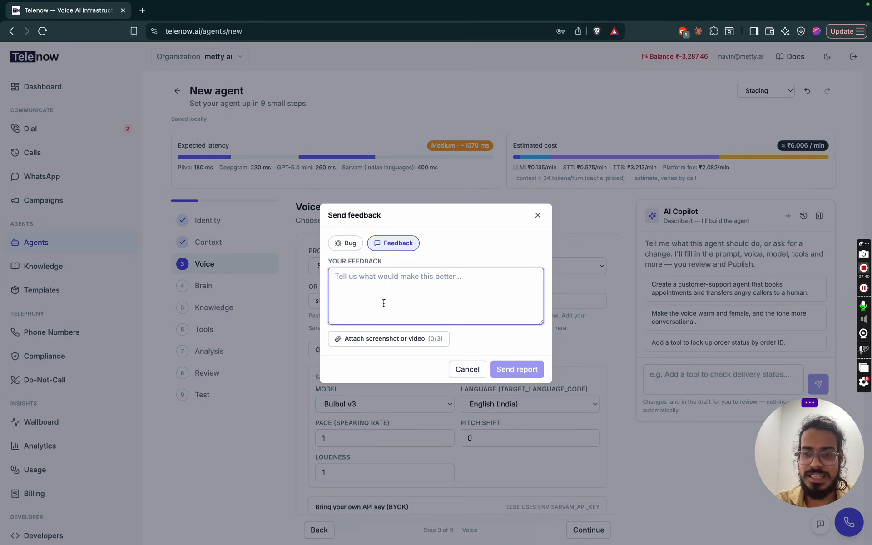
click(443, 246)
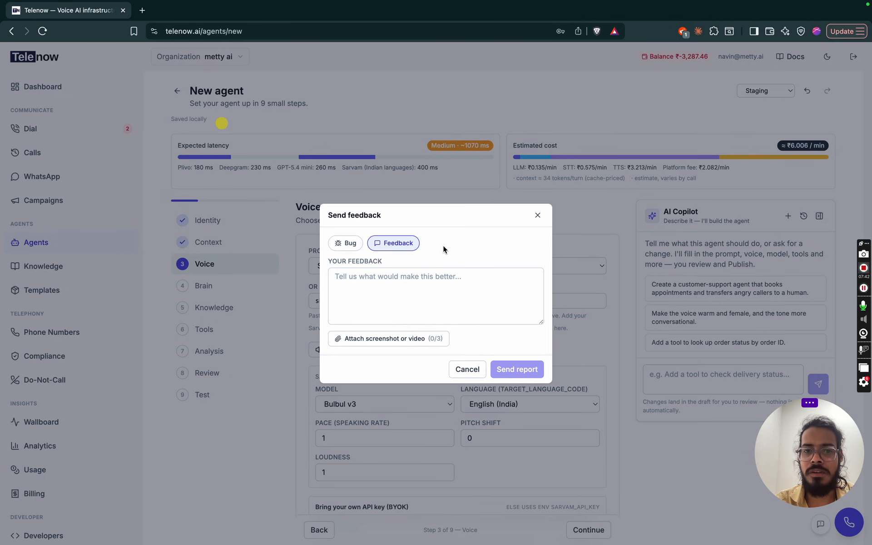
click(537, 215)
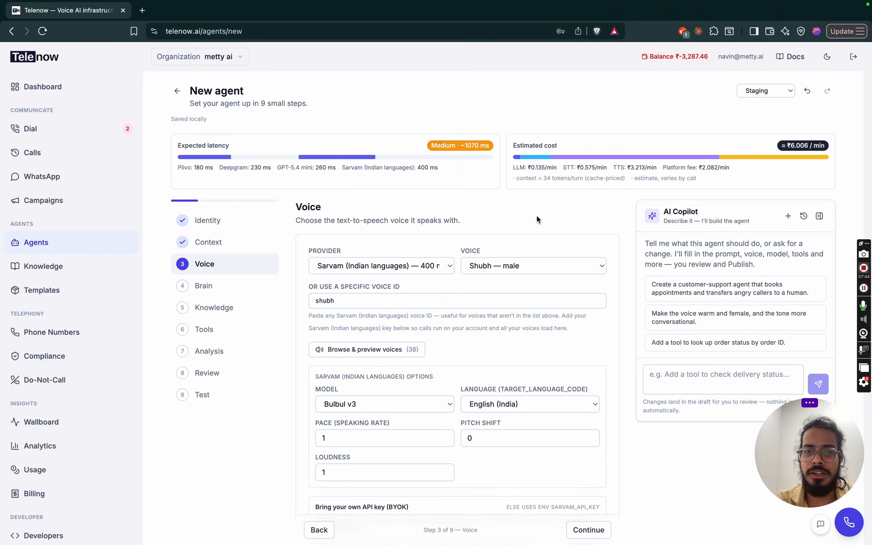
- Set the voice provider to ElevenLabs and look at the list of its voices
click(399, 267)
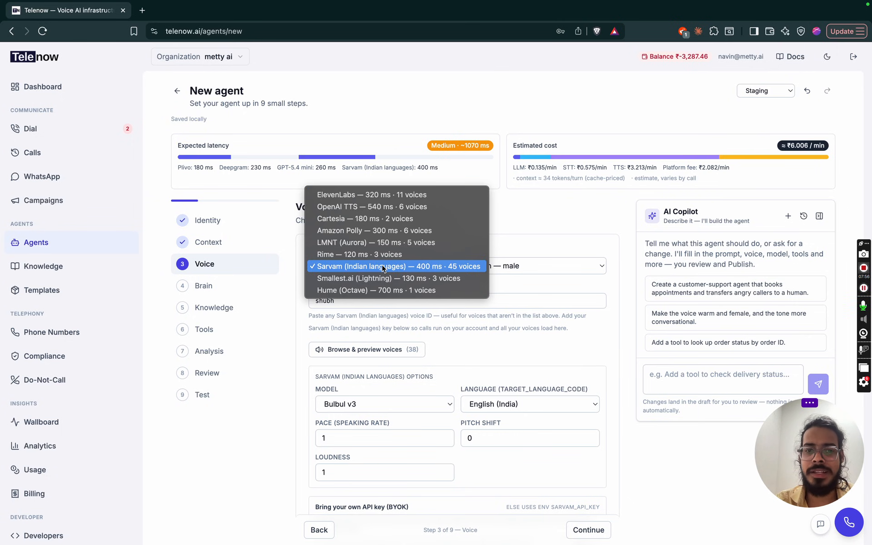
click(377, 195)
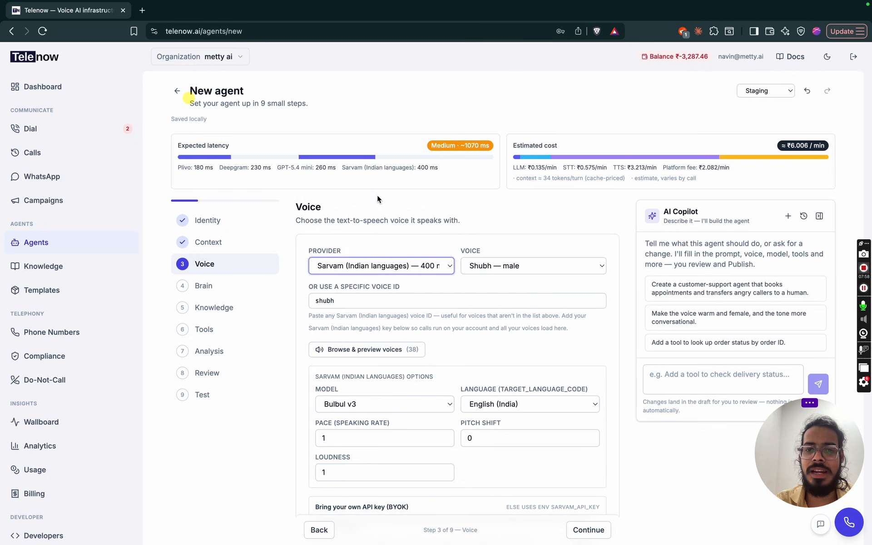
click(495, 262)
click(500, 267)
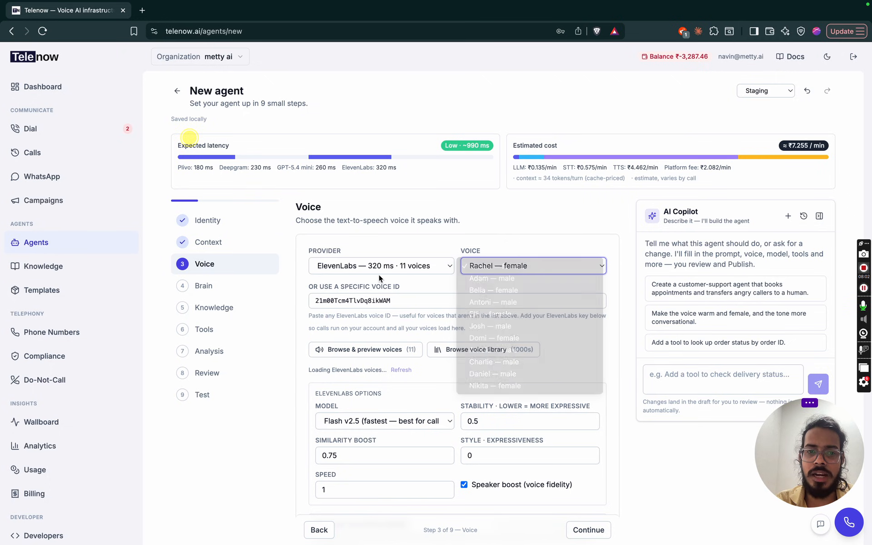
- Search the ElevenLabs voice library for "indian" and filter the voices to Female
click(462, 351)
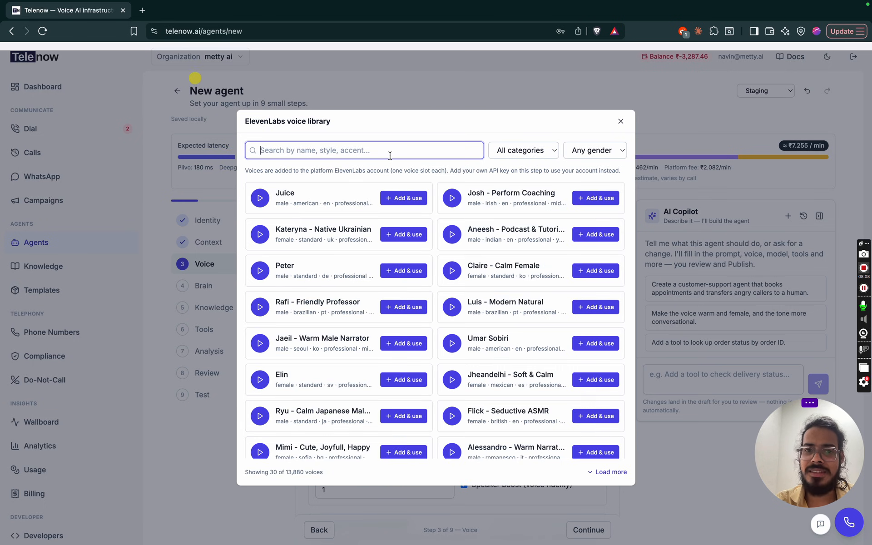
text(indian)
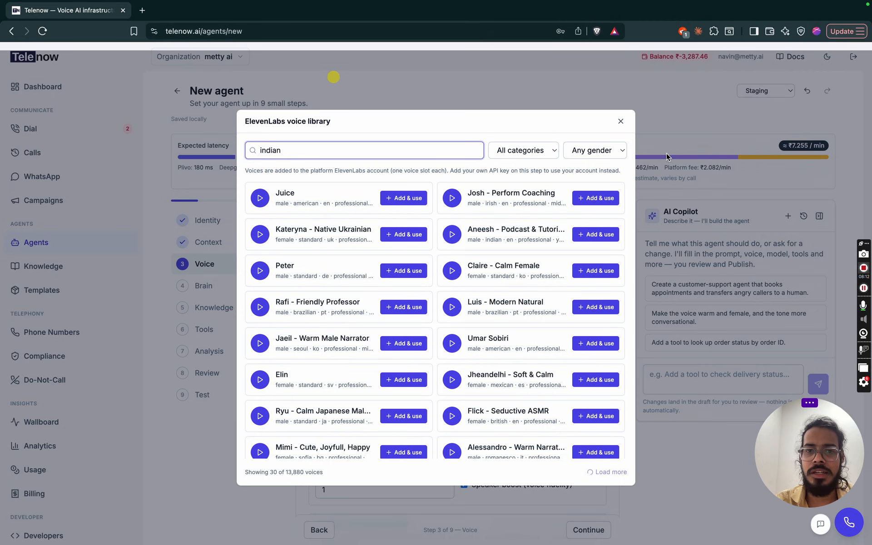
click(590, 150)
click(592, 163)
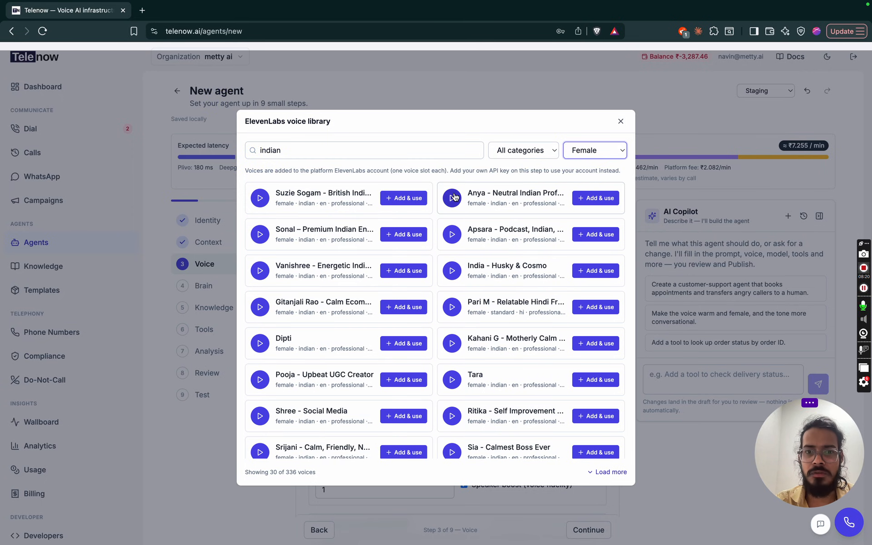
- Preview the Anya neutral Indian voice, lower the system volume, and close the voice library without adding a voice
click(454, 197)
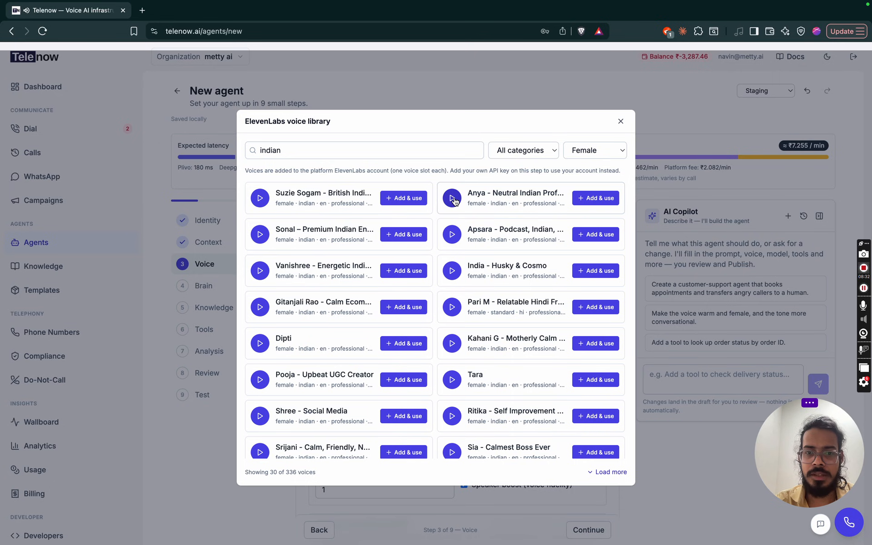
key(XF86AudioLowerVolume)
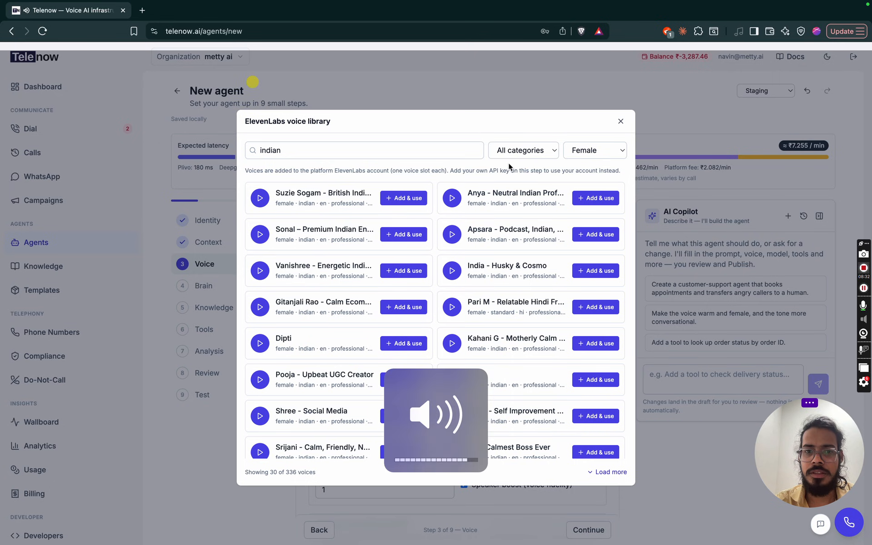
click(620, 121)
- Enable Background sound for the agent in the Voice settings and bring its options into view
scroll(317, 284, down, 2)
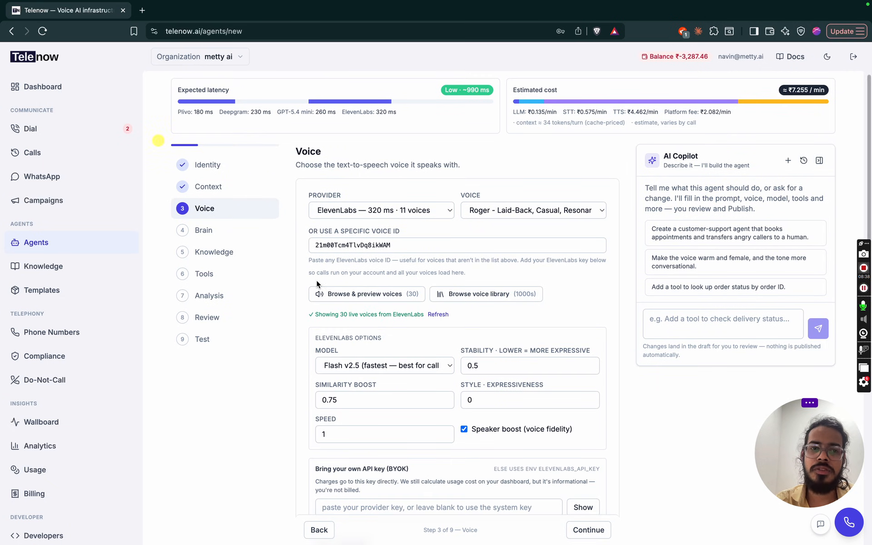
scroll(347, 358, down, 9)
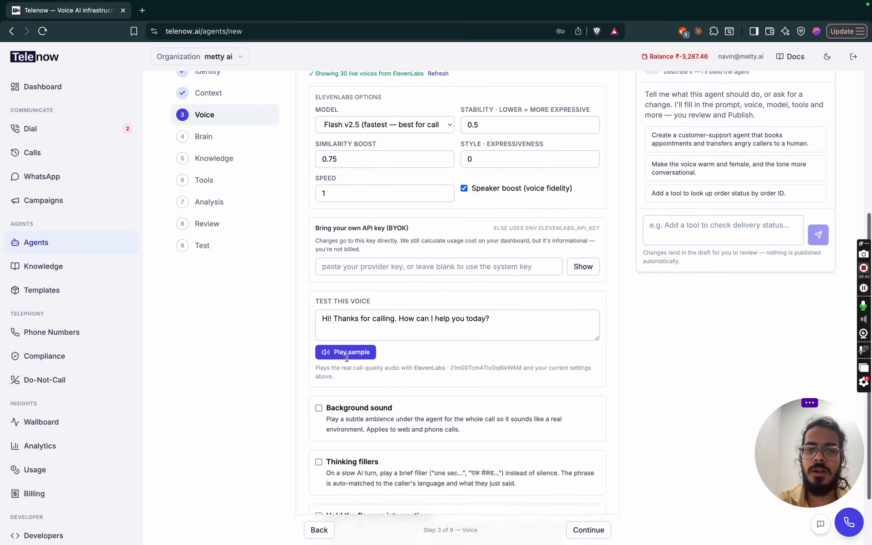
scroll(347, 357, down, 1)
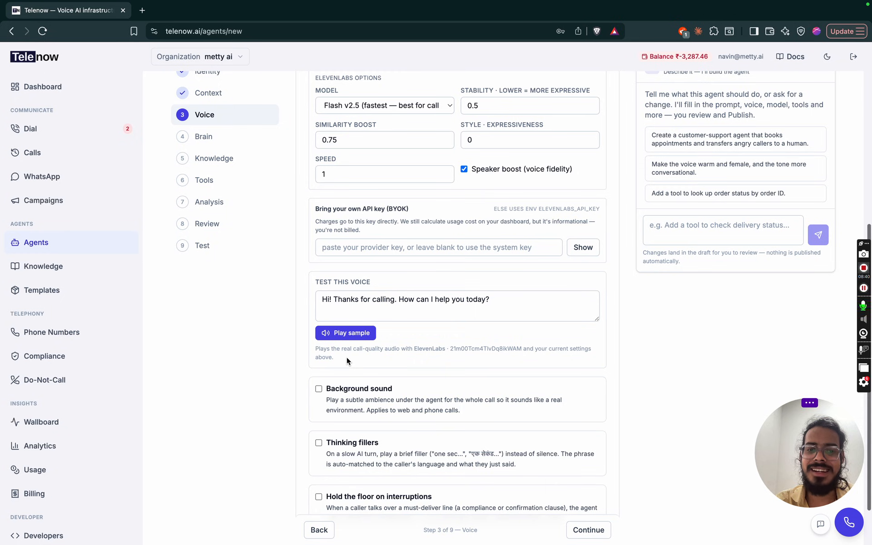
click(318, 389)
scroll(317, 389, down, 5)
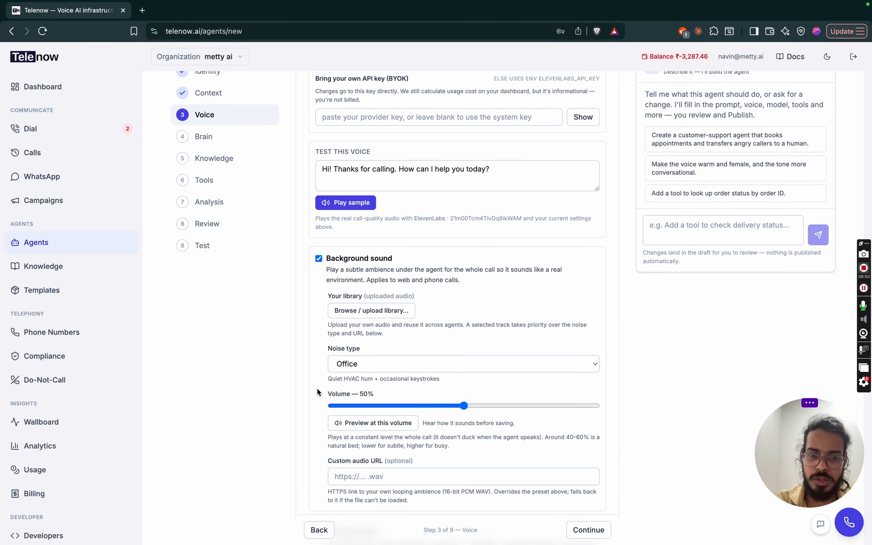
- Review the uploaded background sound library and the available noise types, leaving the noise type on Office
click(369, 313)
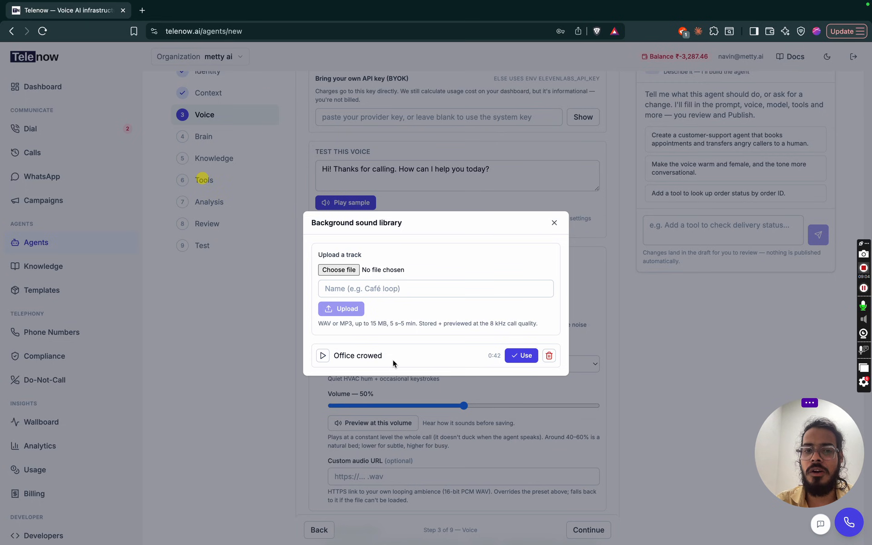
click(555, 223)
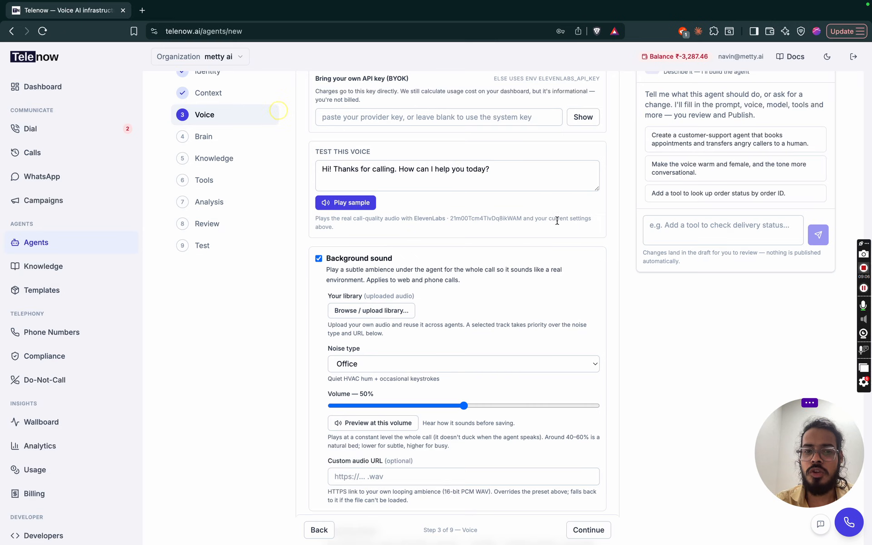
scroll(454, 379, down, 1)
click(448, 339)
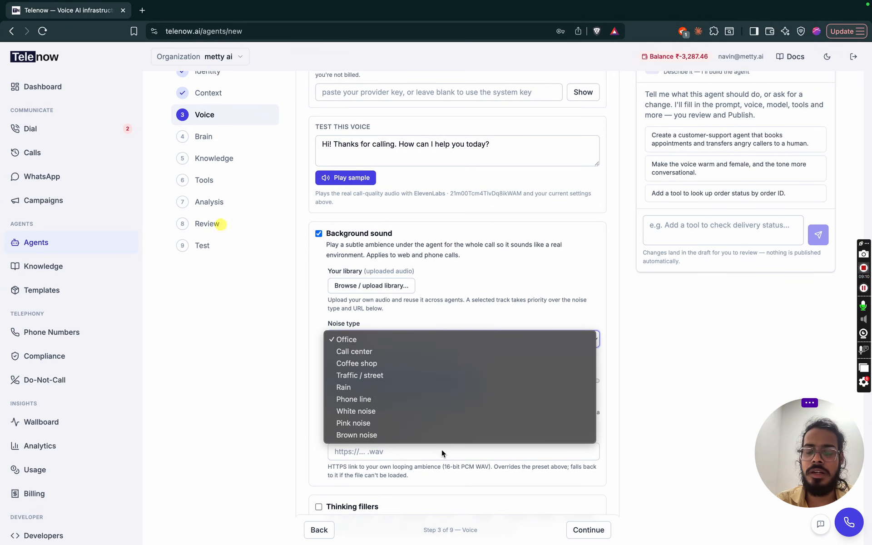
click(456, 307)
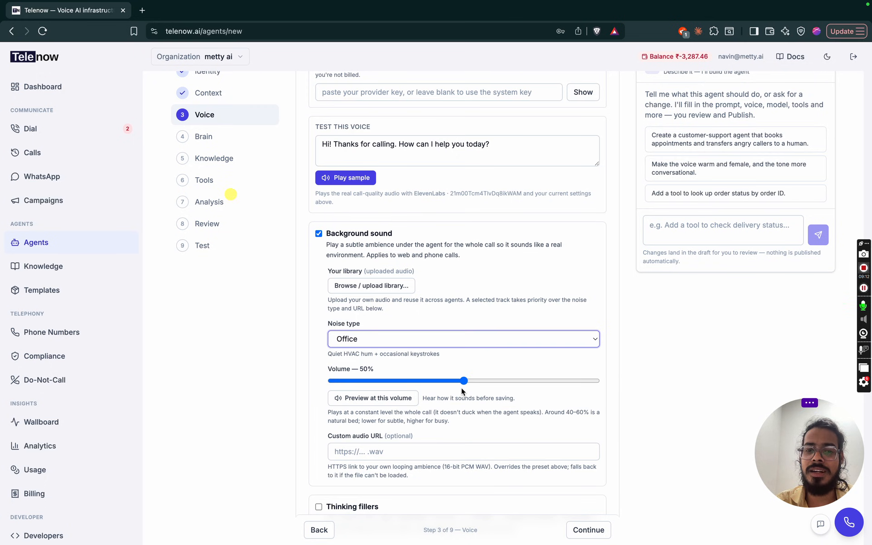
- Set the background sound volume to 20% and go to the optional custom audio URL field
drag(464, 380, 391, 387)
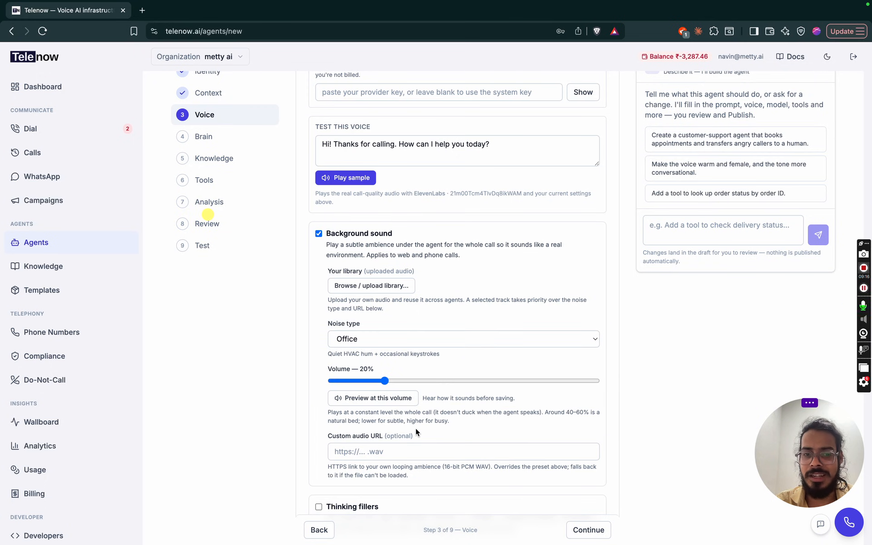
scroll(416, 428, down, 1)
click(407, 410)
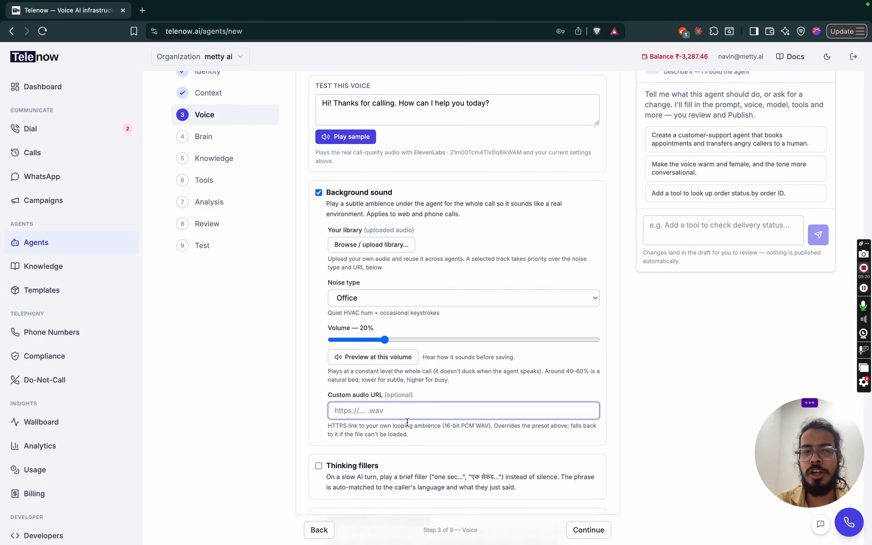
- In the agent's Brain settings, set the LLM provider to Custom API (full agentic workflow) and go to its endpoint URL field
scroll(367, 233, up, 5)
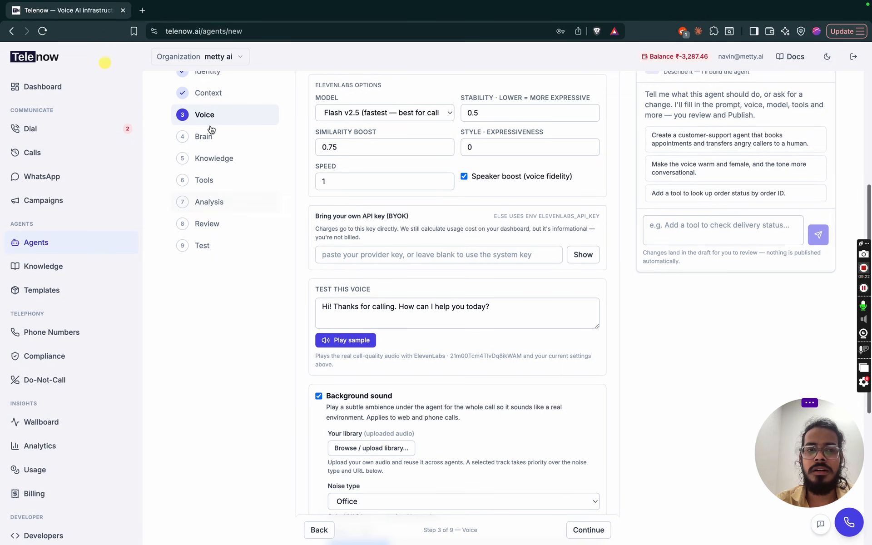
click(204, 137)
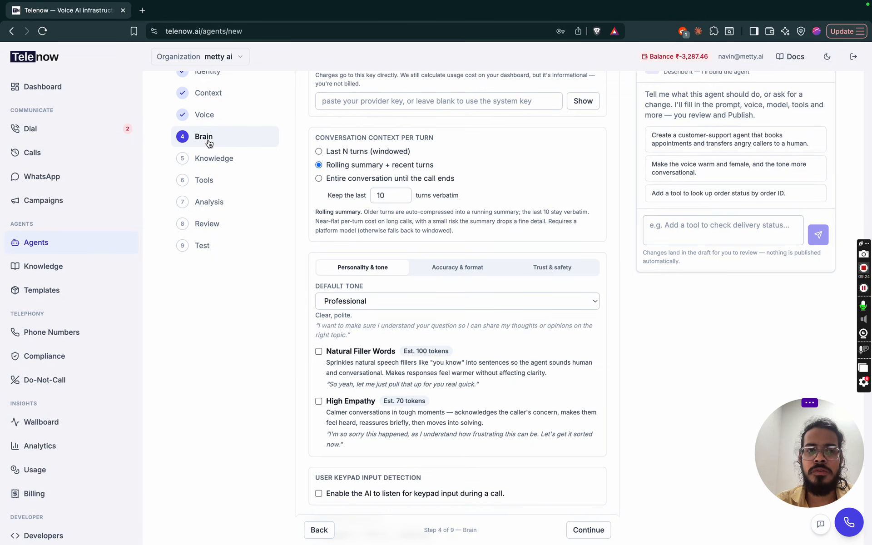
scroll(305, 146, up, 5)
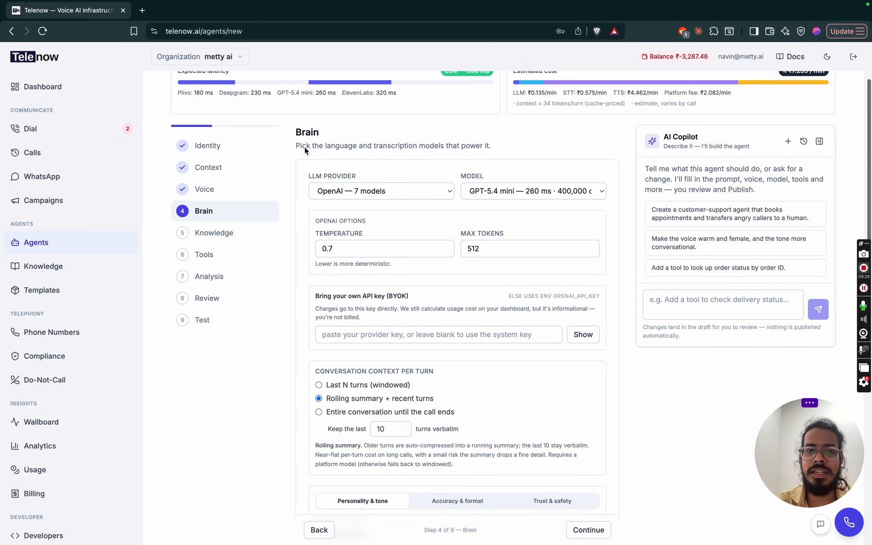
click(367, 190)
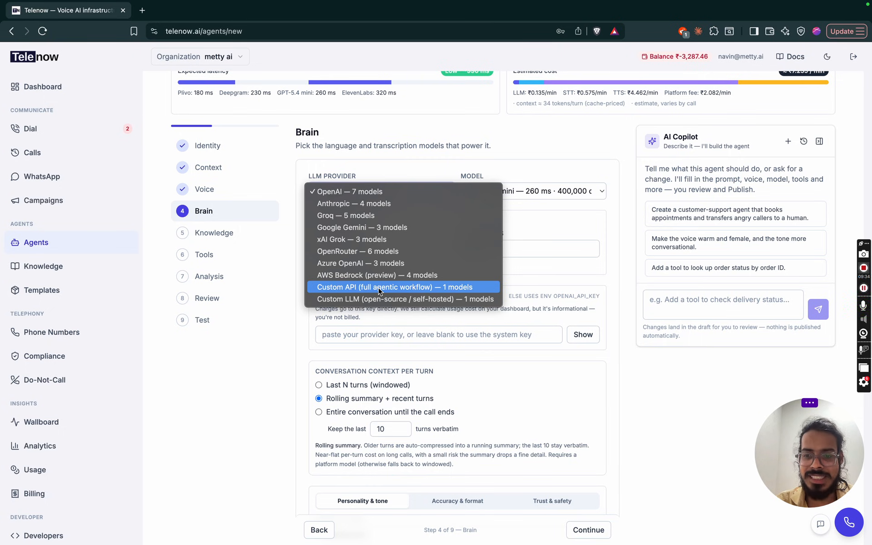
click(379, 288)
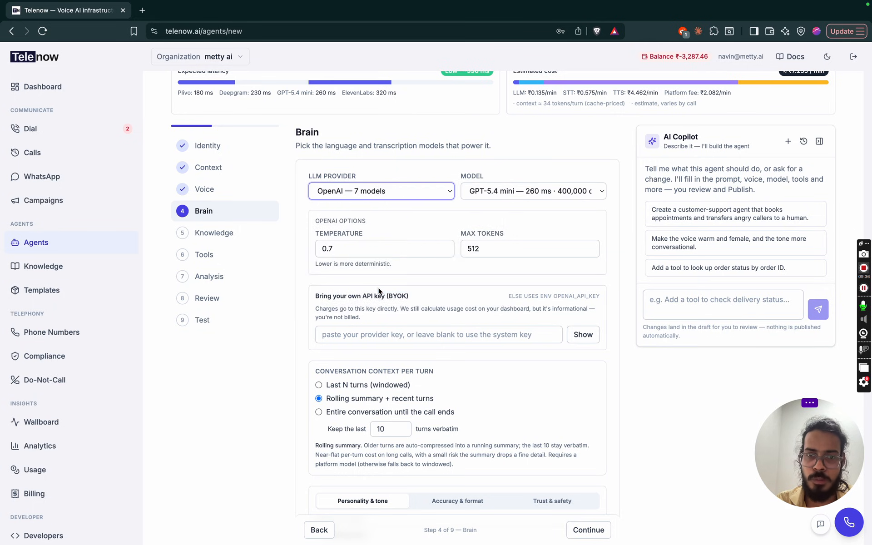
click(351, 249)
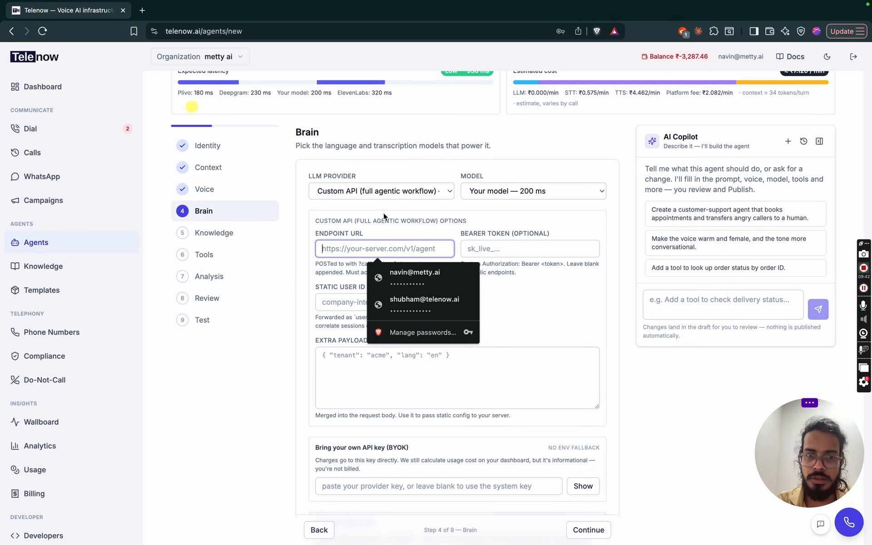
- Review the available LLM providers in the Brain settings and set the LLM provider to OpenRouter
click(393, 192)
click(394, 192)
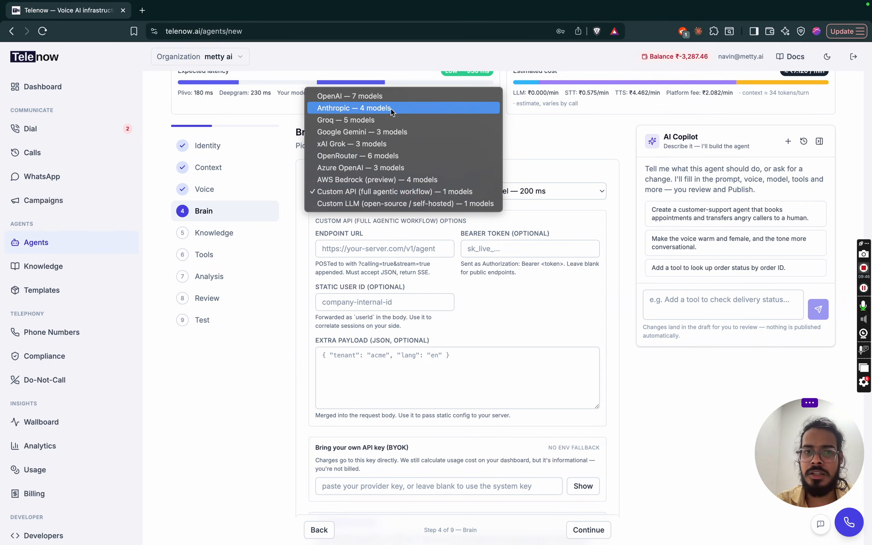
click(493, 195)
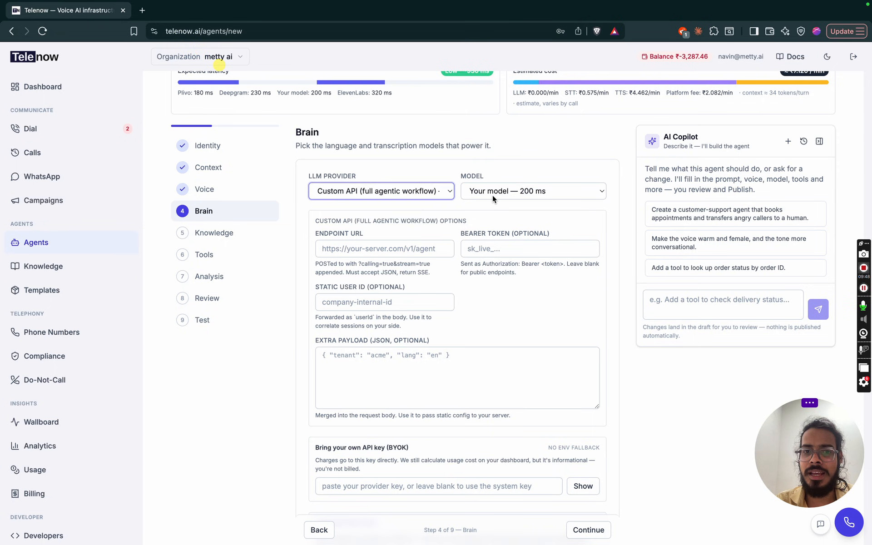
click(401, 192)
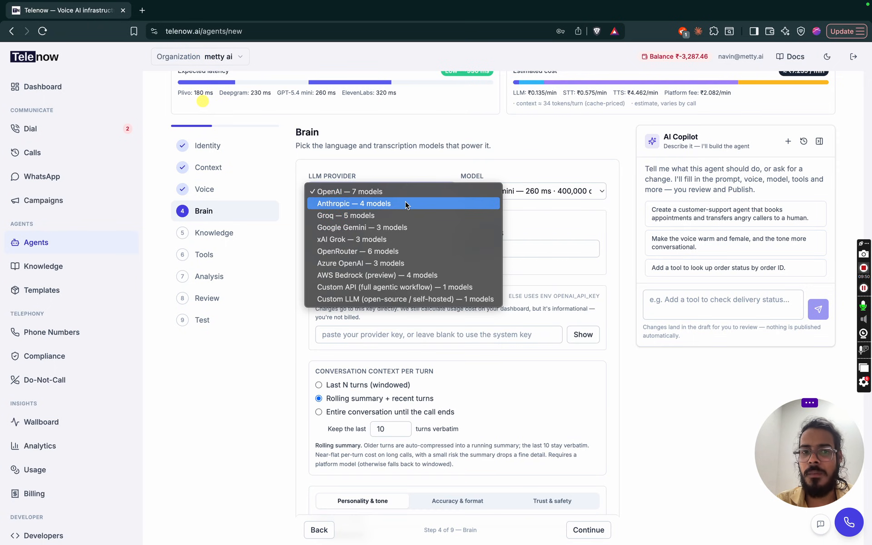
click(401, 251)
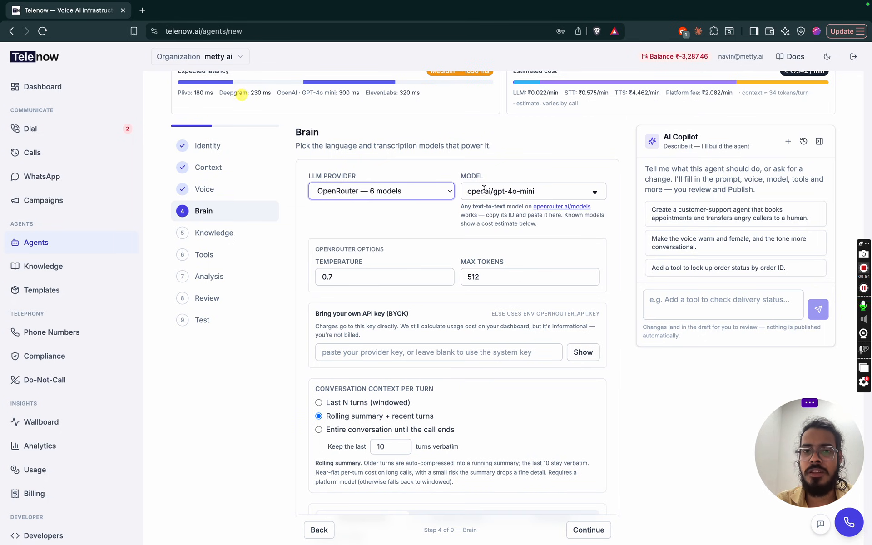
- Clear the OpenRouter model ID and go to the optional Bring your own API key field
click(485, 189)
click(458, 235)
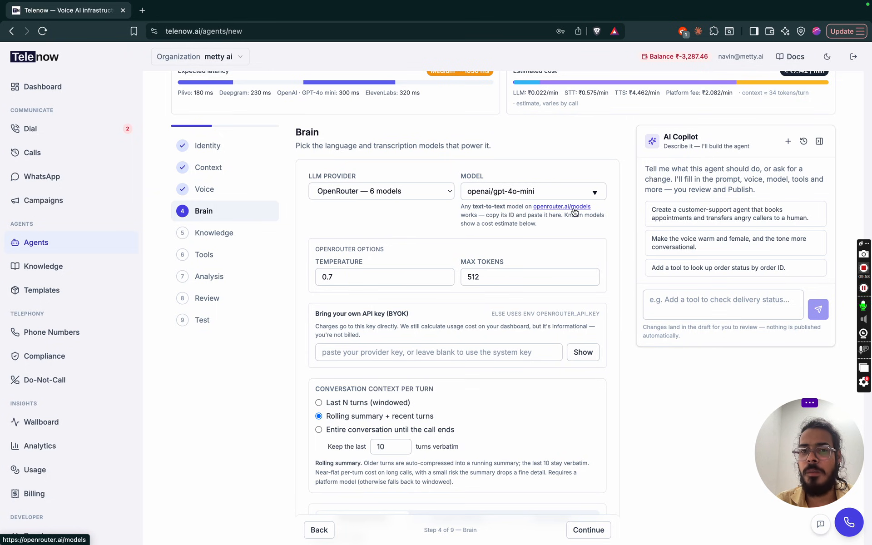
click(513, 189)
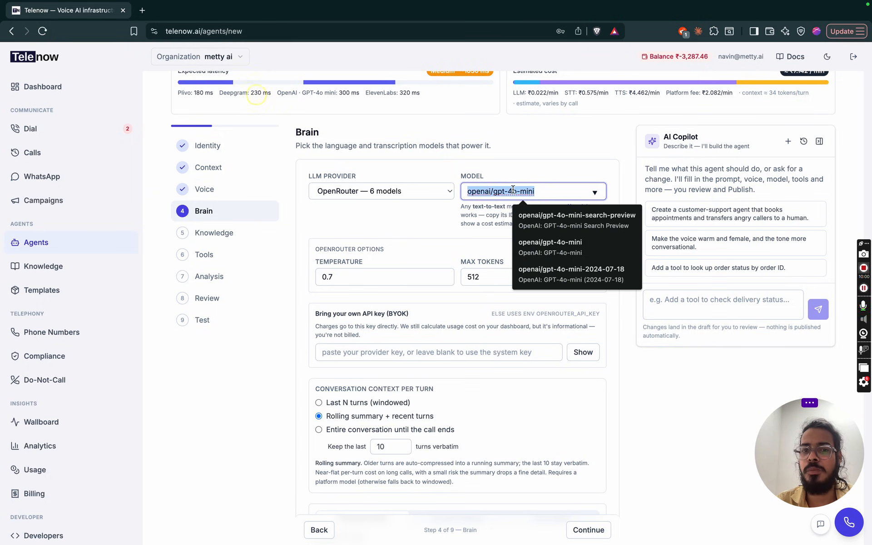
key(BackSpace)
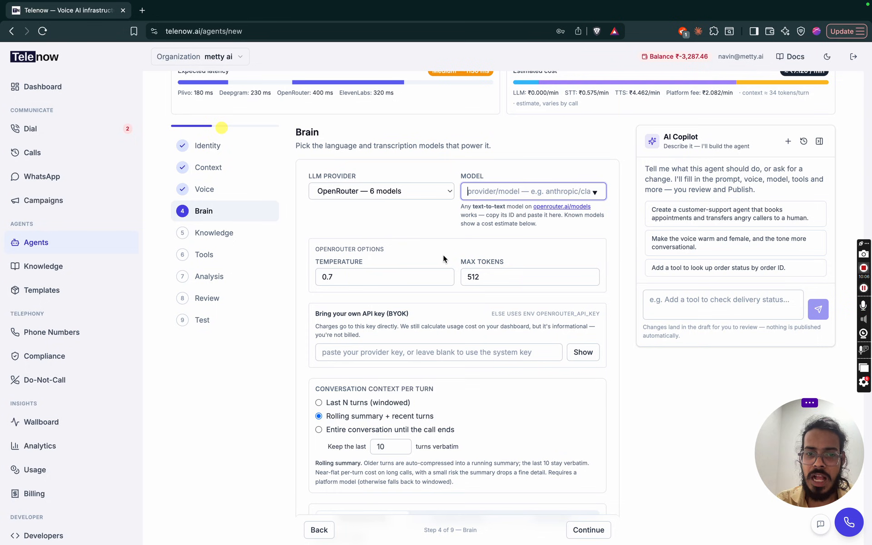
click(449, 231)
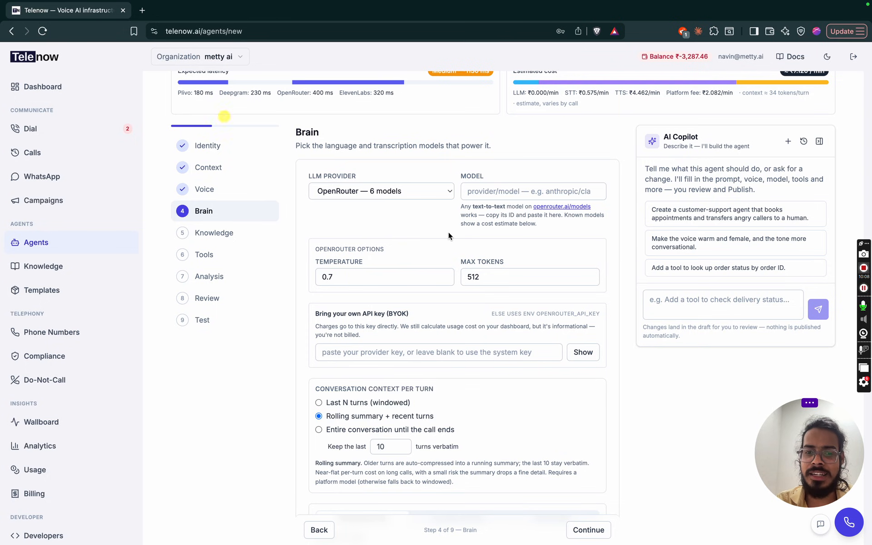
click(381, 353)
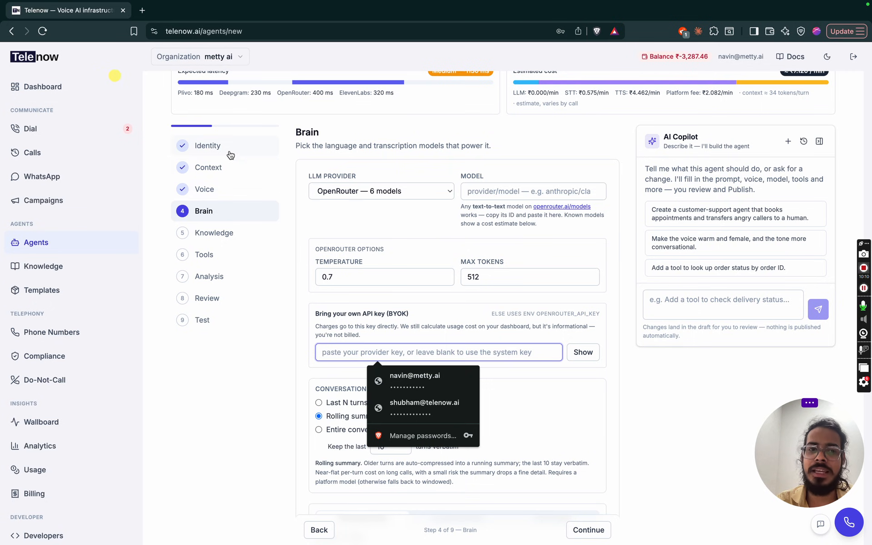
- Return to the Voice settings and examine the voice providers, the Bring your own API key field and the cost estimate
click(222, 187)
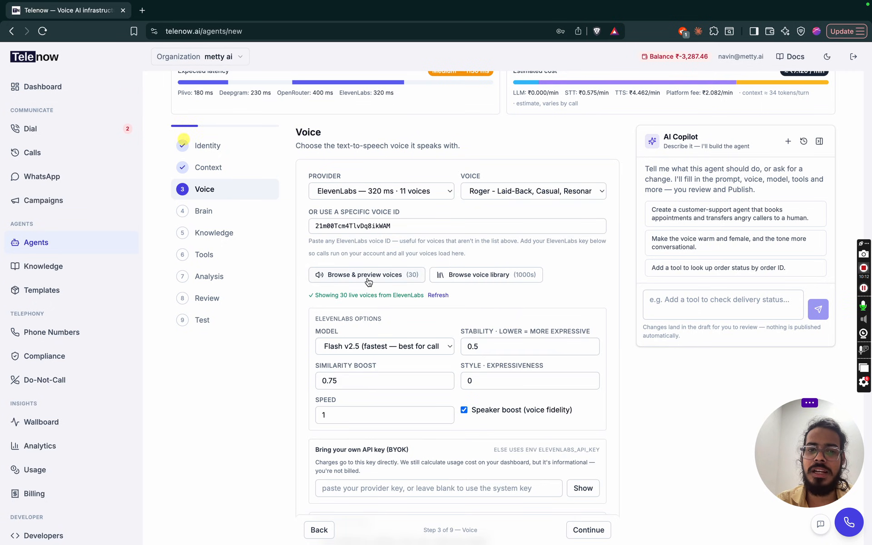
scroll(366, 280, down, 2)
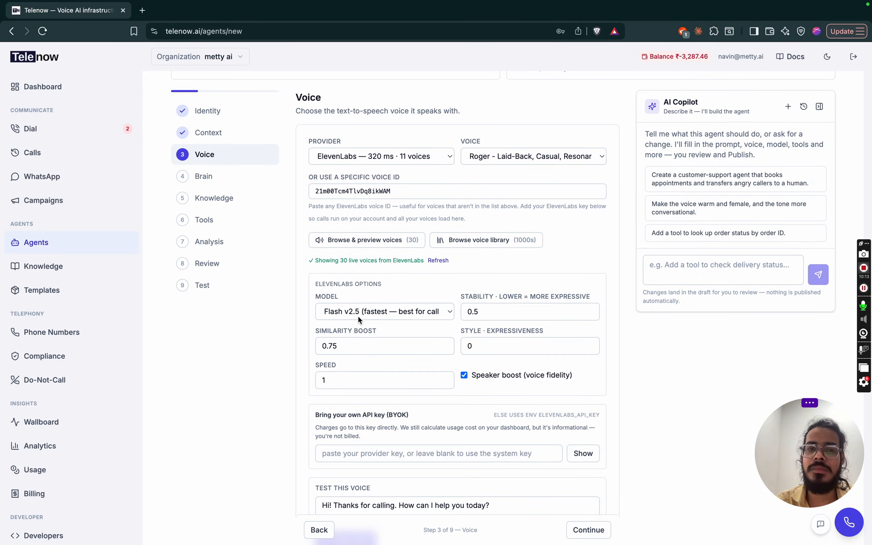
click(366, 157)
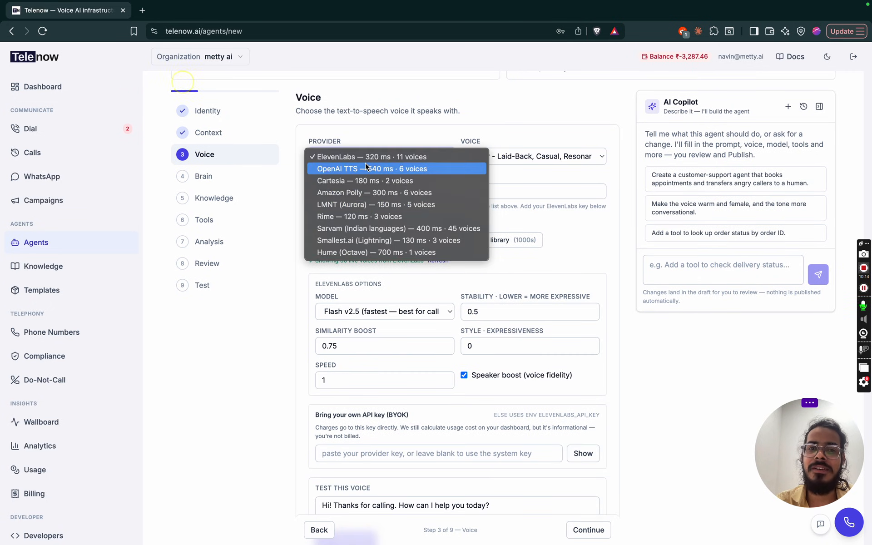
click(351, 272)
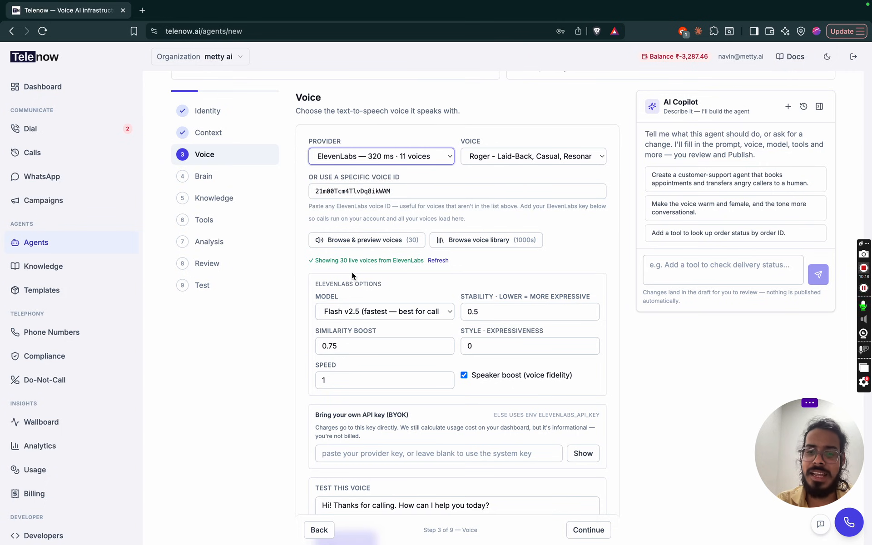
click(351, 450)
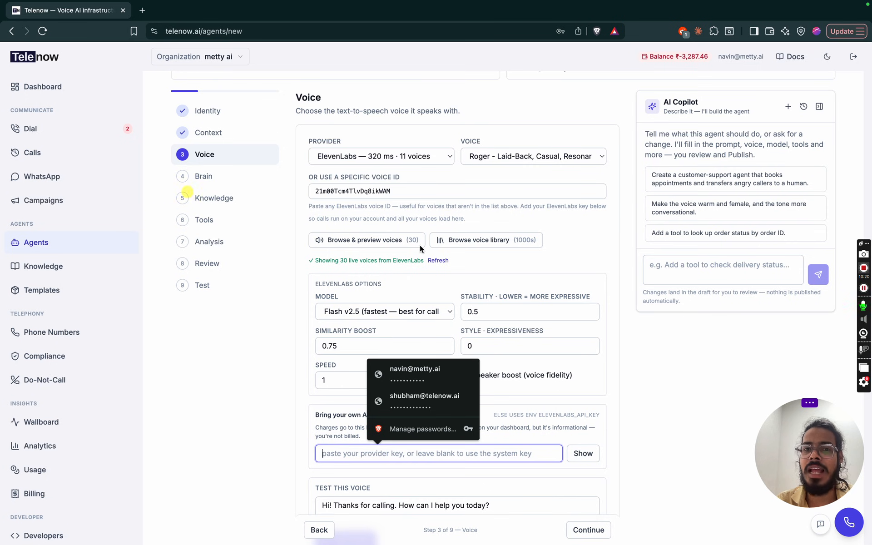
scroll(454, 296, up, 4)
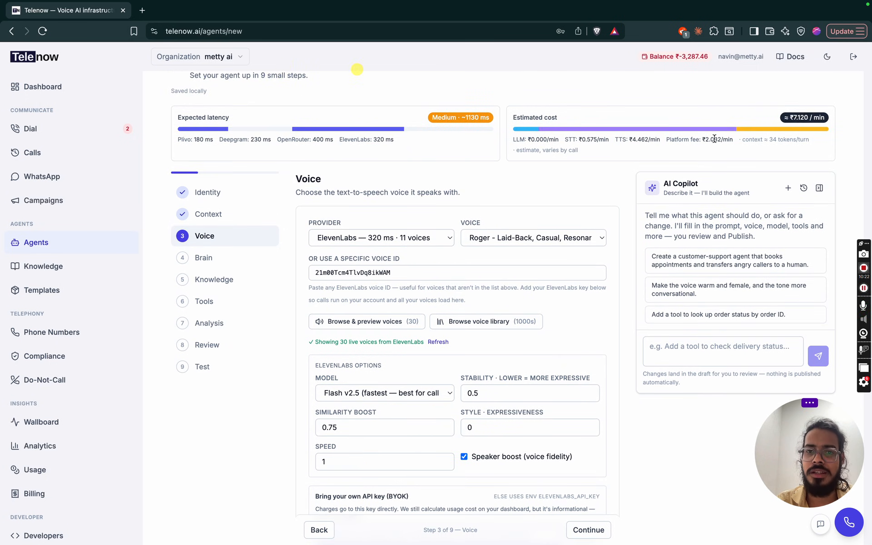
- In the Brain settings, compare the Last N turns (windowed) and Rolling summary + recent turns options for conversation context per turn
click(219, 258)
click(658, 111)
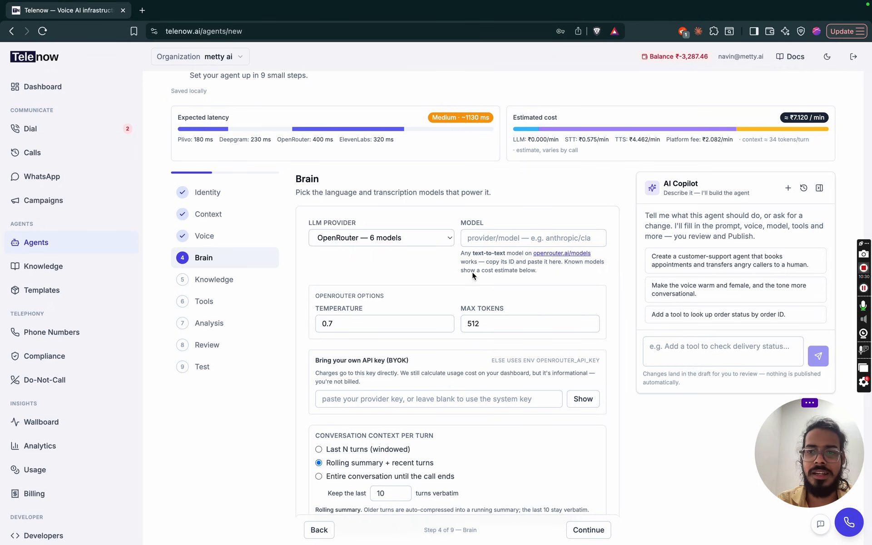
scroll(303, 409, down, 1)
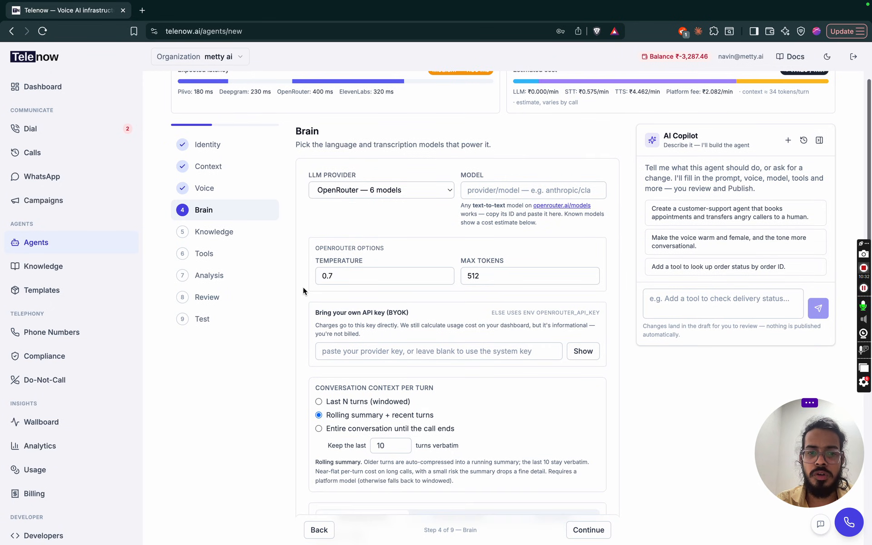
scroll(297, 414, down, 4)
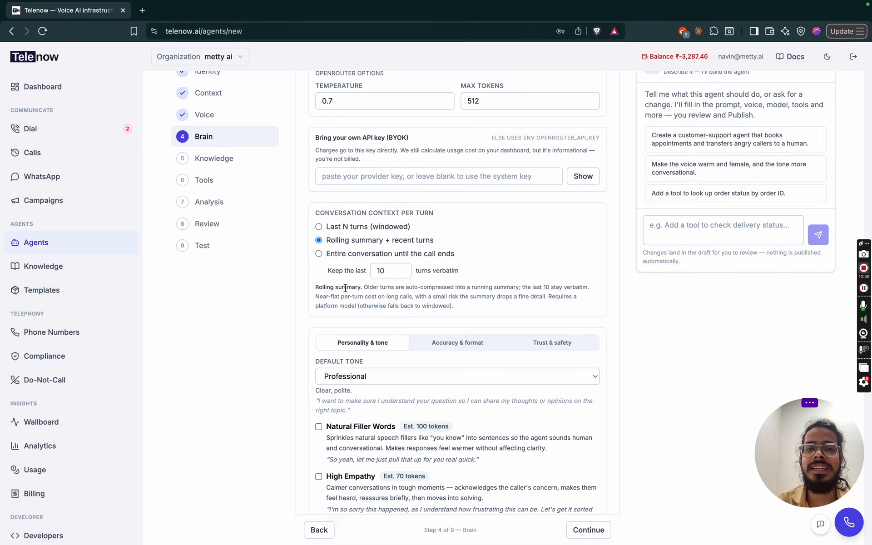
click(318, 227)
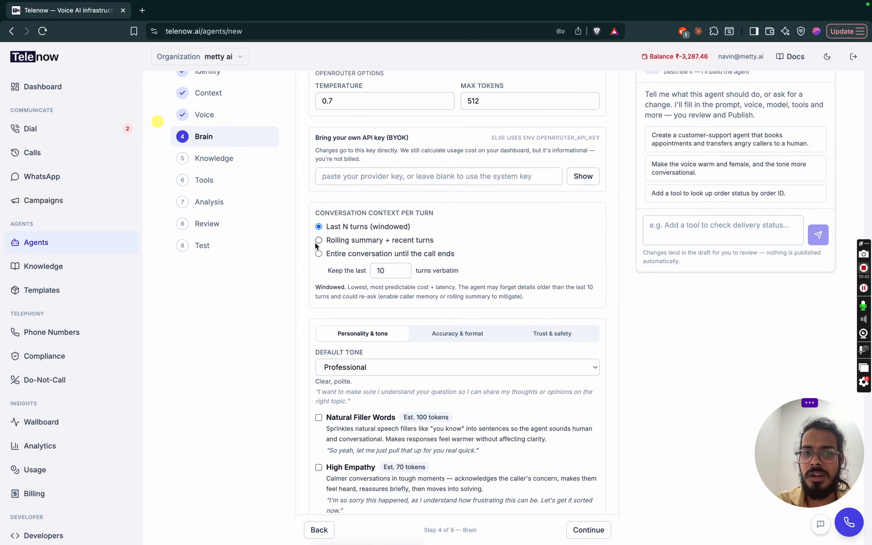
click(317, 240)
click(318, 227)
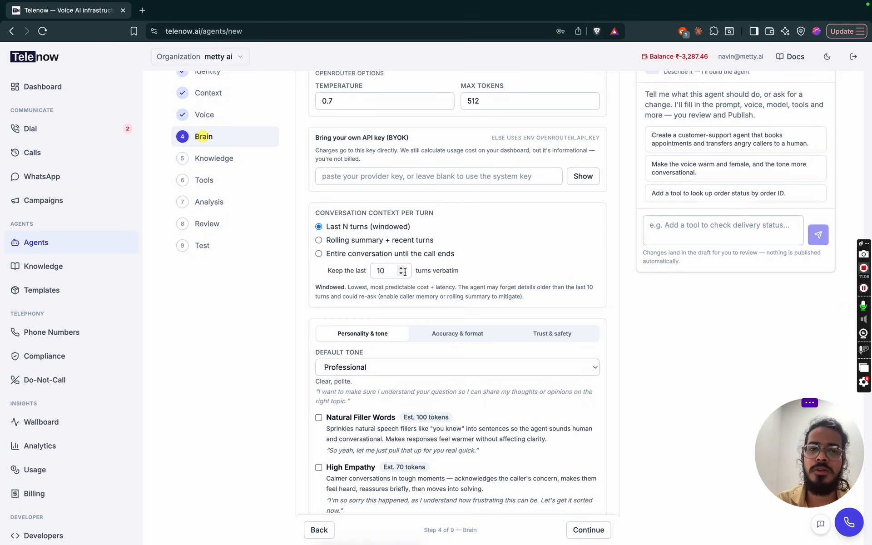
click(319, 240)
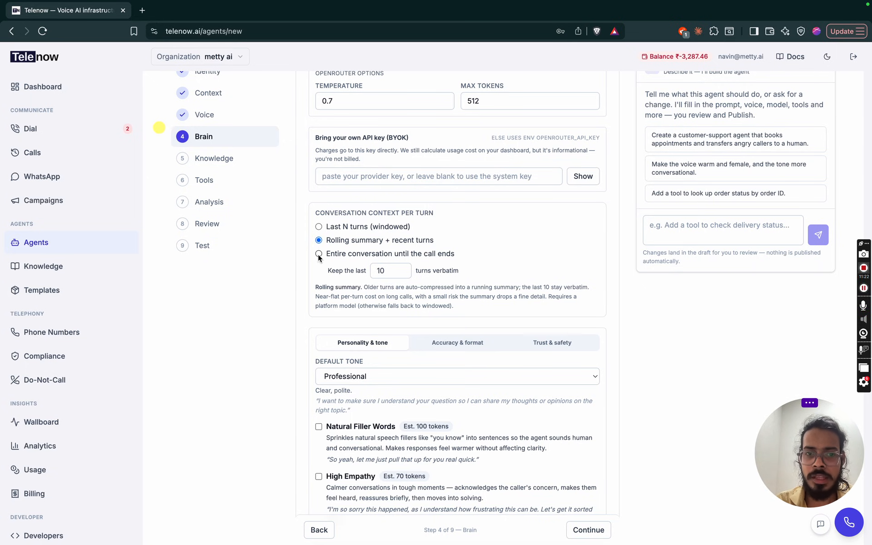
- Try the Entire conversation until the call ends context option and switch back to Rolling summary + recent turns
click(318, 254)
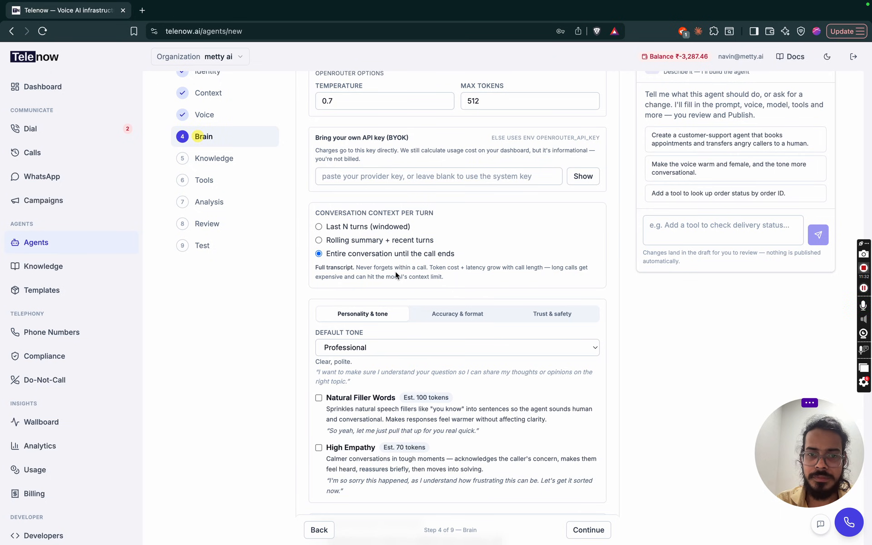
scroll(396, 271, down, 1)
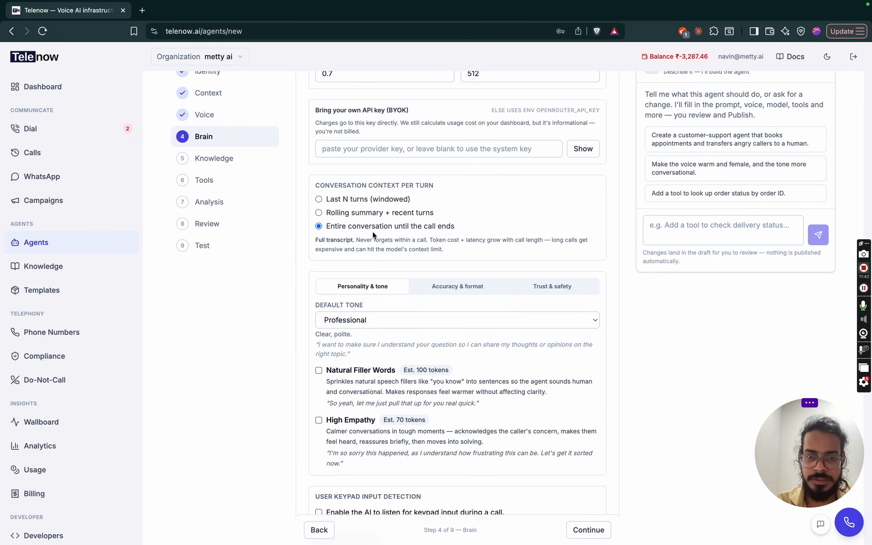
scroll(368, 231, down, 2)
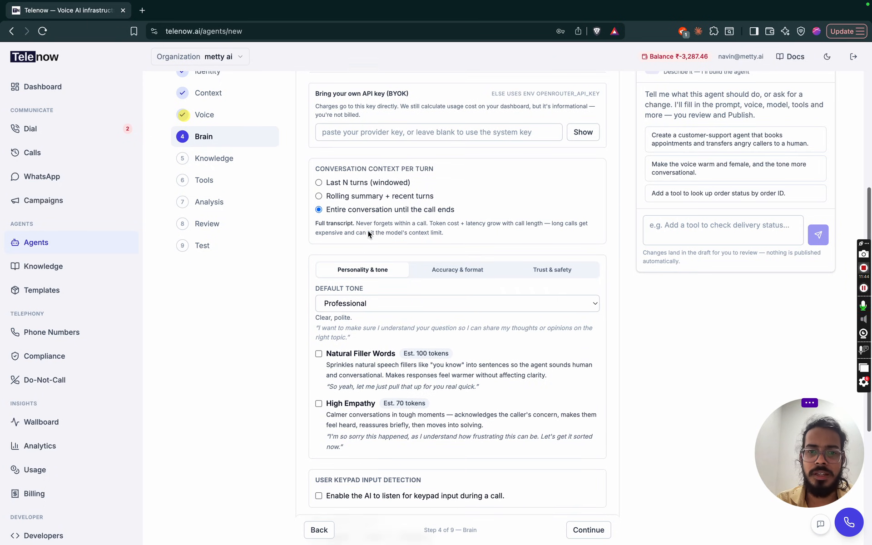
scroll(354, 238, down, 1)
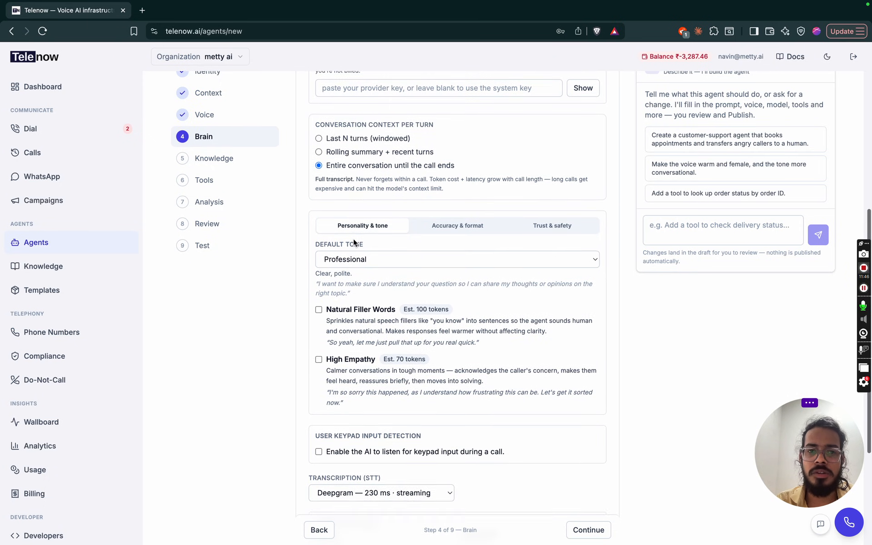
click(319, 151)
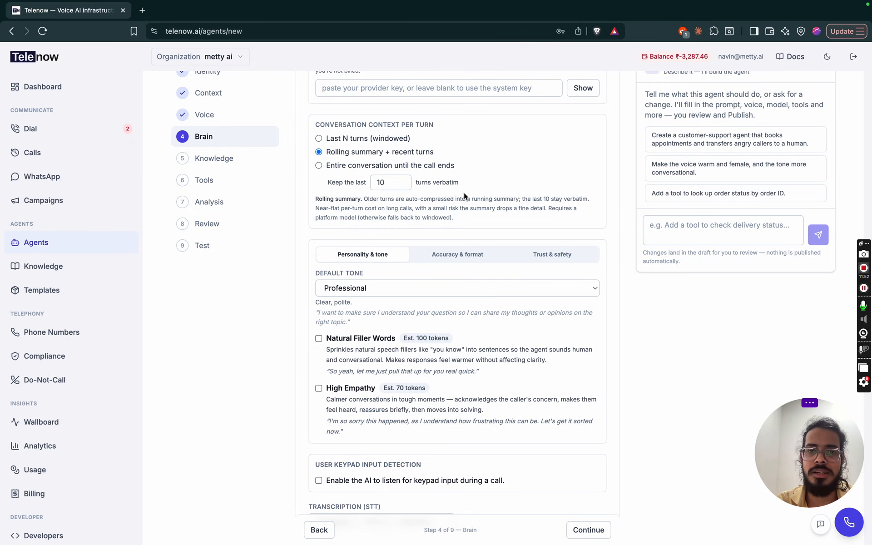
- Review the Accuracy & format and Personality & tone options, leaving the default tone on Professional
scroll(464, 193, down, 2)
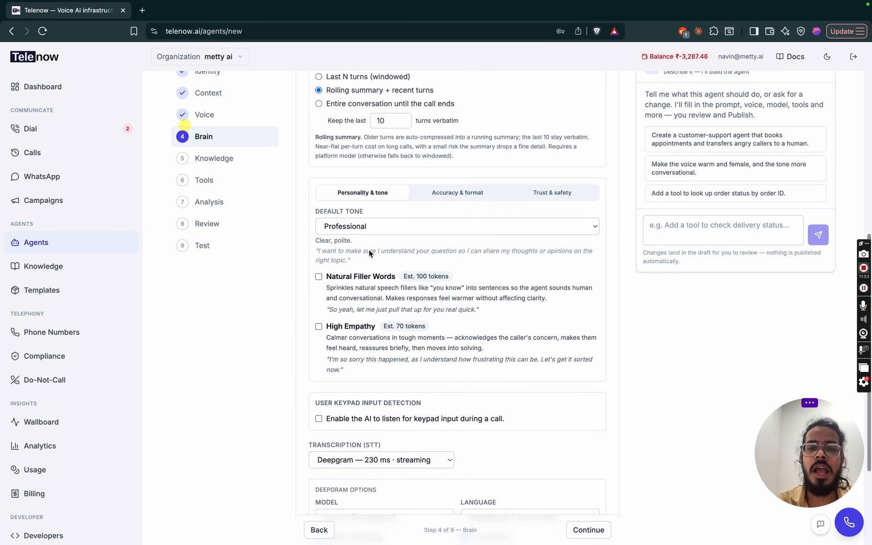
click(454, 195)
click(358, 196)
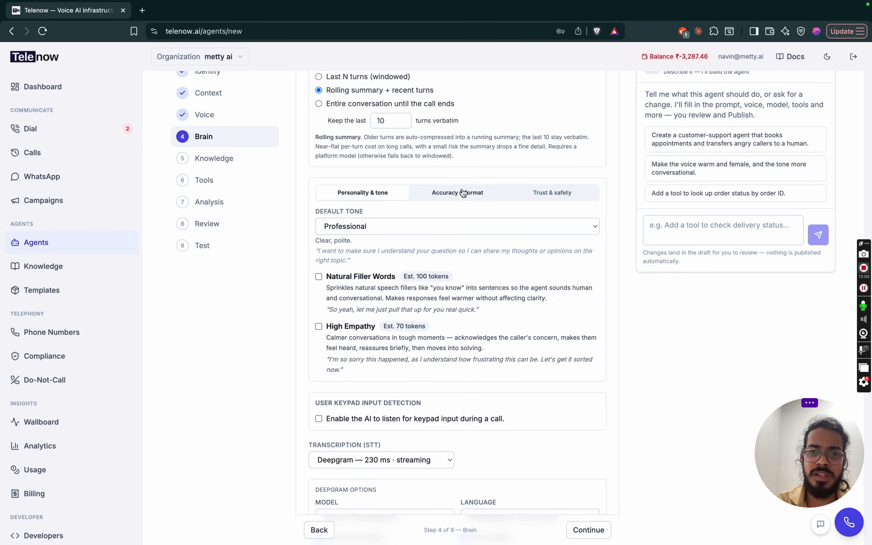
click(462, 193)
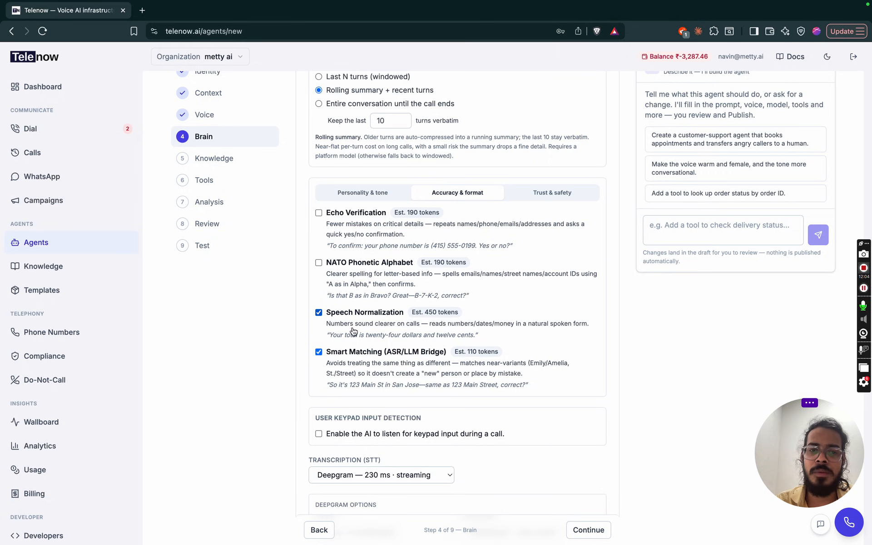
click(360, 195)
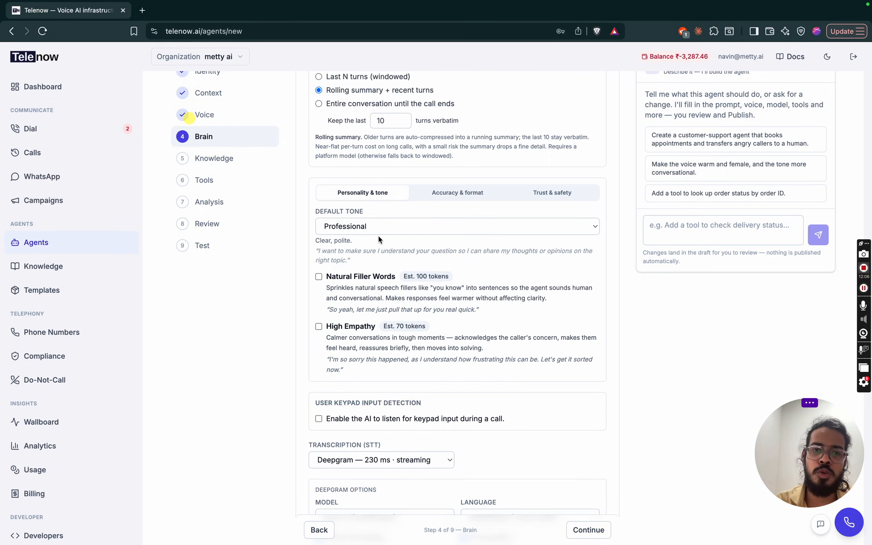
click(377, 222)
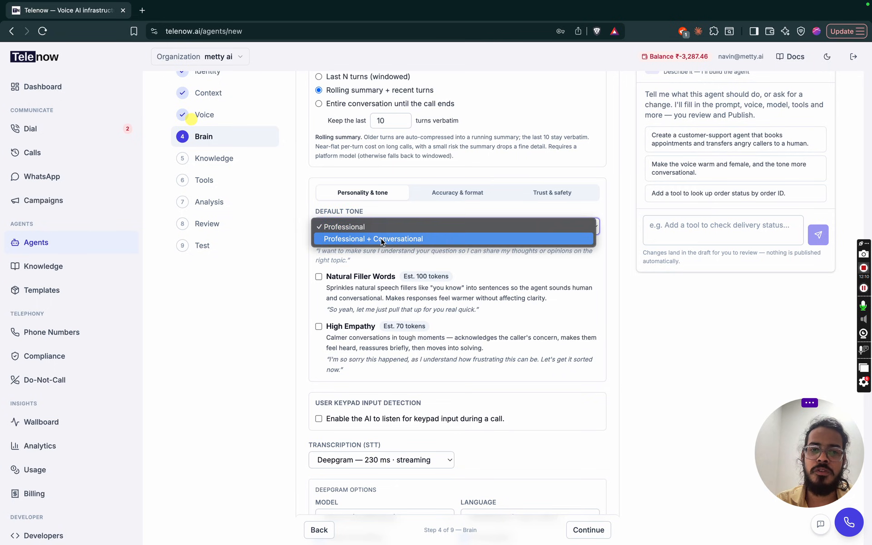
click(398, 206)
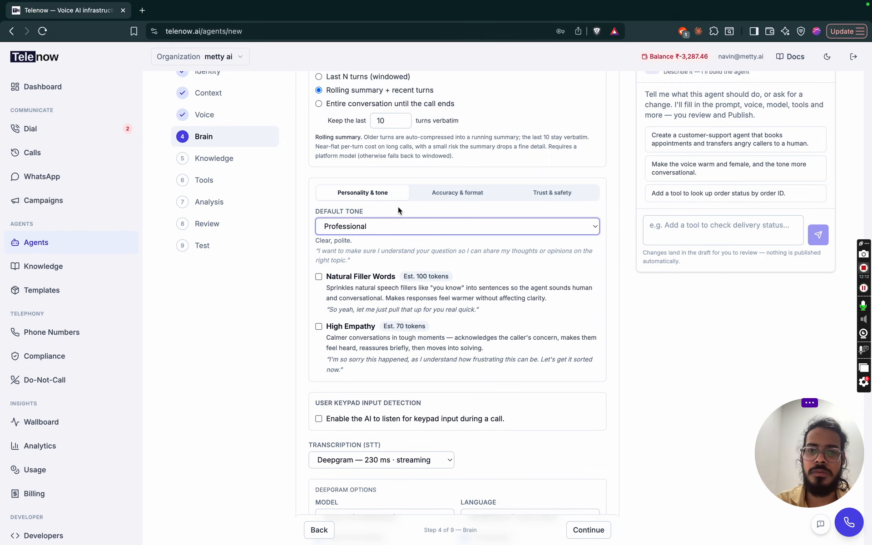
- Review the Trust & safety options, the keypad input detection and the Deepgram transcription settings
click(545, 195)
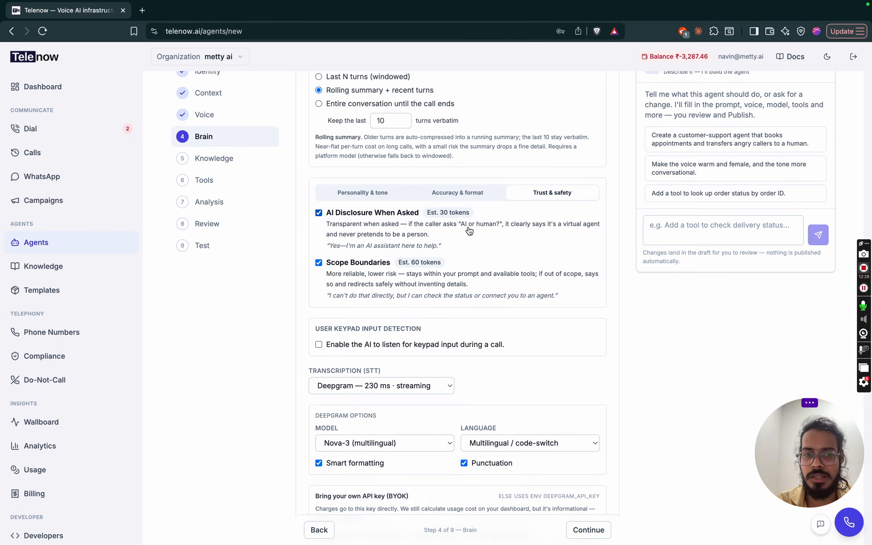
scroll(470, 231, down, 2)
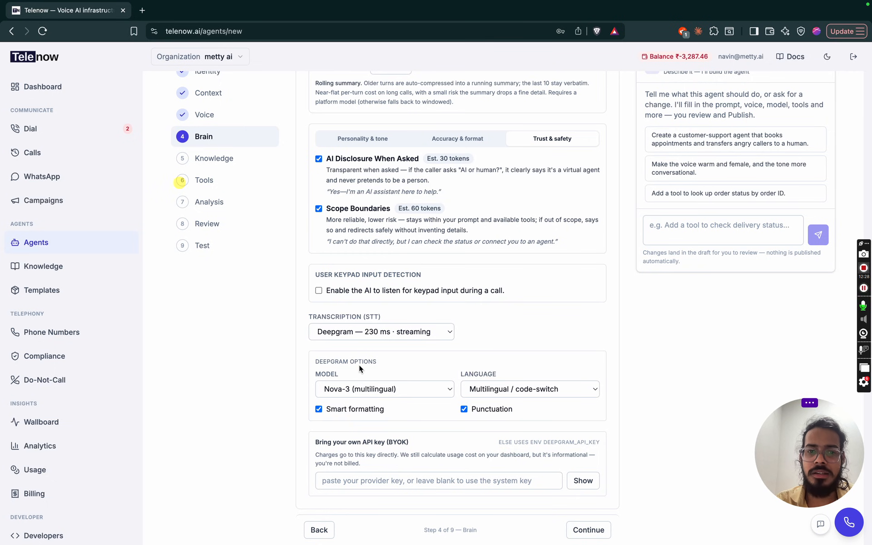
scroll(369, 280, down, 1)
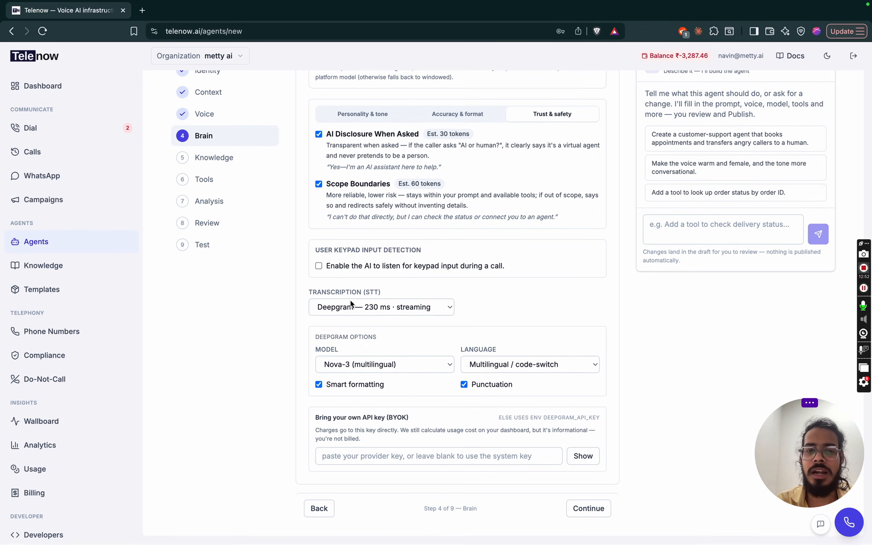
- Look through the available transcription providers and the Deepgram own-API-key field, keeping Deepgram selected and the key blank
click(360, 307)
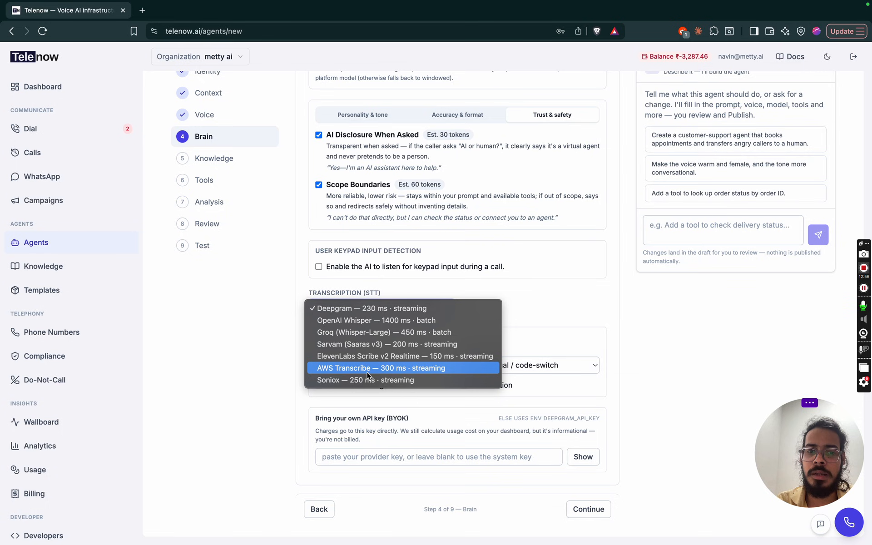
click(556, 283)
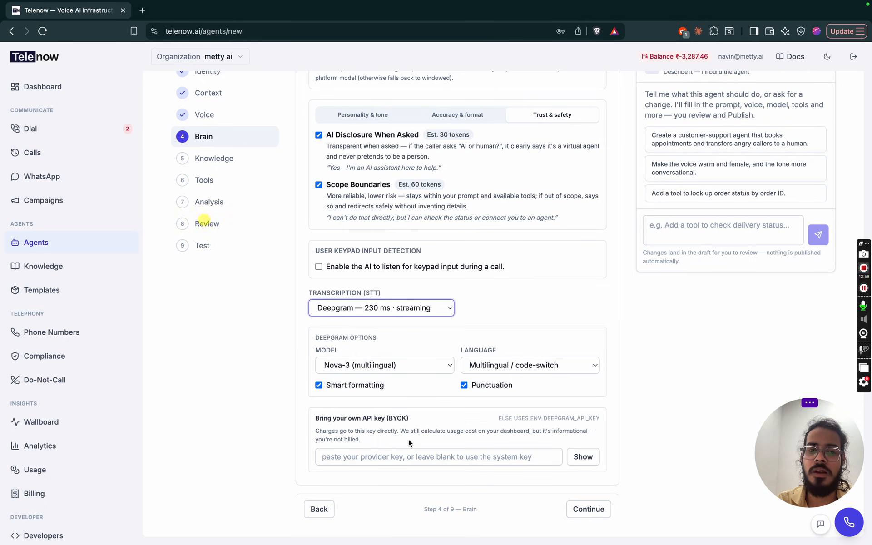
click(406, 458)
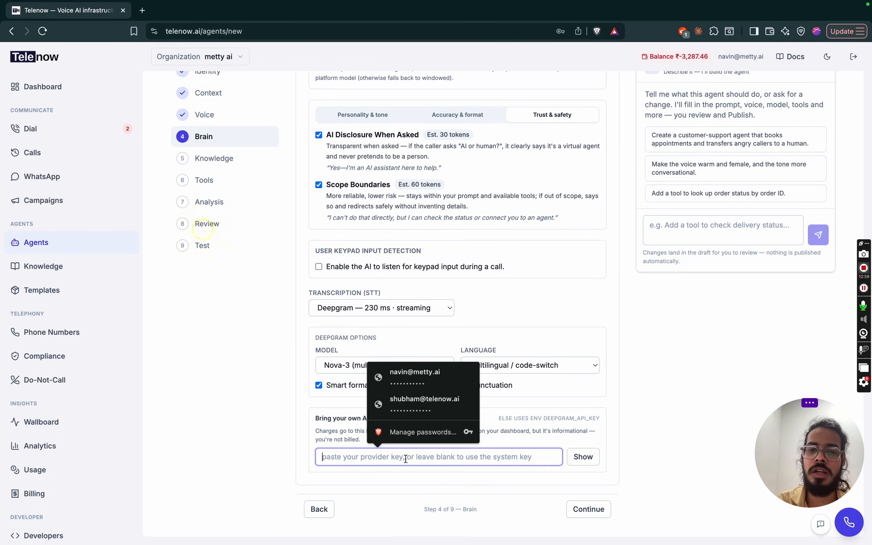
click(397, 482)
scroll(442, 229, up, 1)
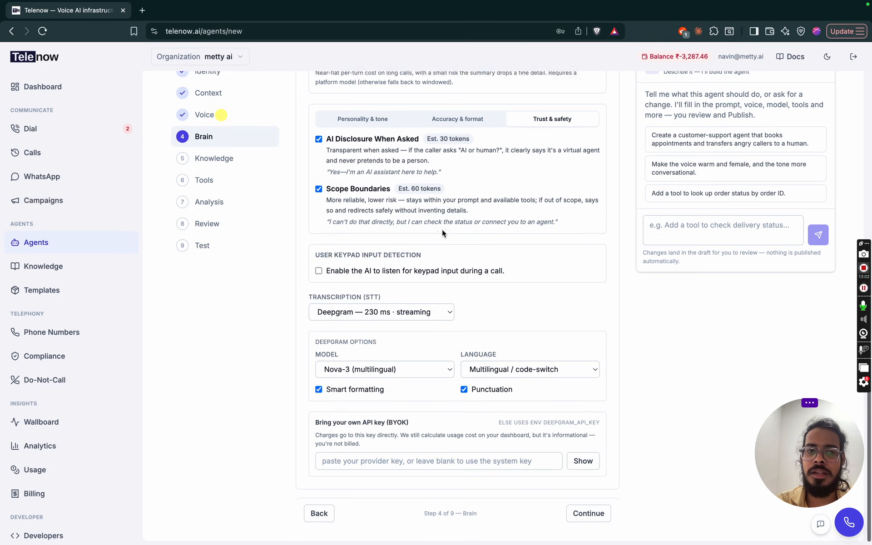
scroll(443, 229, up, 5)
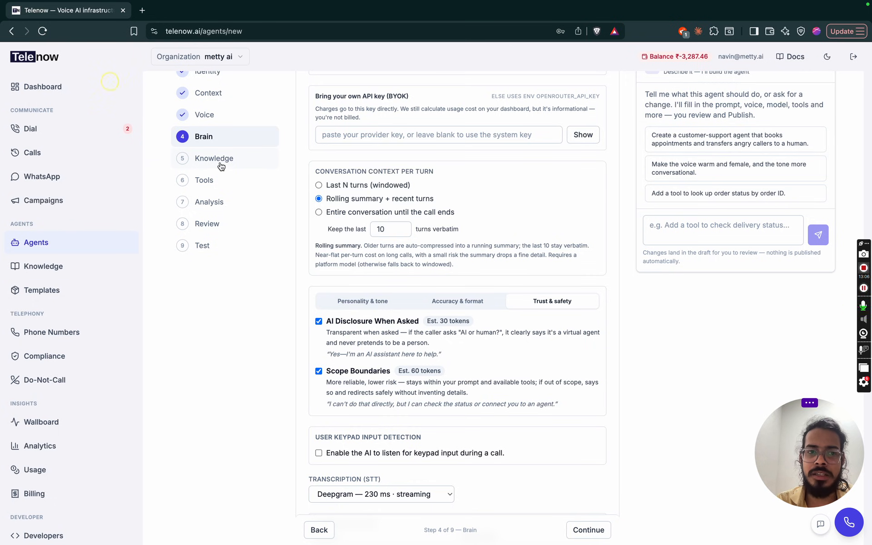
- In the Knowledge settings, view the form for creating a knowledge base and close it without creating one
click(221, 160)
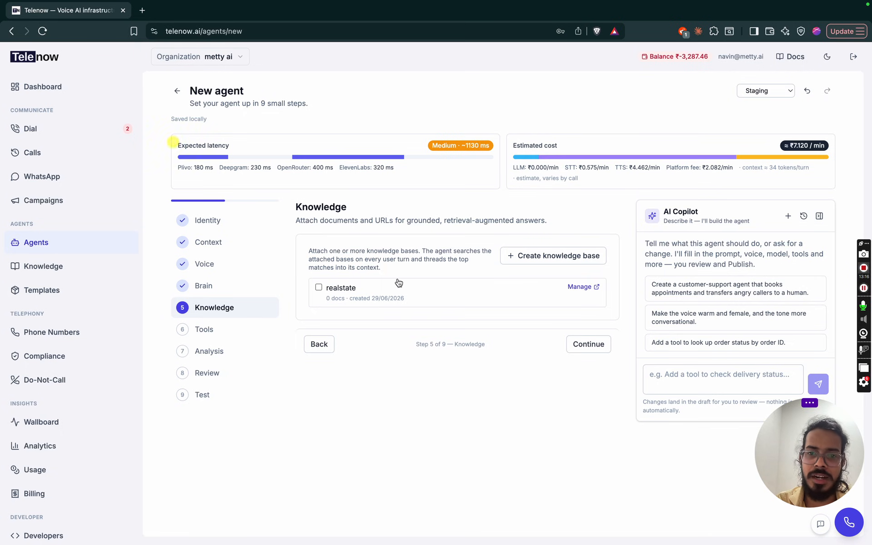
click(549, 258)
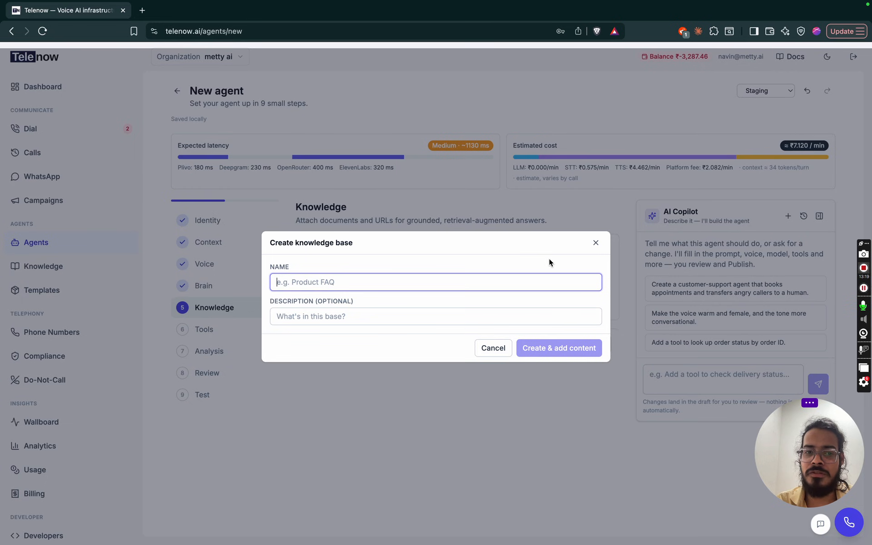
click(595, 243)
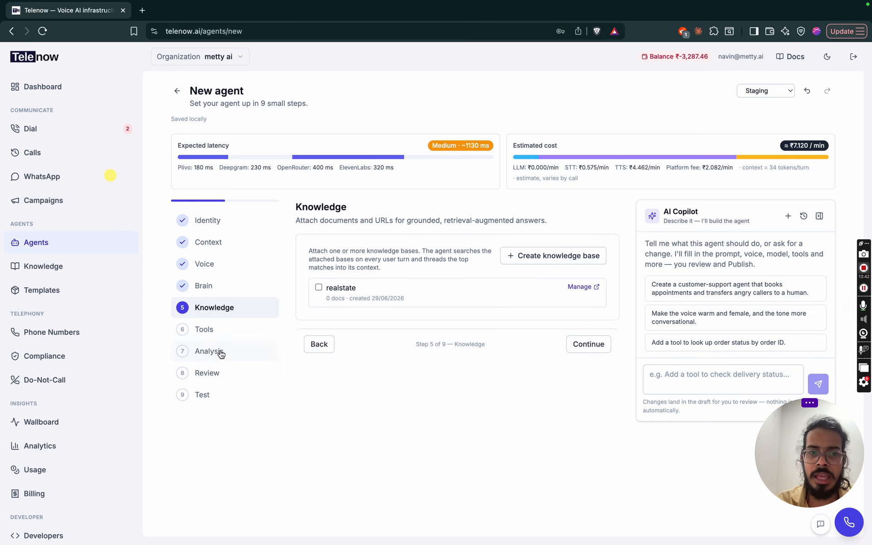
- Review the agent's Tools settings: suggested tools, workspace integrations, automation platforms, custom tools, pre-call lookups and caller identity
click(216, 331)
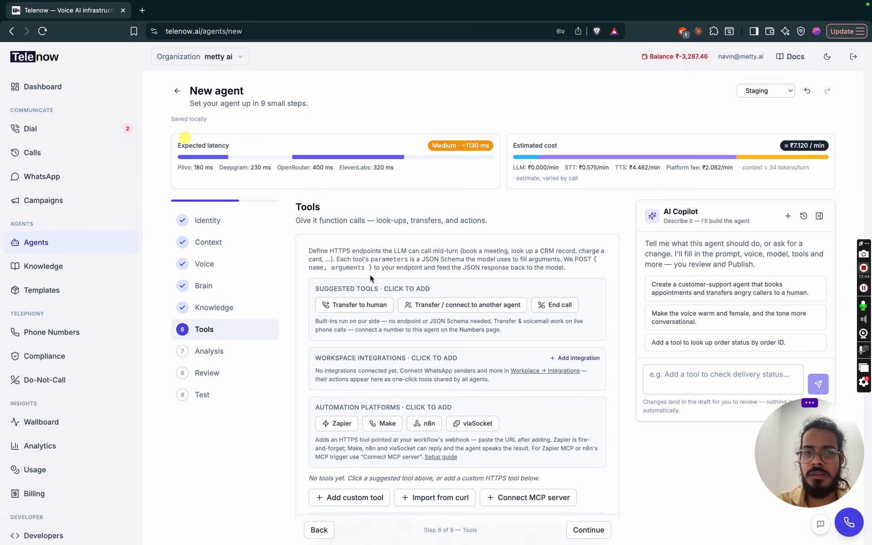
scroll(370, 275, down, 4)
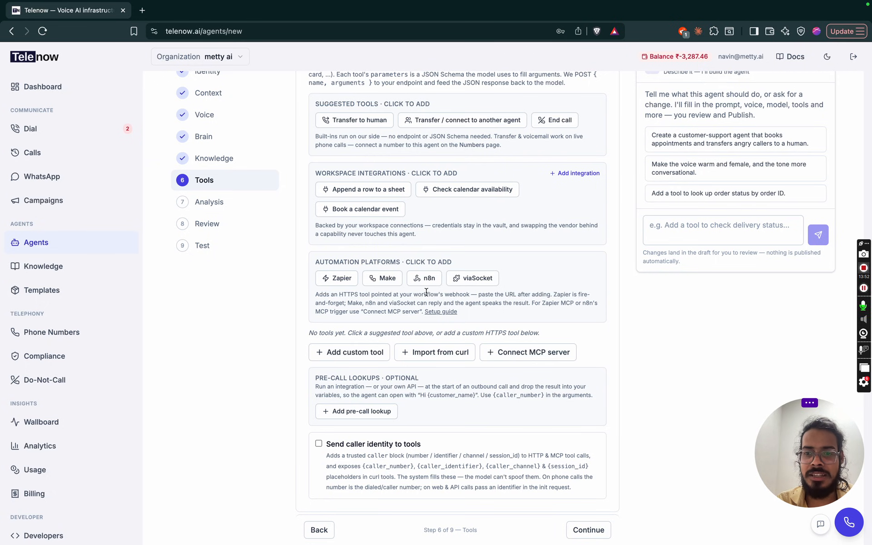
scroll(426, 292, up, 5)
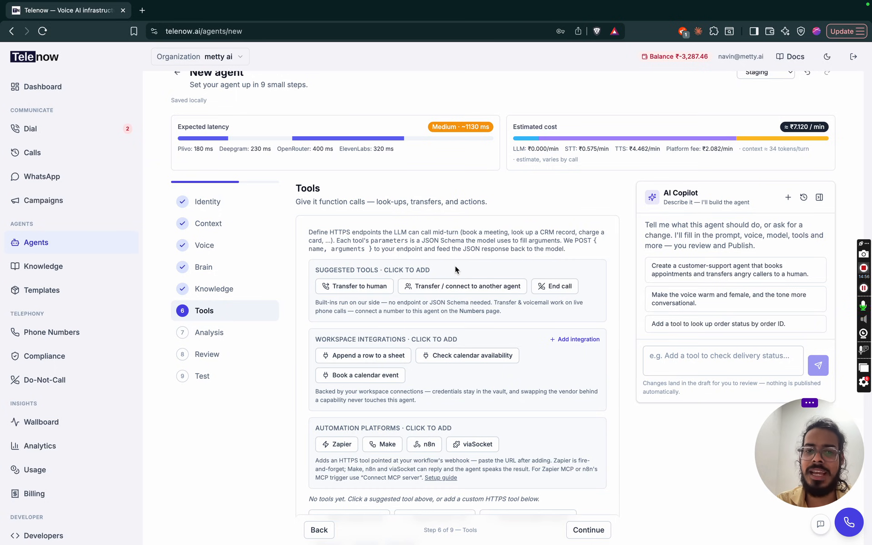
scroll(478, 329, down, 1)
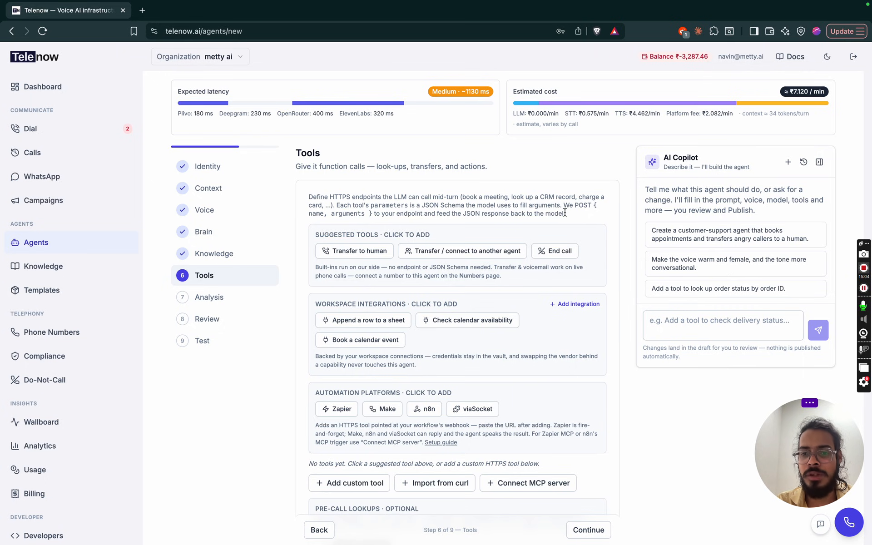
scroll(573, 217, down, 2)
scroll(530, 362, down, 5)
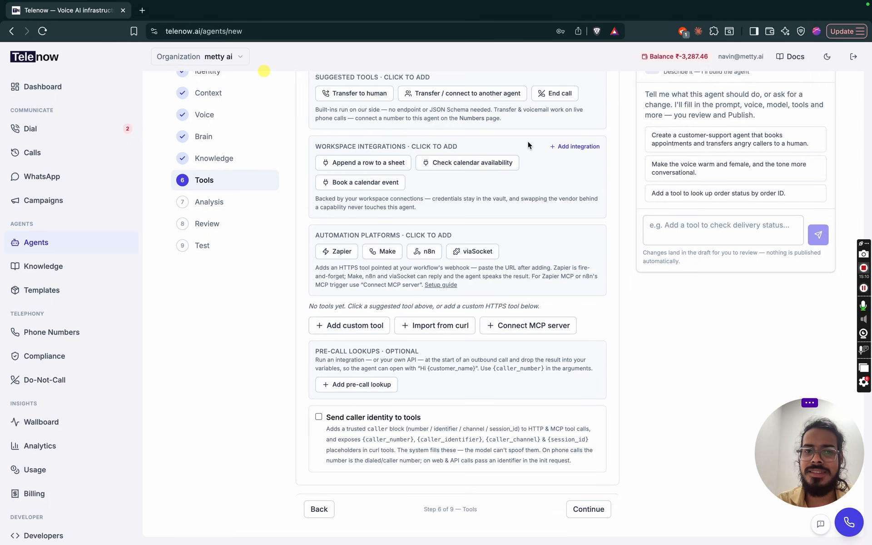
- Open the list of integrations to add and examine the messaging, calendar, payment and support providers
click(565, 146)
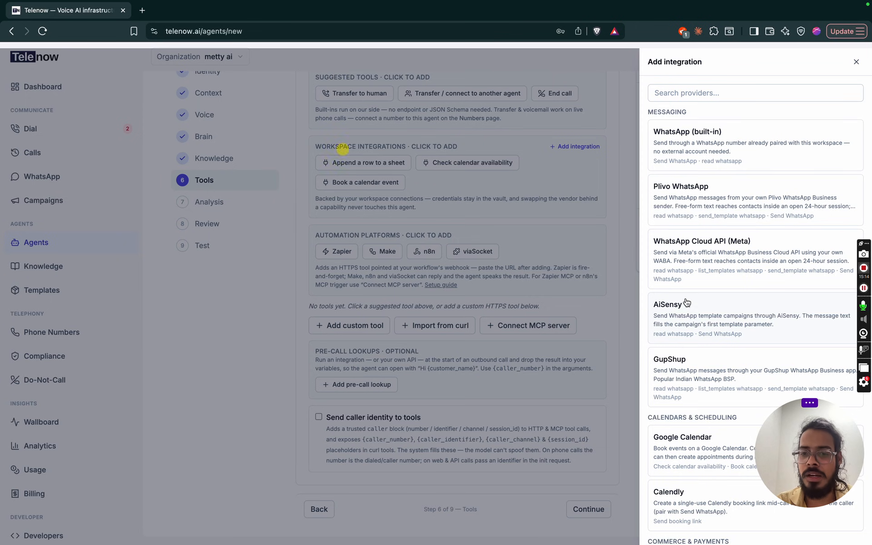
scroll(675, 328, down, 1)
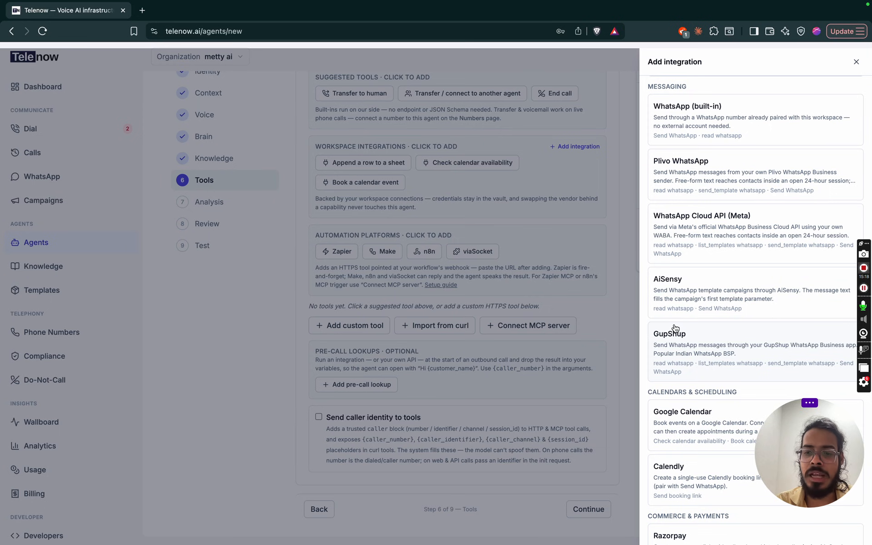
scroll(676, 328, up, 1)
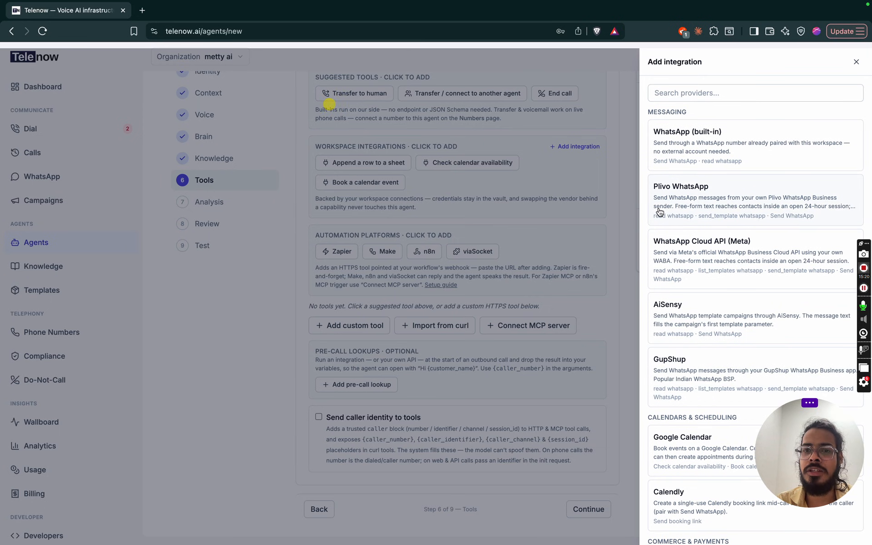
scroll(678, 228, down, 1)
scroll(678, 227, down, 1)
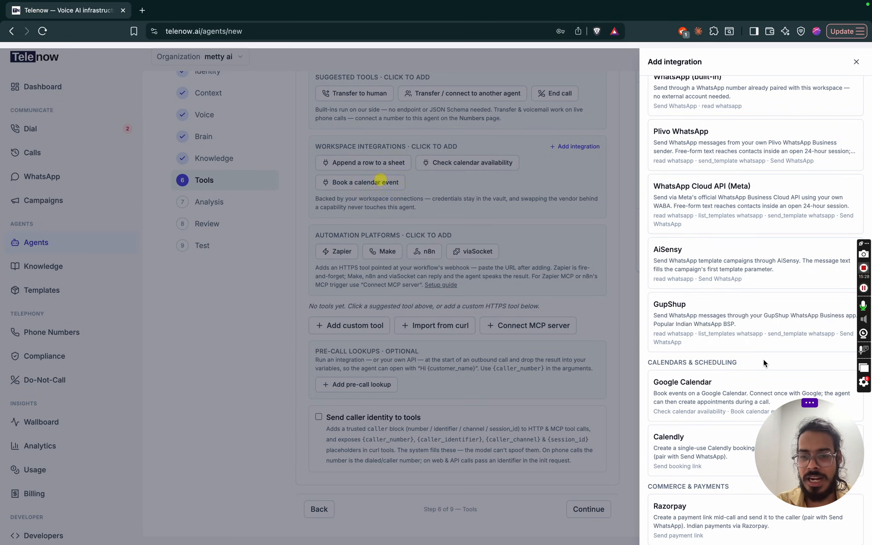
scroll(682, 324, down, 6)
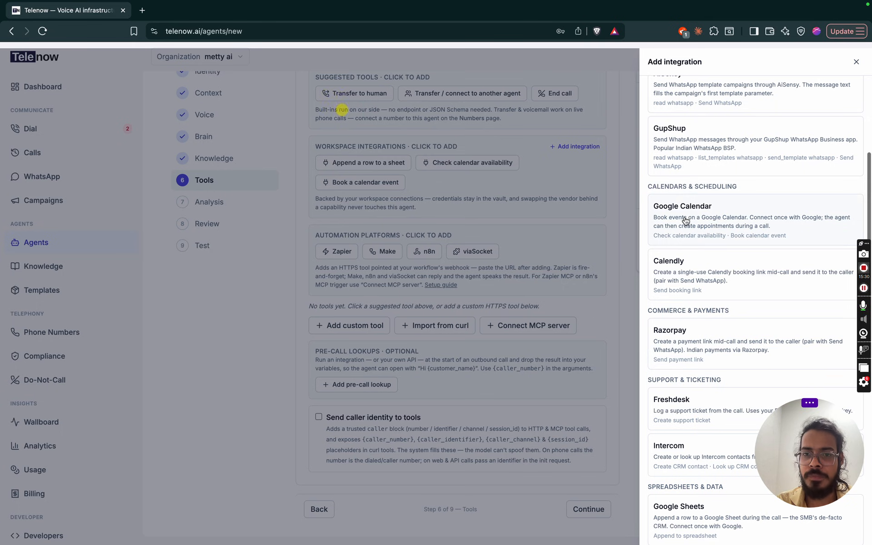
scroll(675, 177, down, 1)
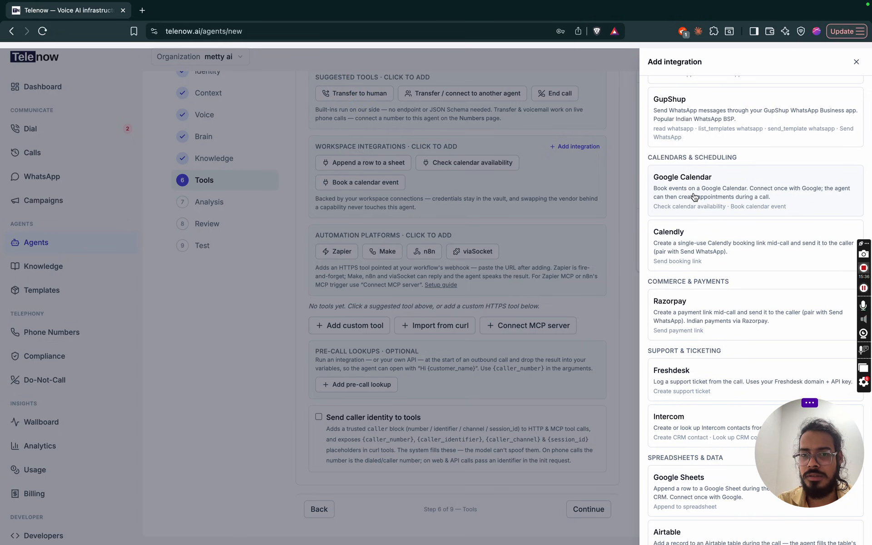
scroll(736, 213, down, 3)
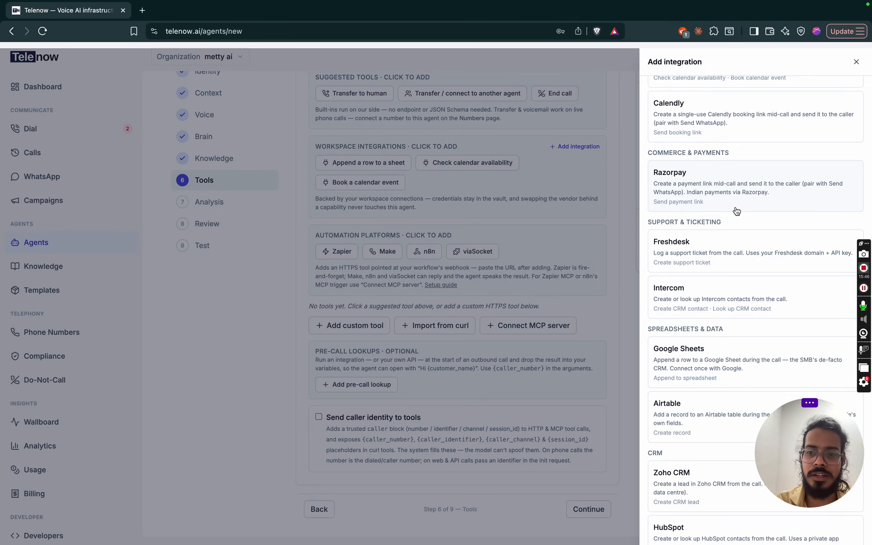
scroll(707, 173, up, 7)
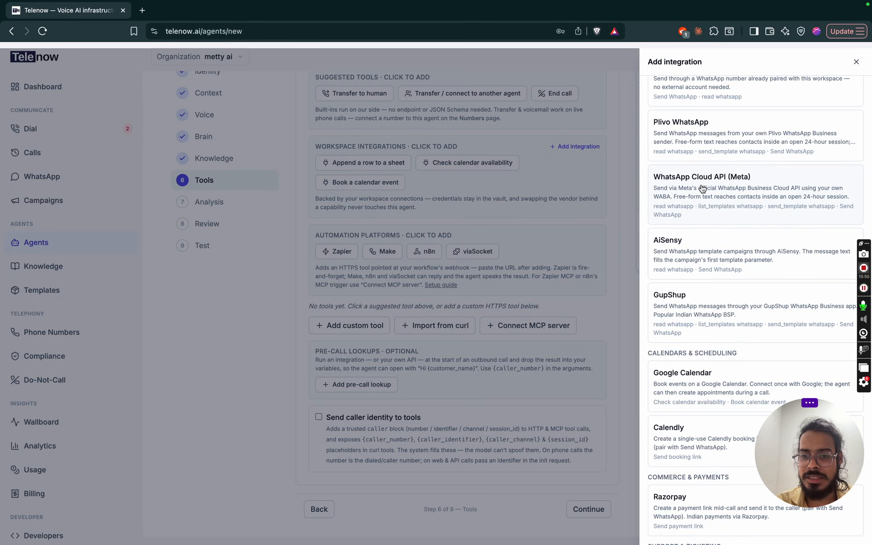
scroll(703, 189, down, 1)
scroll(702, 189, down, 5)
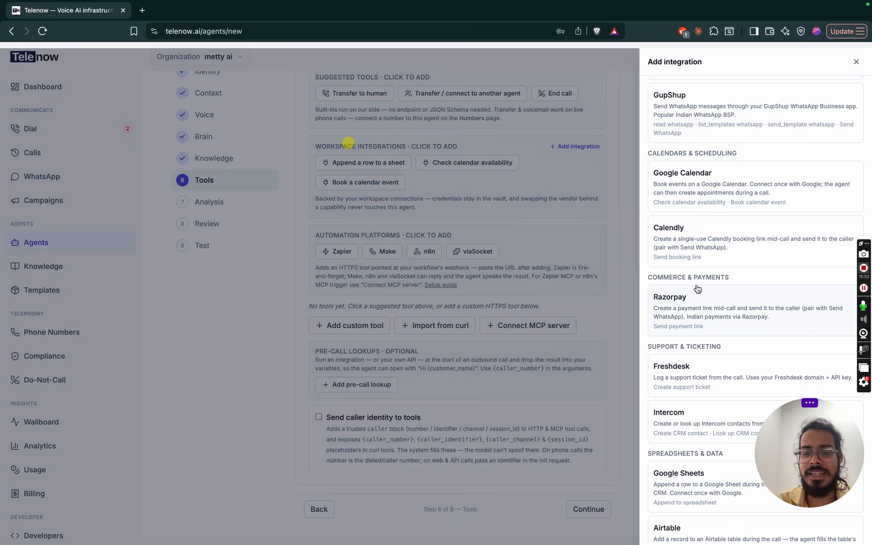
scroll(698, 289, down, 1)
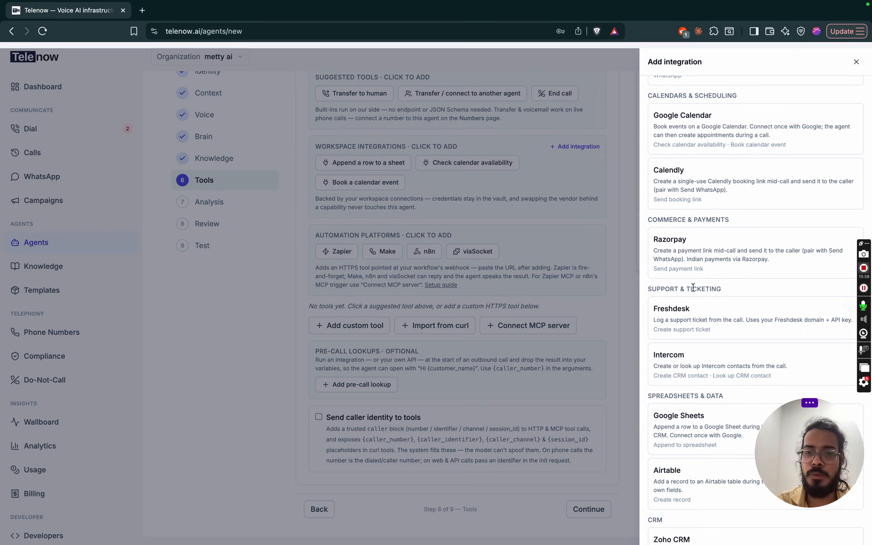
- Examine the spreadsheet, CRM, forms, ecommerce and Custom API integrations, and close the list without adding any
scroll(694, 289, down, 3)
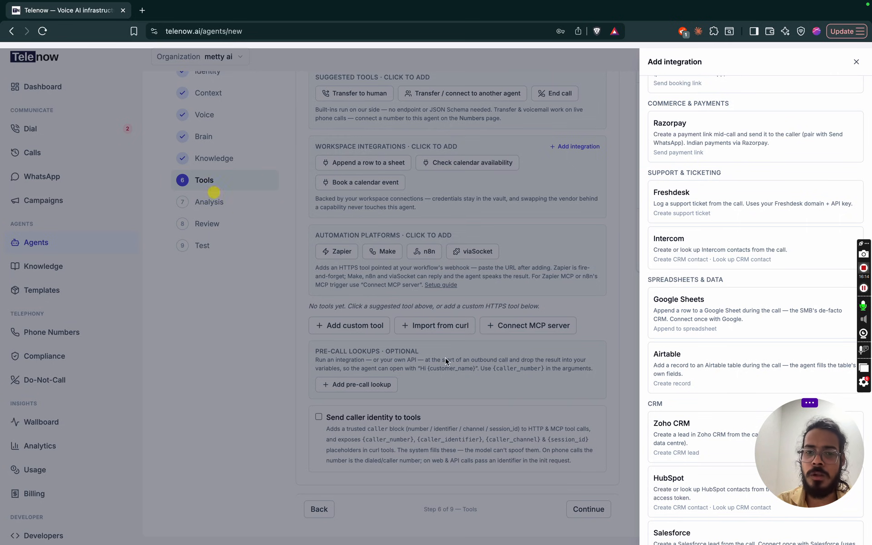
scroll(681, 296, down, 6)
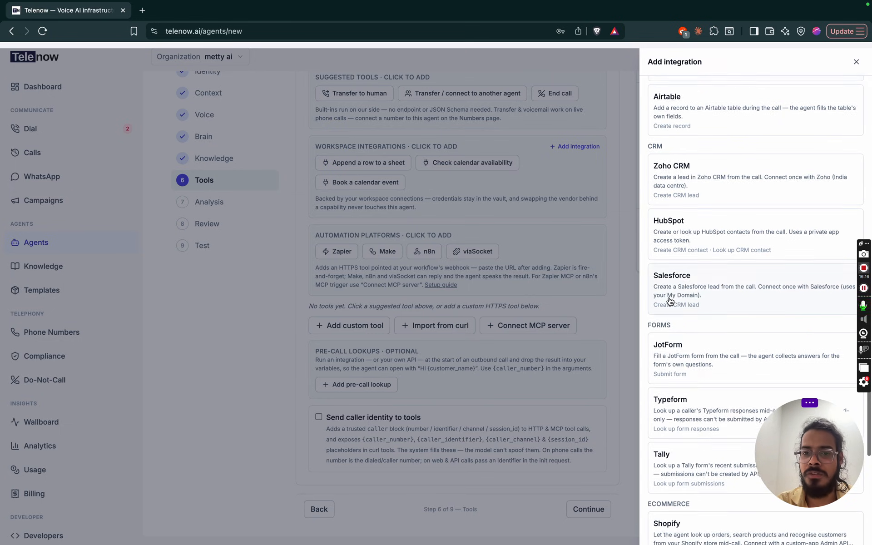
scroll(685, 157, up, 4)
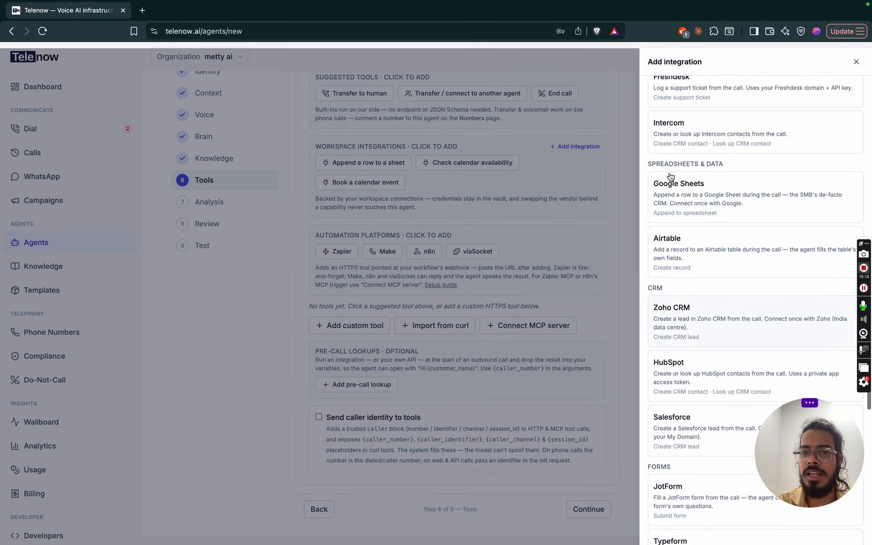
scroll(684, 154, down, 3)
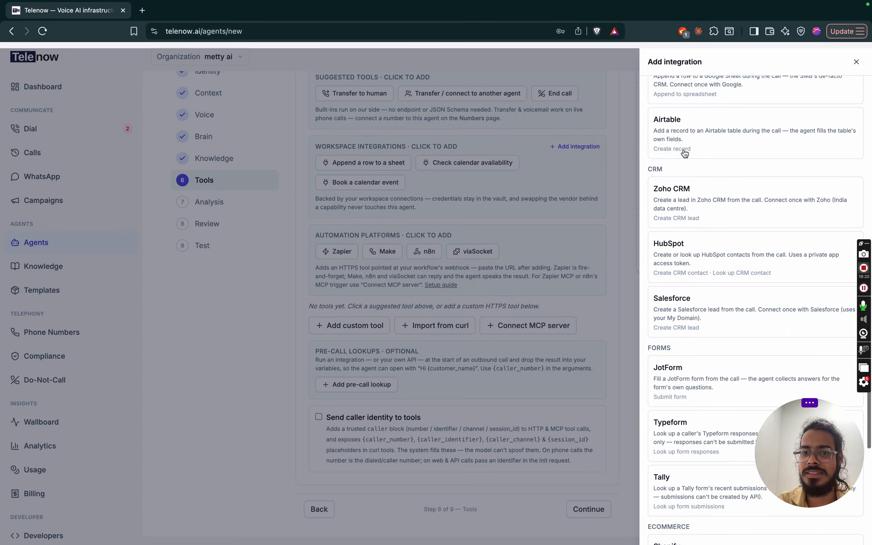
scroll(682, 284, down, 2)
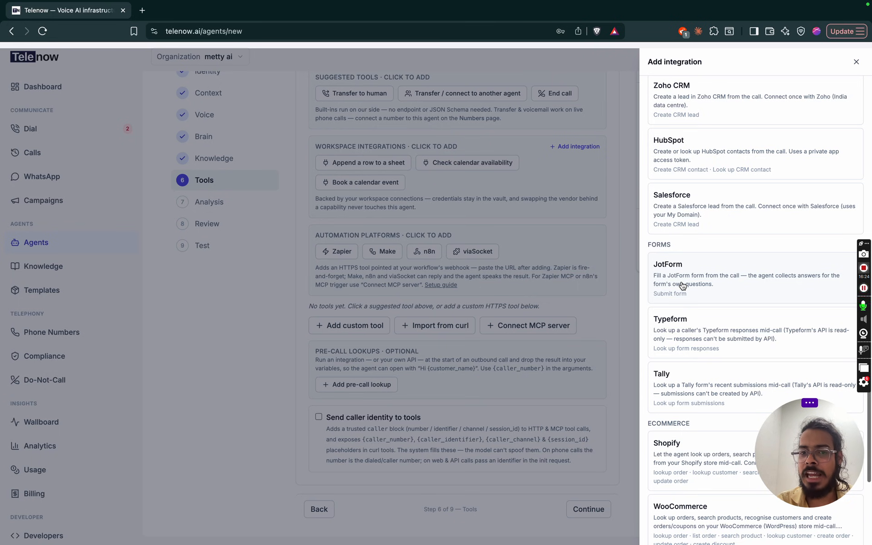
scroll(682, 285, down, 2)
scroll(689, 279, down, 1)
scroll(688, 279, down, 2)
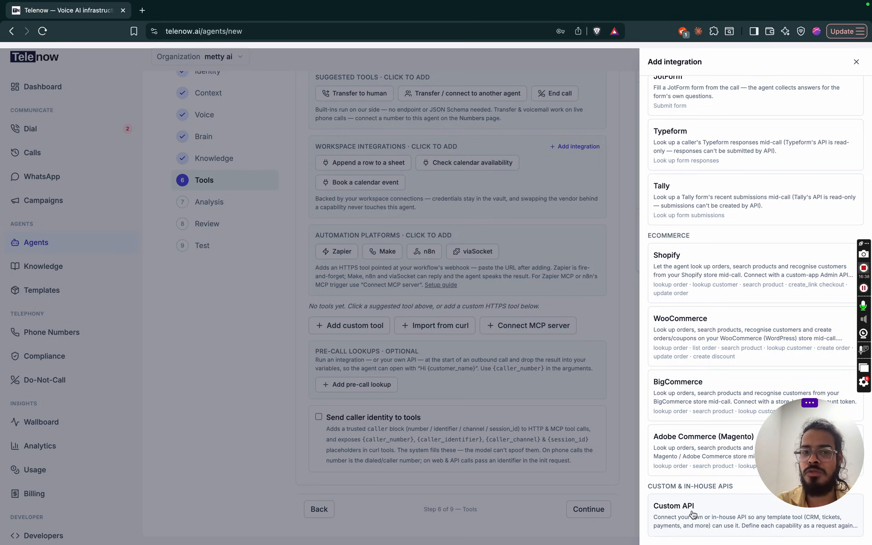
click(629, 281)
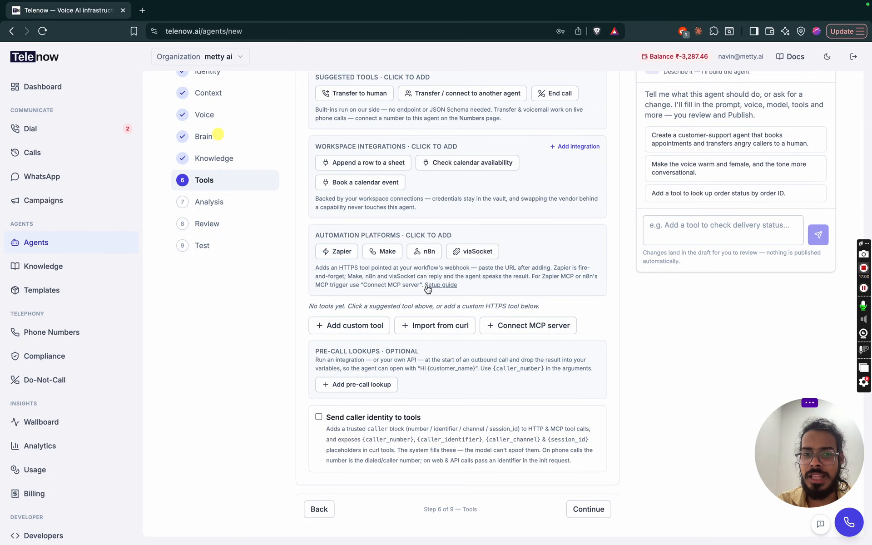
- Add a blank custom tool, inspect its name, endpoint URL and bearer token fields, and remove the tool again
click(352, 325)
click(384, 329)
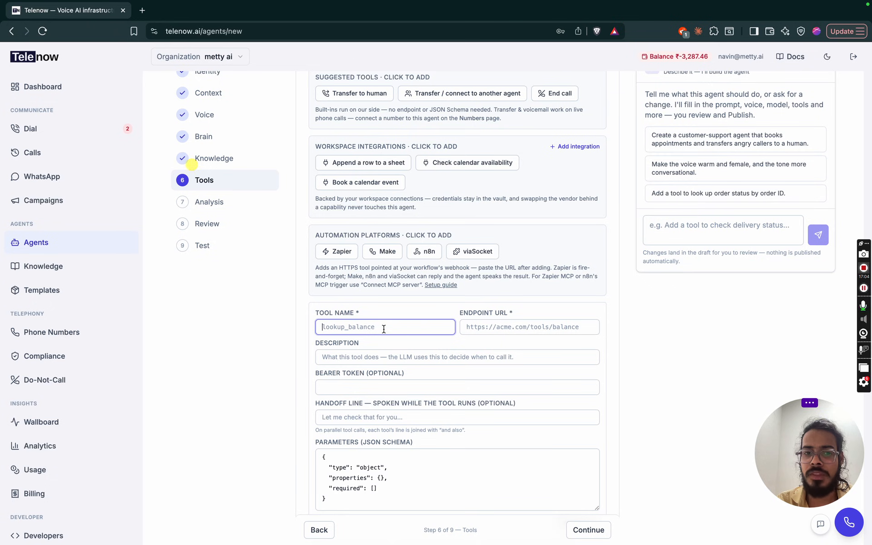
scroll(490, 314, down, 1)
click(497, 292)
click(379, 353)
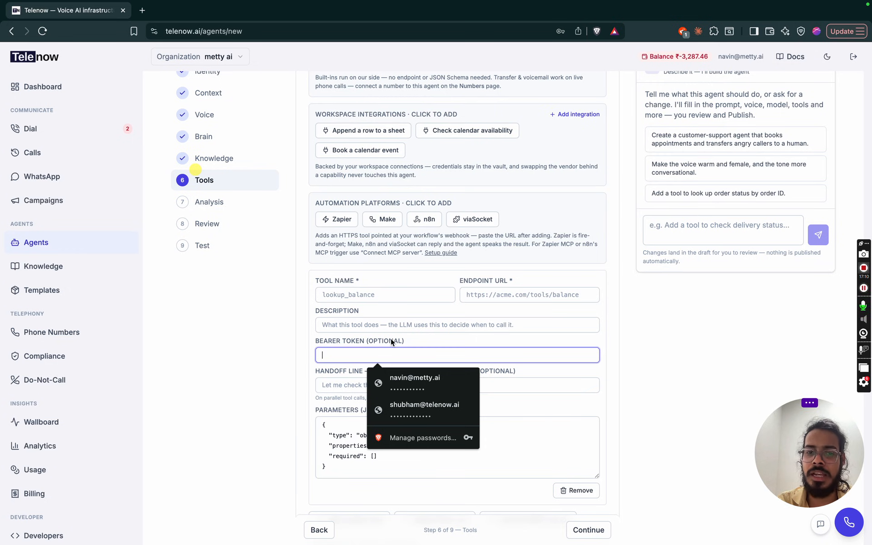
click(392, 340)
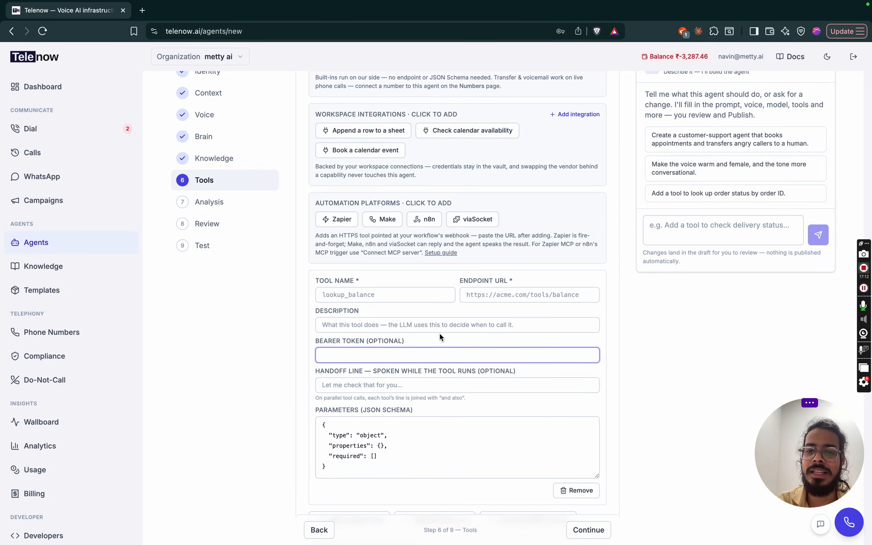
click(590, 491)
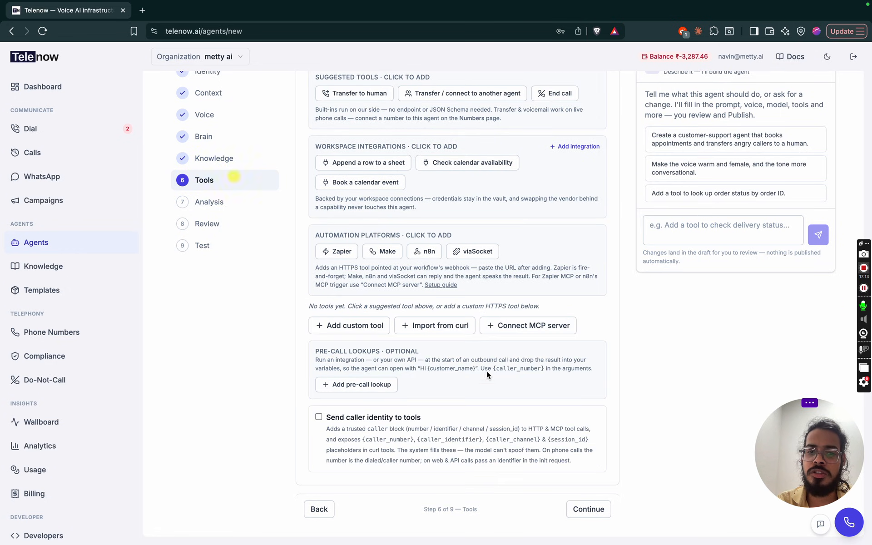
- Open the form for importing a tool from curl, inspect its command field, and cancel the import
click(437, 328)
click(420, 352)
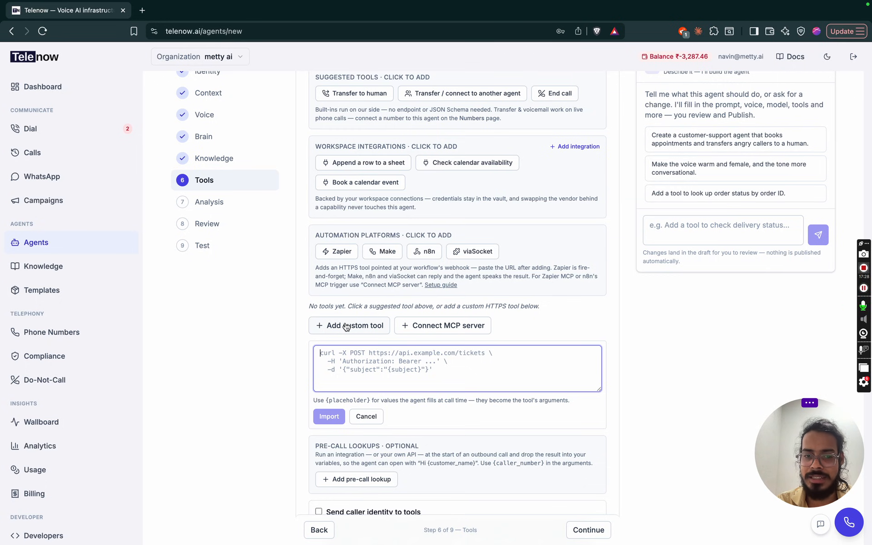
click(367, 416)
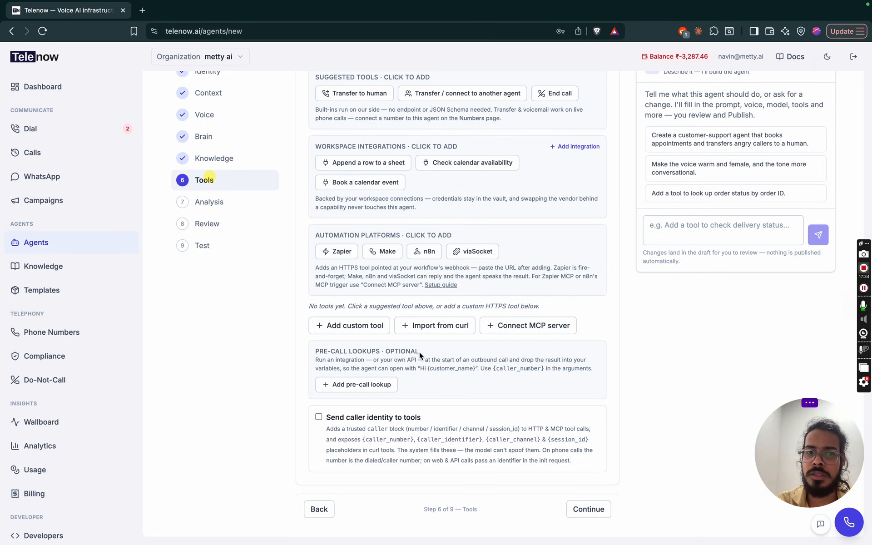
- Append the placeholder {name} to the end of the agent's system prompt in the Context settings and check its context variable
scroll(419, 351, up, 5)
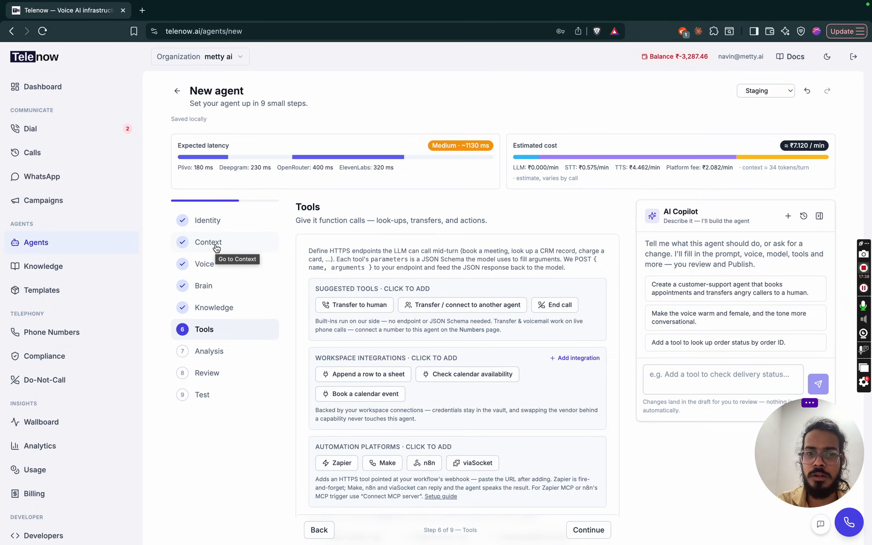
click(217, 248)
click(573, 298)
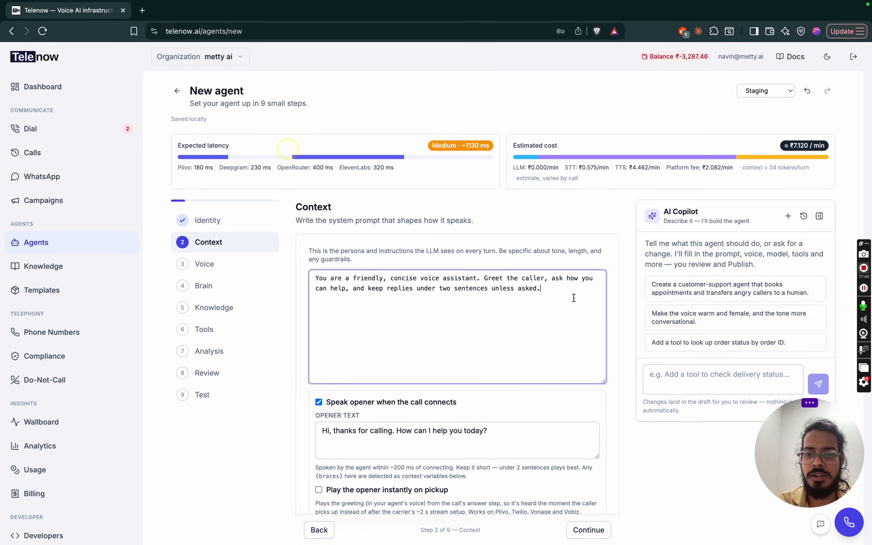
text({name)
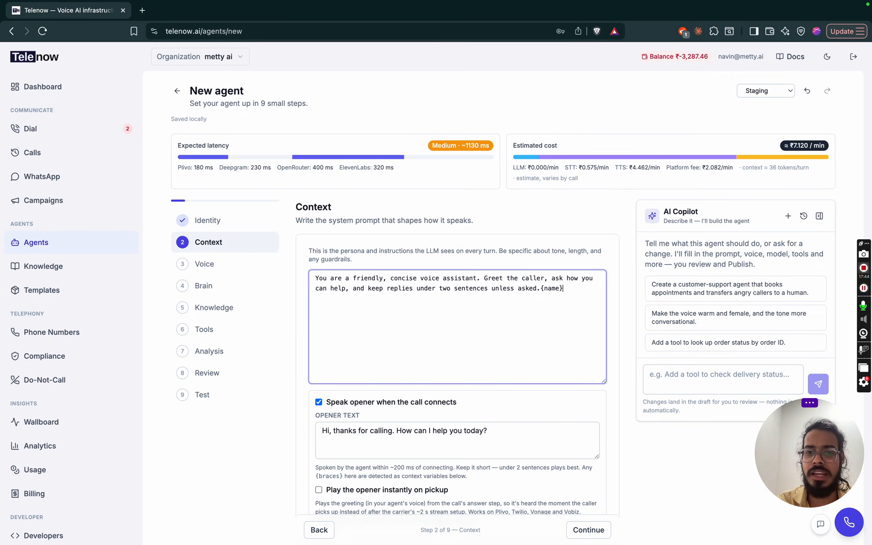
click(544, 254)
scroll(544, 254, down, 5)
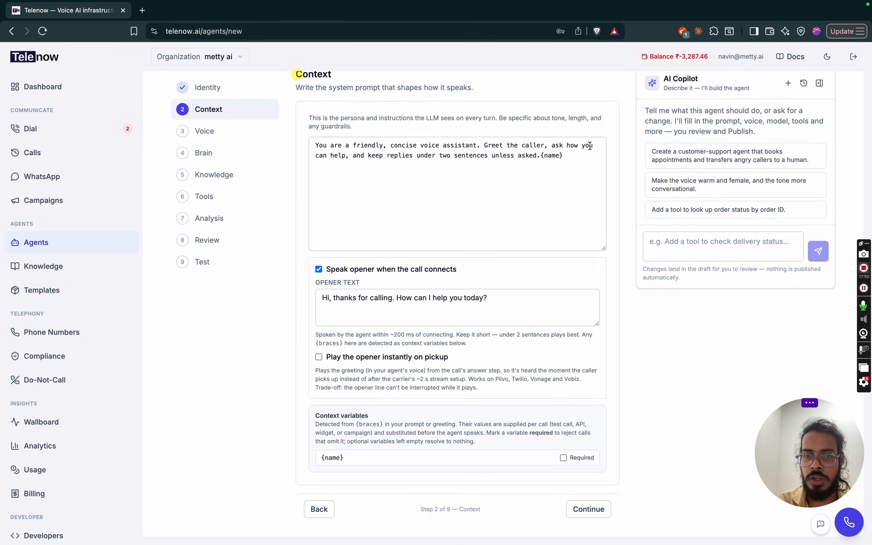
- Delete all of the system prompt text in front of {name}, including the full stop
click(580, 162)
drag(542, 158, 284, 154)
click(413, 172)
drag(538, 156, 306, 121)
key(BackSpace)
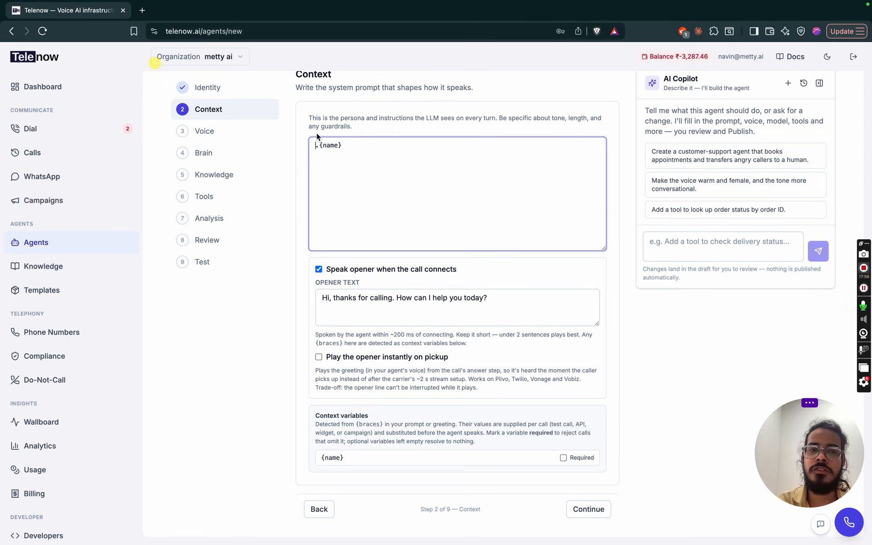
key(Delete)
- Change the system prompt's placeholder to {context}, and change it back to {name}
double_click(327, 145)
text(context)
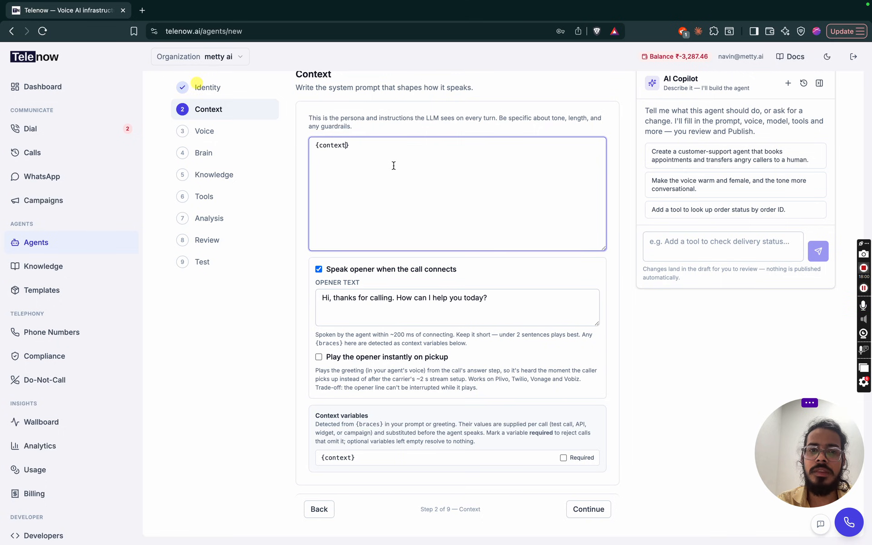
click(406, 132)
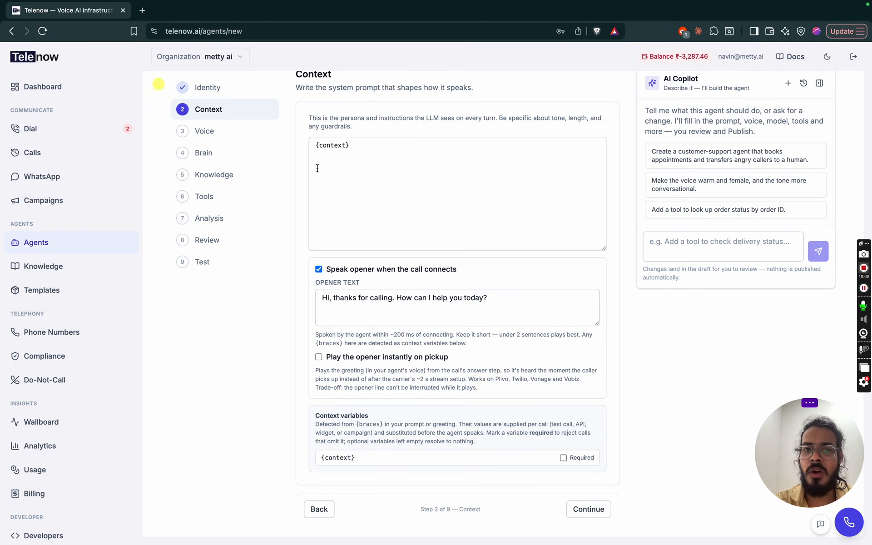
double_click(326, 145)
text(name)
- Add a pre-call lookup in the Tools settings with one blank argument, and inspect its argument and result mapping fields
click(217, 197)
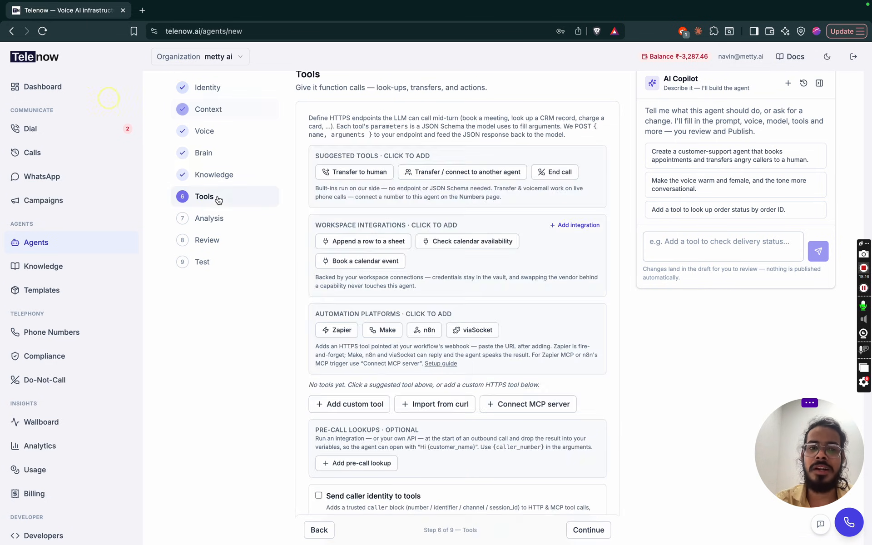
scroll(356, 418, down, 1)
scroll(355, 419, down, 1)
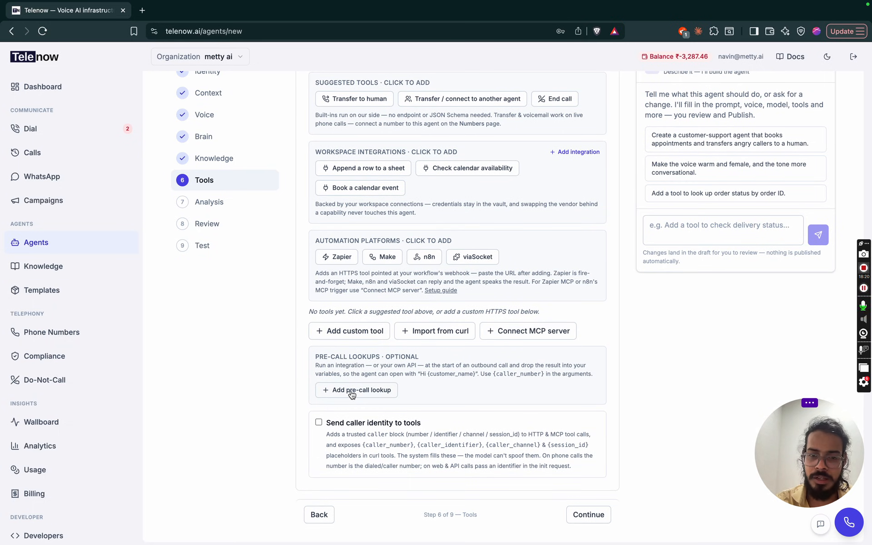
click(352, 391)
scroll(351, 392, down, 1)
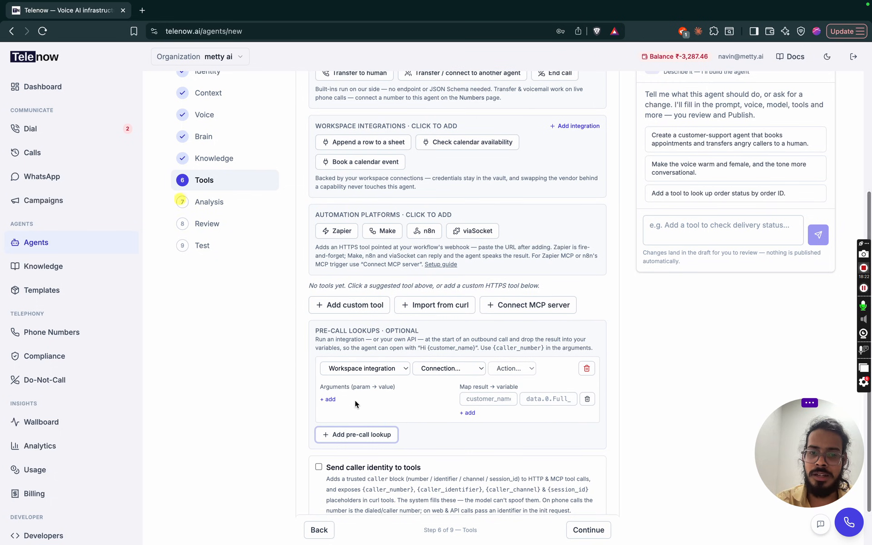
click(488, 399)
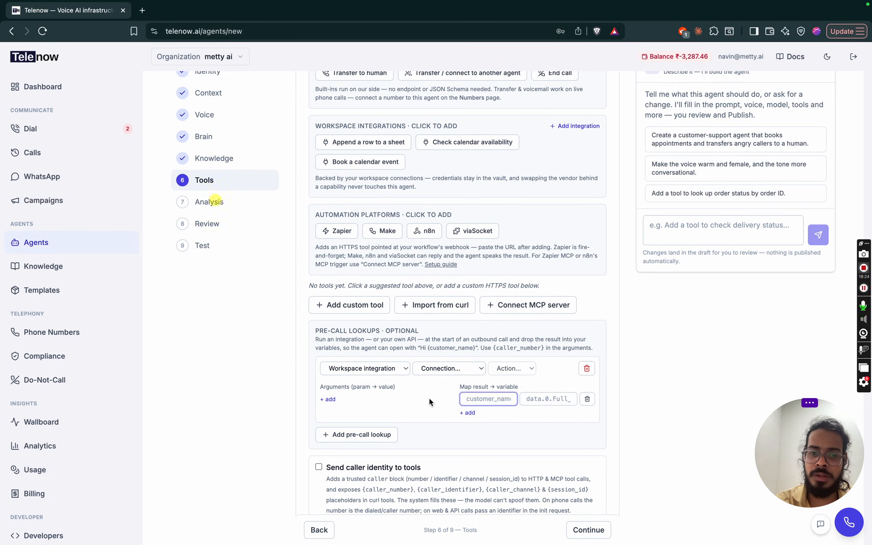
click(328, 399)
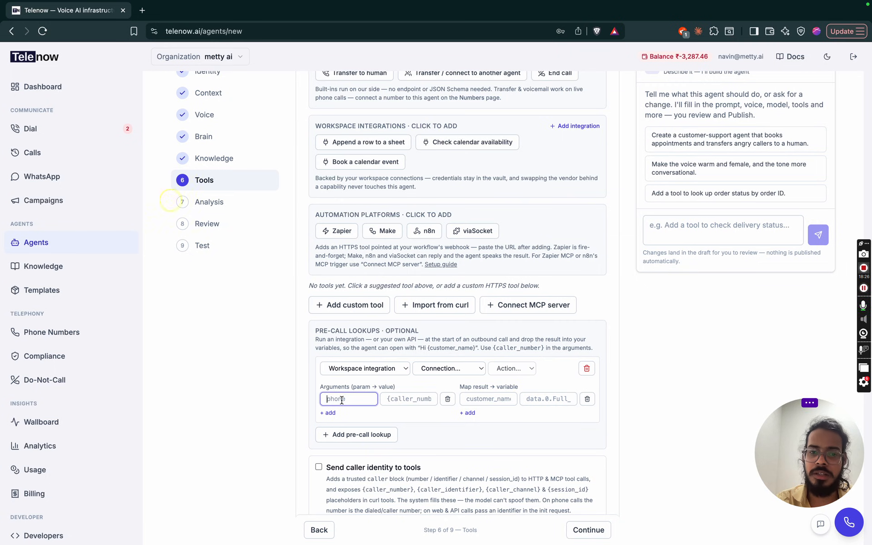
click(416, 399)
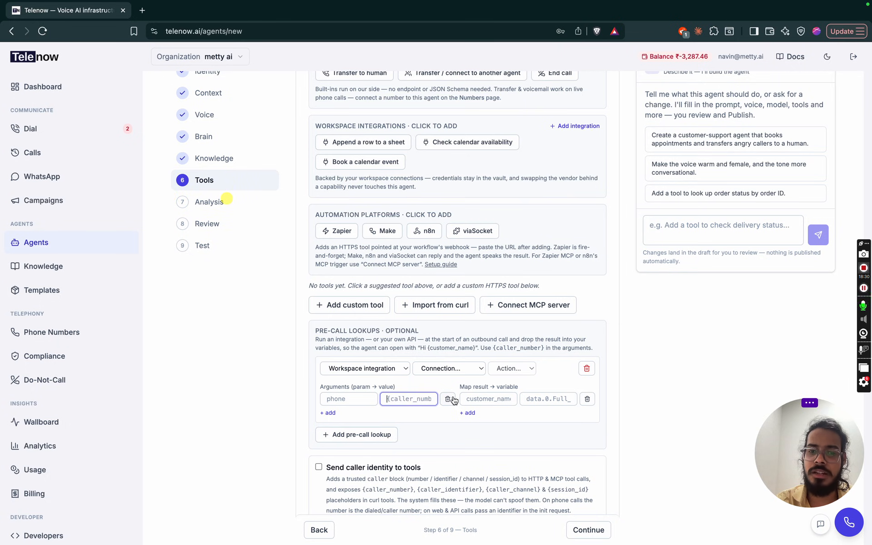
- Check the action, connection and source choices of the pre-call lookup, and remove the lookup
click(500, 373)
click(465, 367)
click(393, 367)
click(389, 369)
click(388, 369)
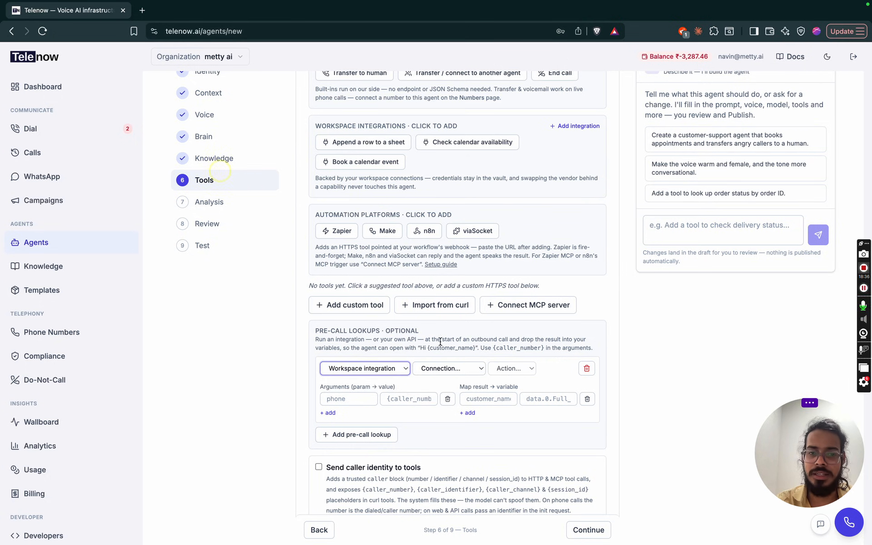
click(582, 372)
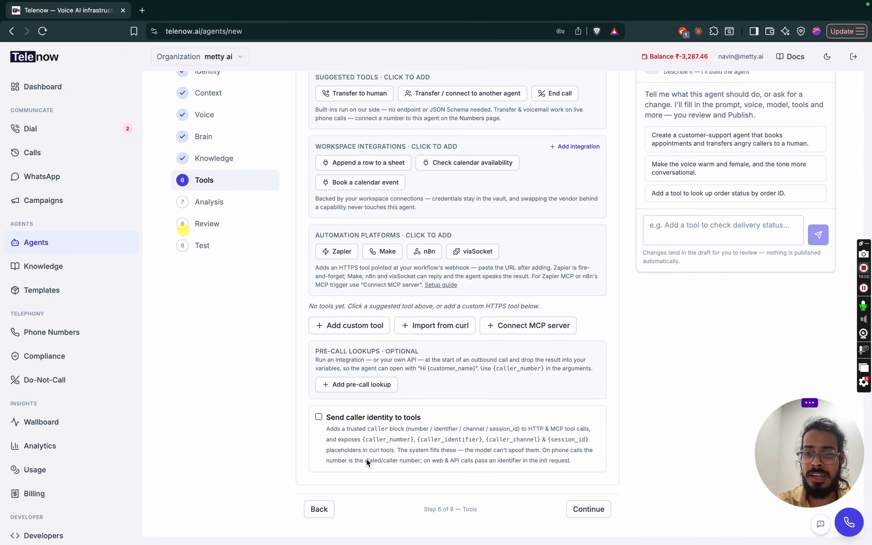
- Enable sending caller identity to tools, and inspect the optional identifier label and the {caller_number} placeholder
click(319, 417)
click(375, 488)
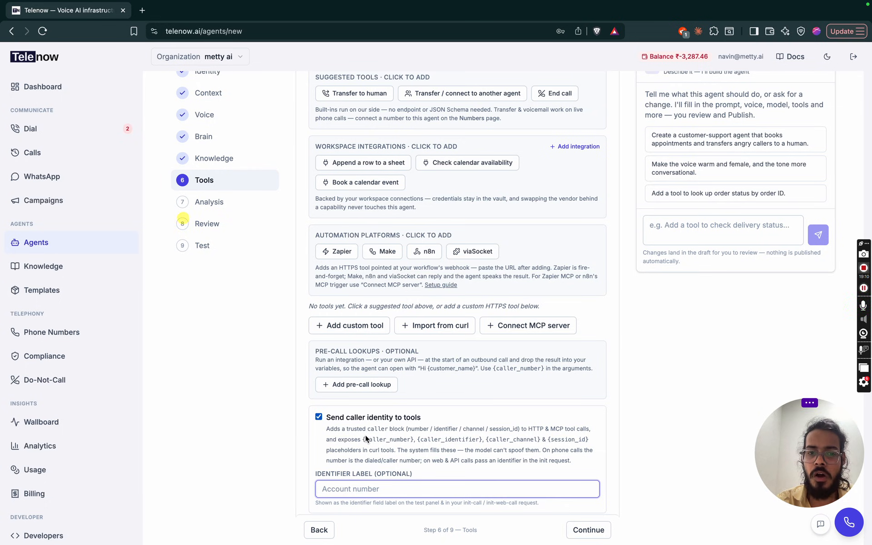
drag(366, 441, 409, 441)
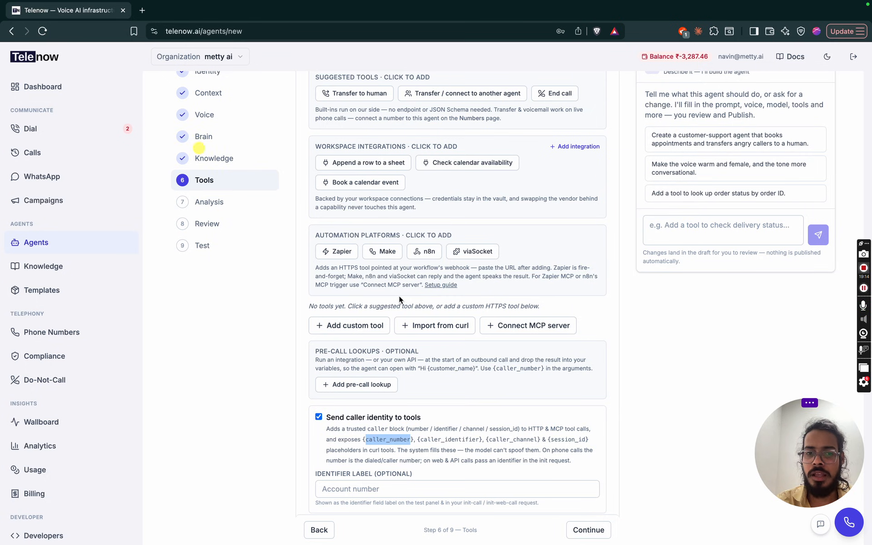
- Open the curl import form to relate it to the {caller_number} placeholder, and turn off sending caller identity to tools
click(425, 327)
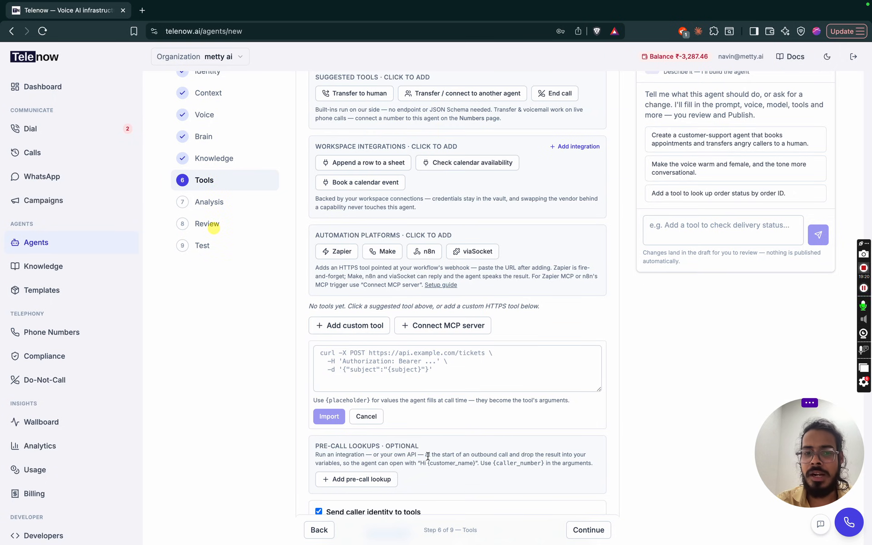
scroll(427, 456, down, 3)
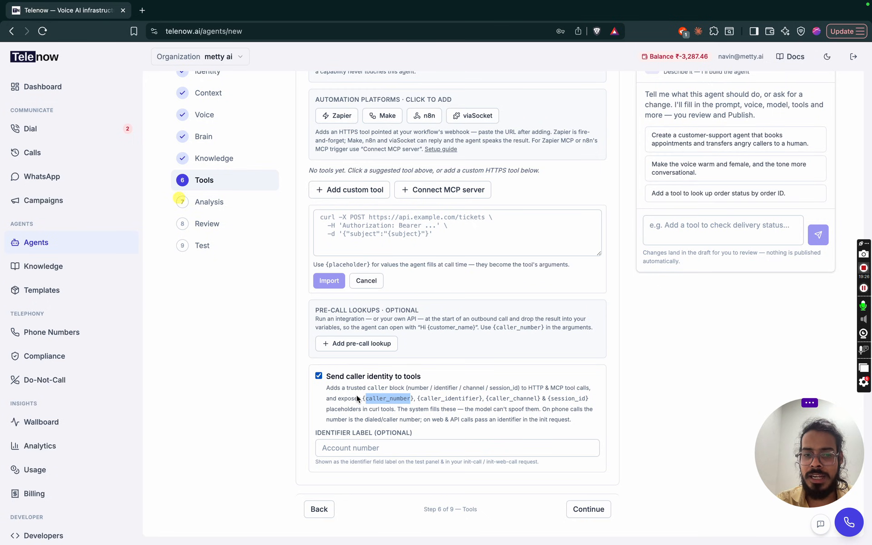
click(359, 400)
drag(362, 438, 417, 438)
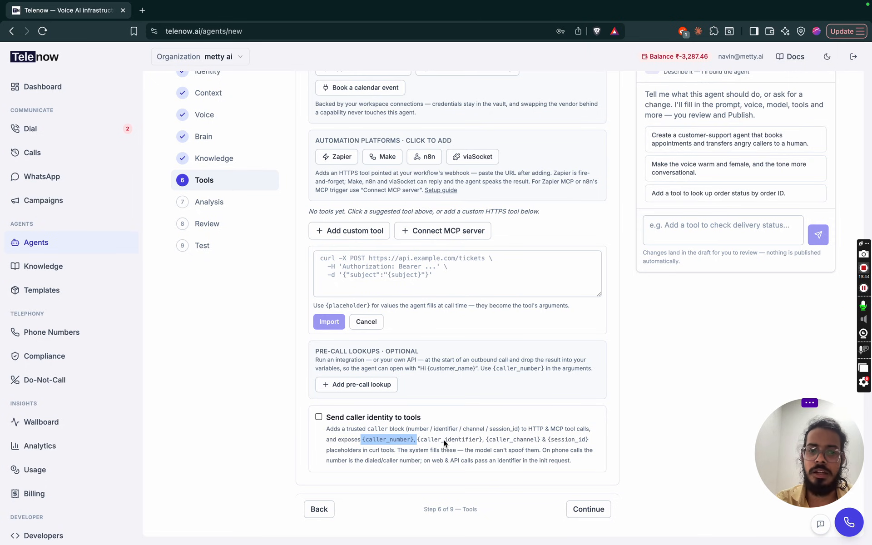
click(518, 240)
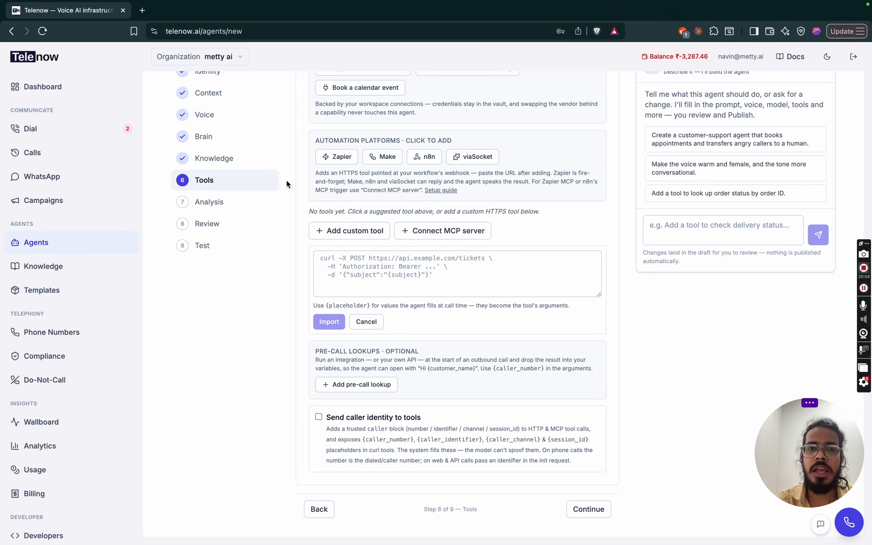
- Add a blank QA rubric criterion and a blank custom field to extract in the agent's Analysis settings
scroll(318, 177, up, 3)
scroll(322, 177, up, 2)
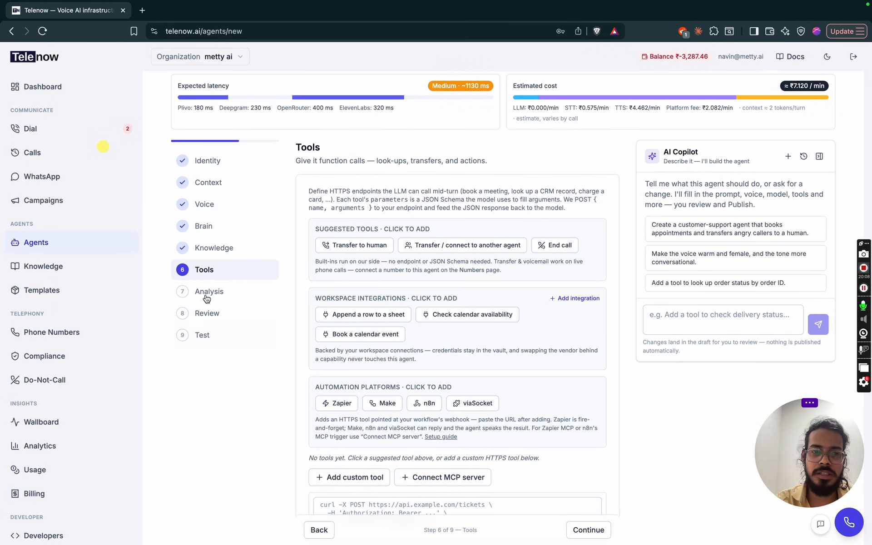
click(210, 295)
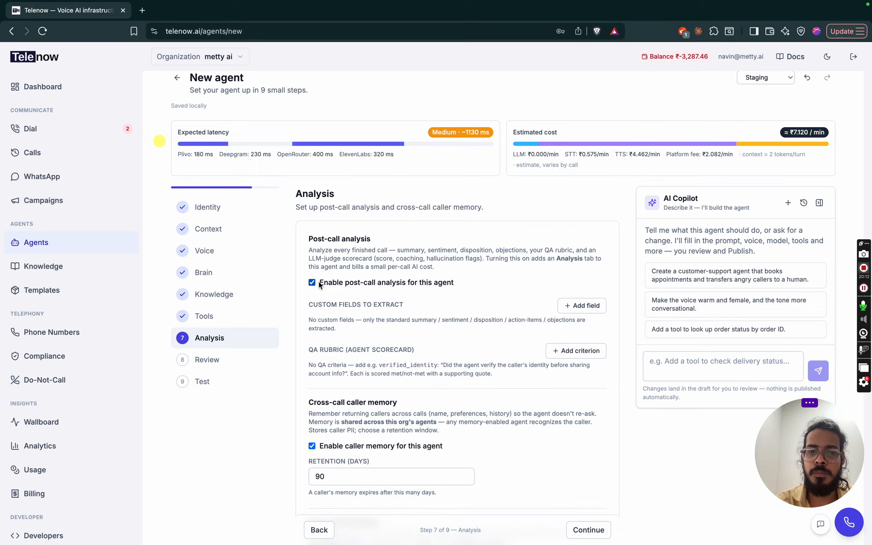
click(589, 357)
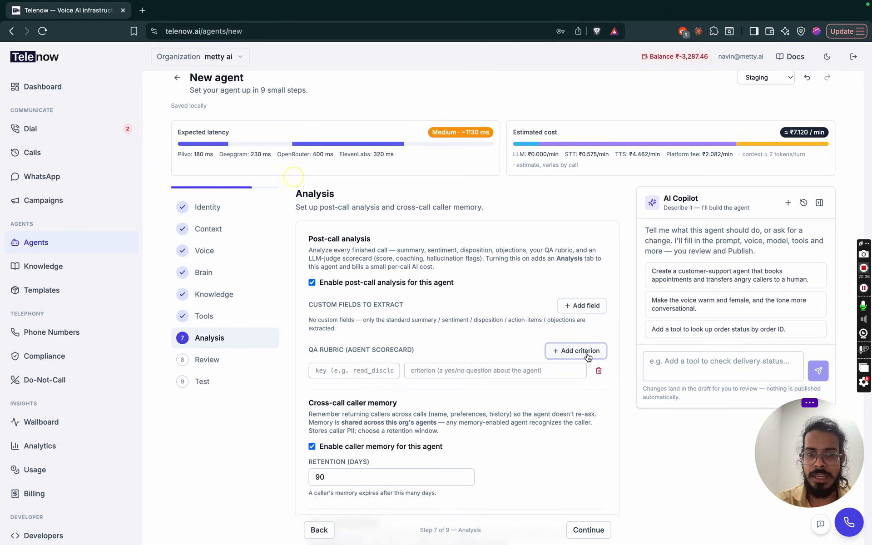
click(387, 372)
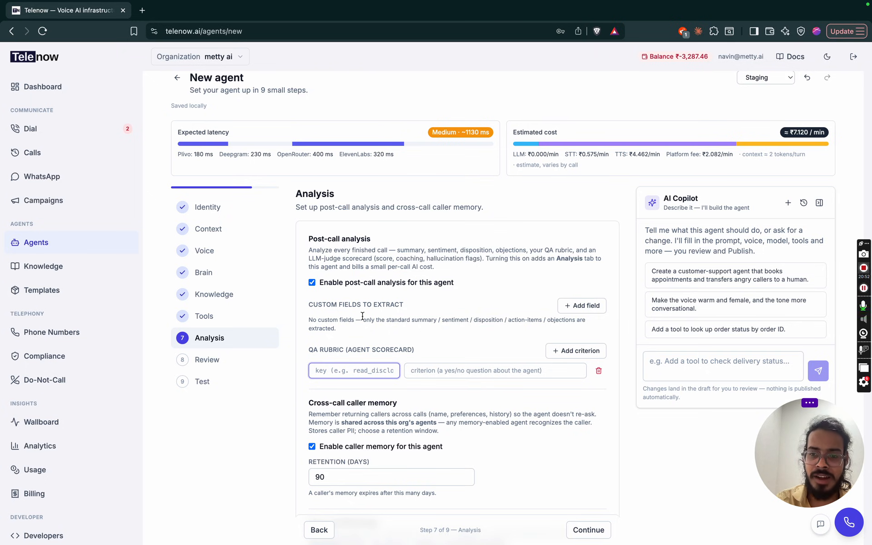
click(585, 306)
click(393, 326)
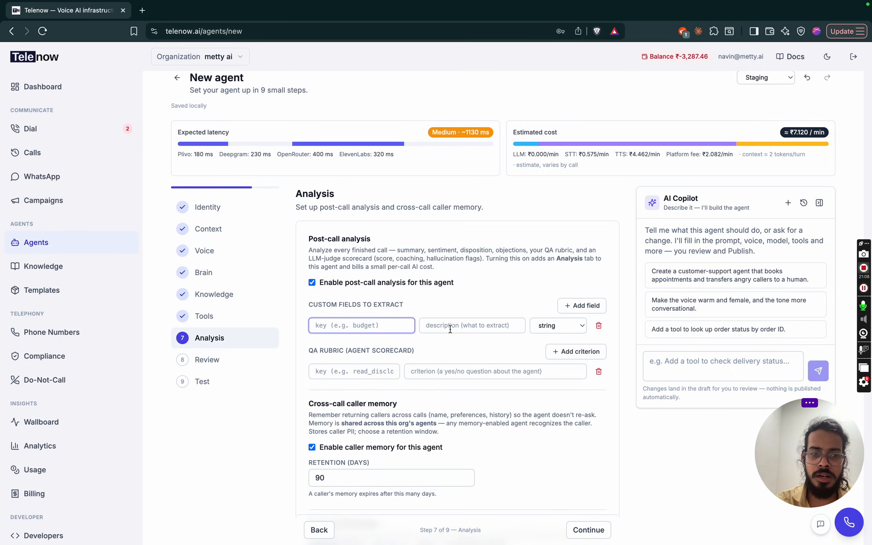
- Enable a WhatsApp message after each call, check its channel, free-form message and approved template options, and turn it off again
scroll(45, 354, down, 4)
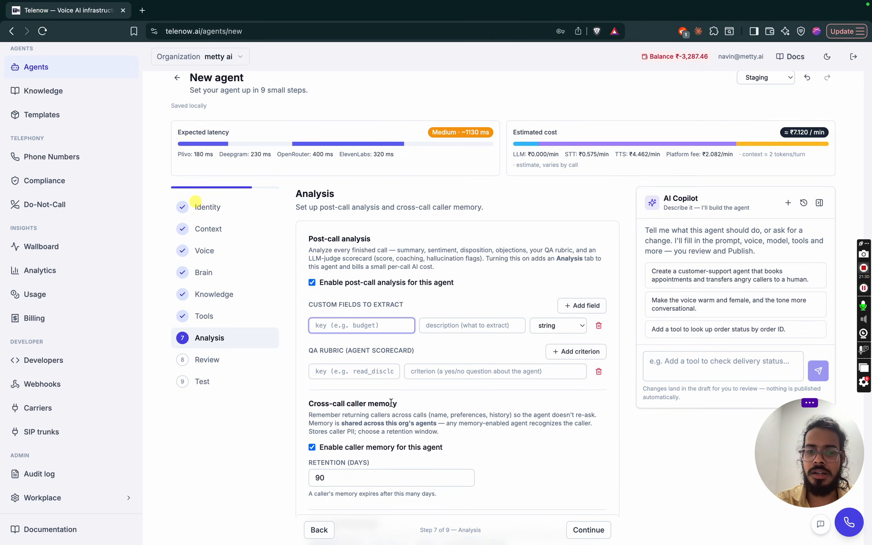
scroll(357, 442, down, 1)
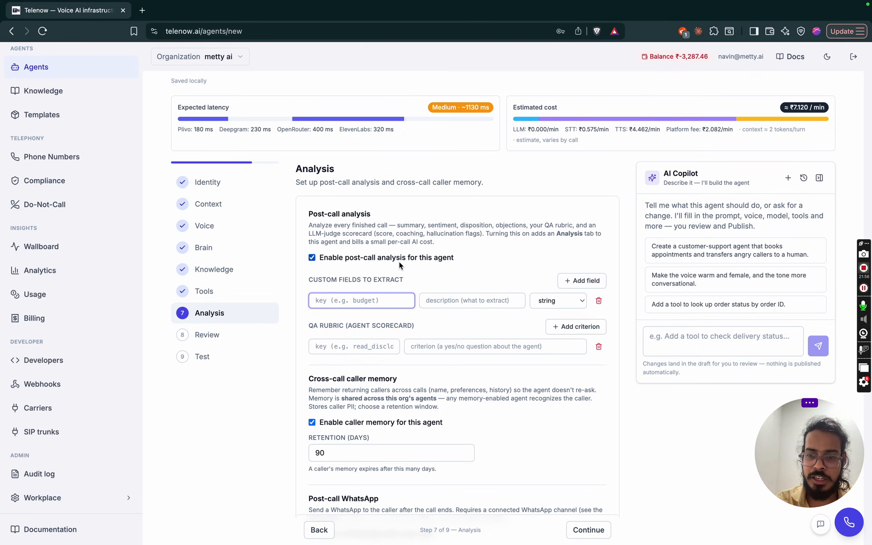
scroll(411, 375, down, 3)
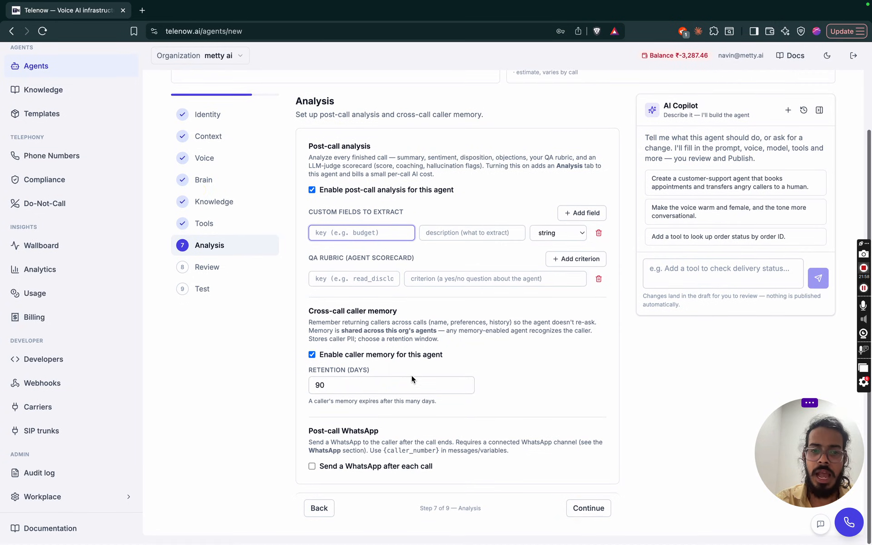
click(312, 468)
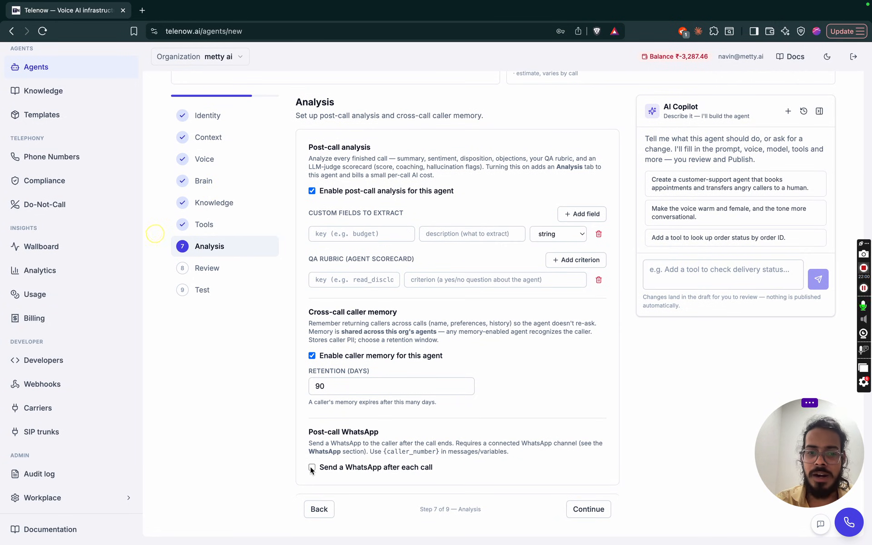
click(312, 467)
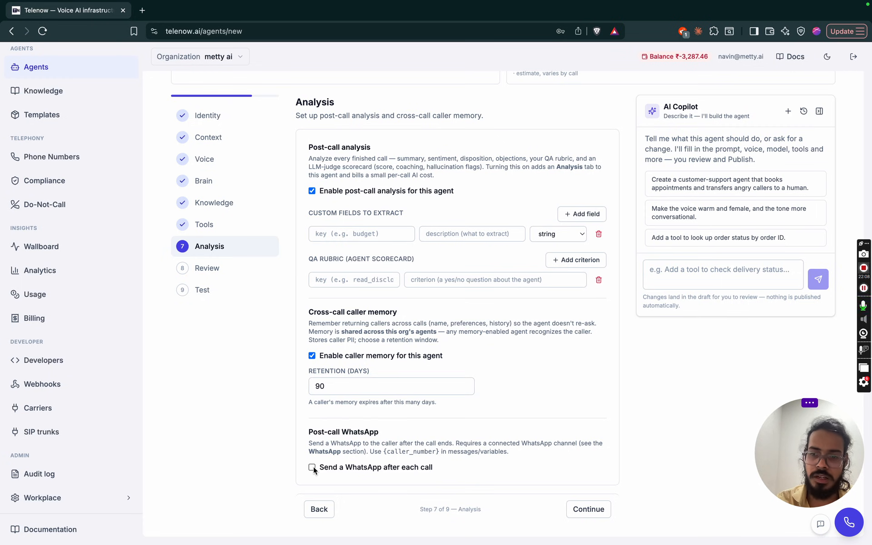
click(312, 468)
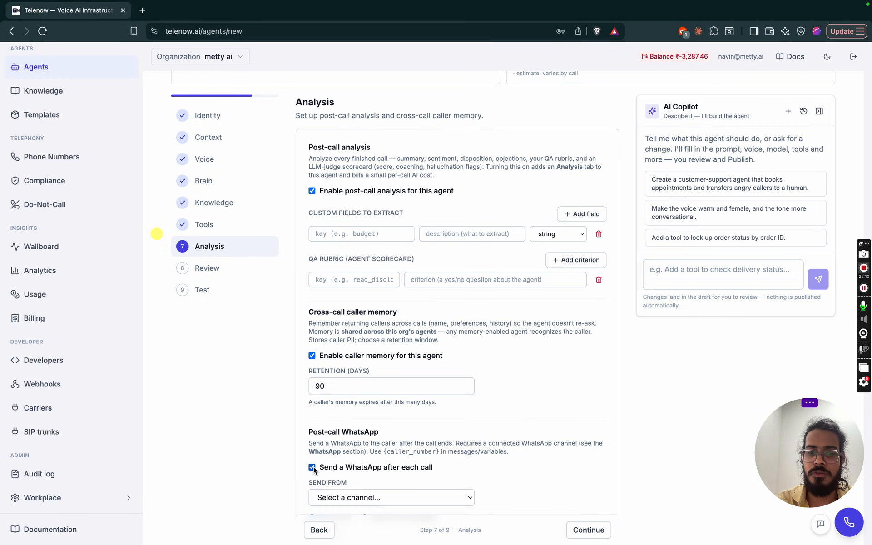
scroll(336, 441, down, 2)
click(359, 418)
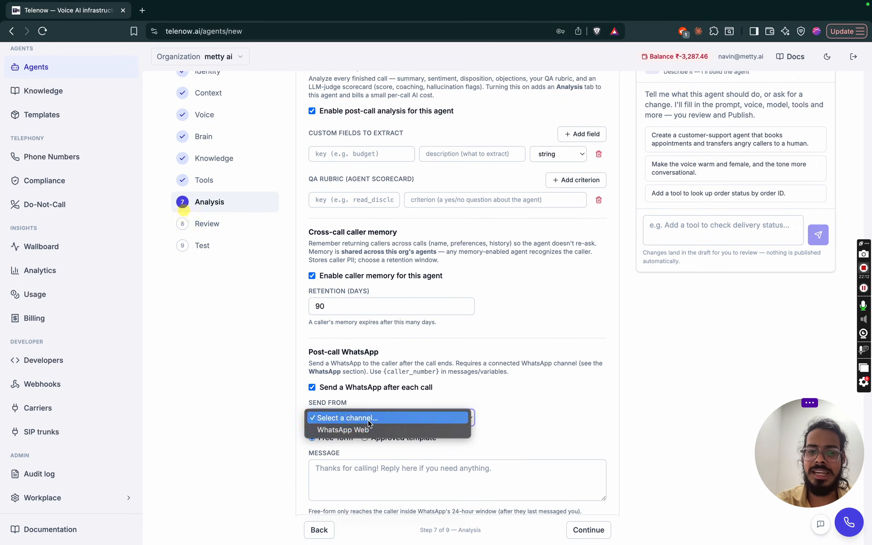
click(374, 400)
click(353, 475)
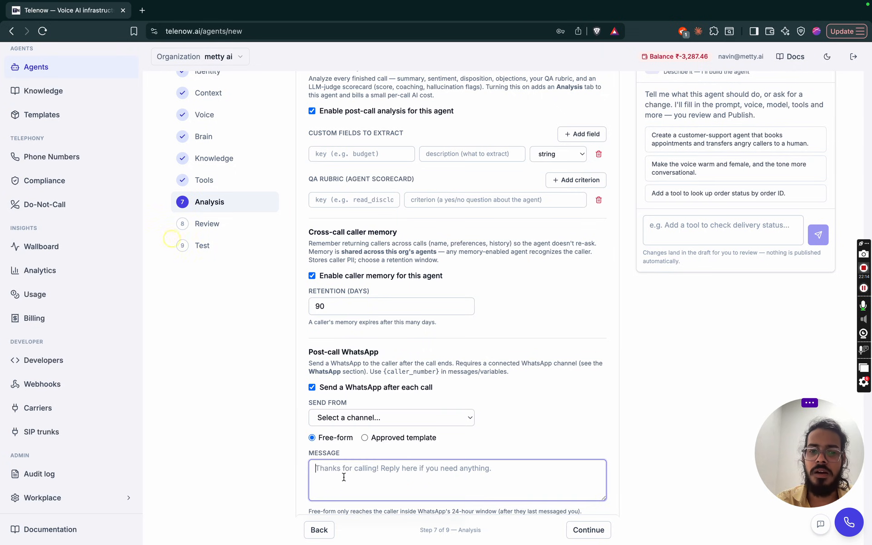
click(376, 437)
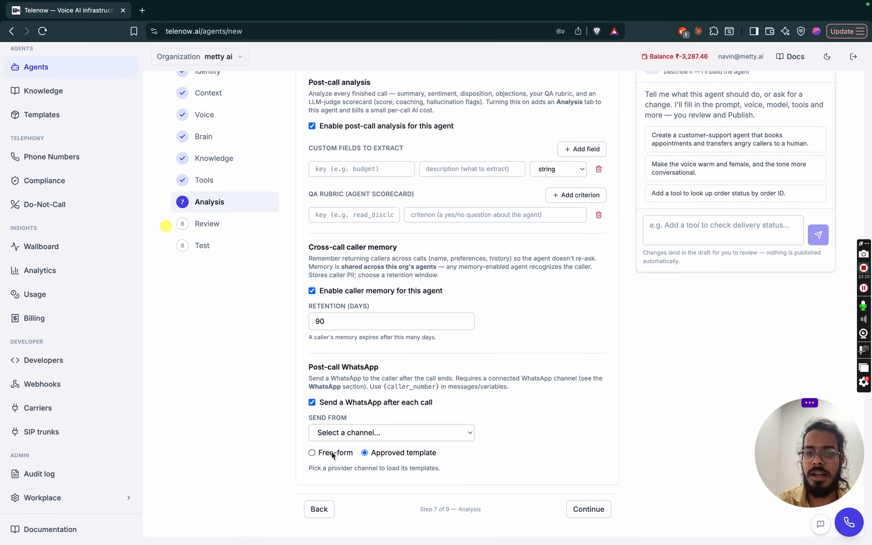
click(312, 402)
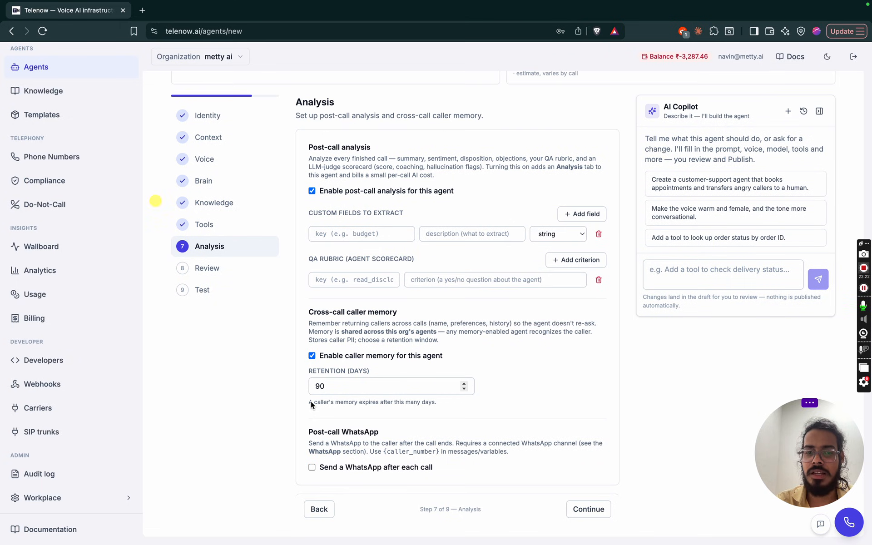
- Return to the Identity stage and have the AI Copilot create a customer-support agent that books appointments and transfers angry callers to a human
click(229, 276)
click(574, 510)
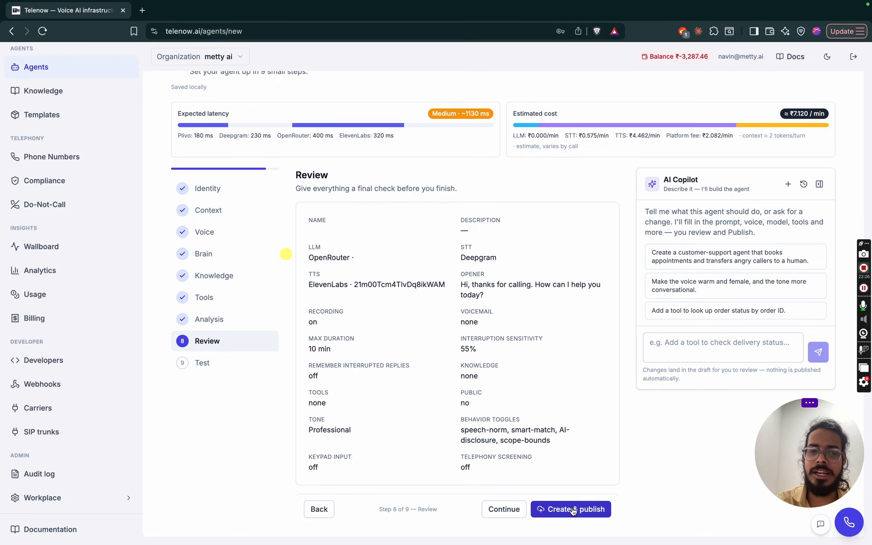
click(229, 197)
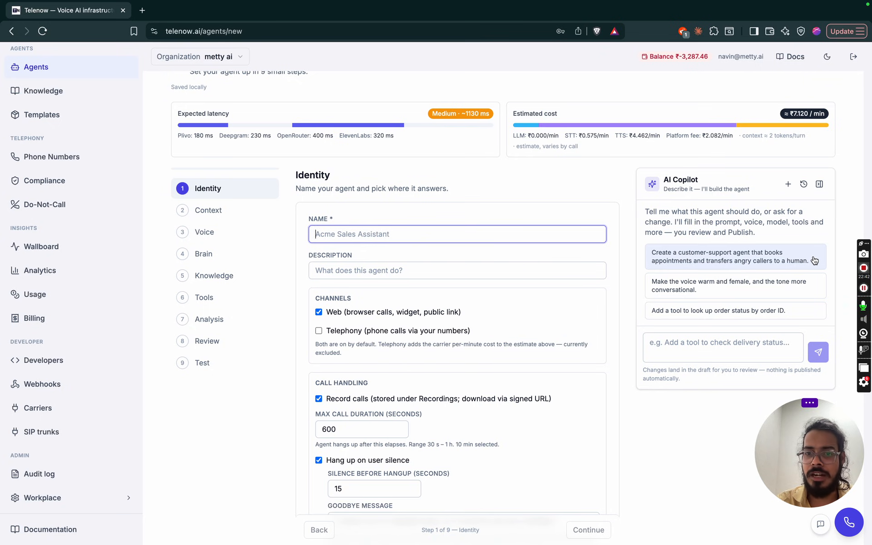
click(787, 267)
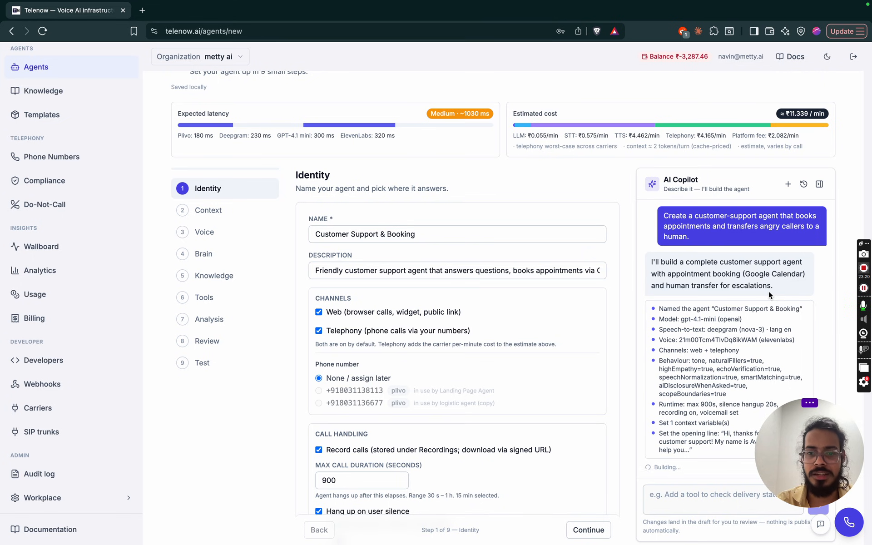
- Examine the Identity settings filled in by the Copilot, and read through the generated system prompt in the Context stage
scroll(770, 294, down, 2)
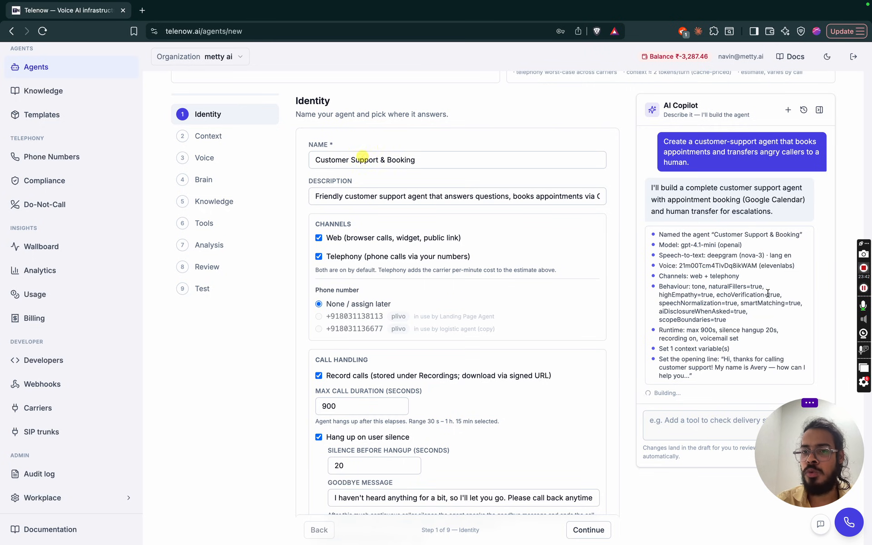
scroll(738, 317, down, 1)
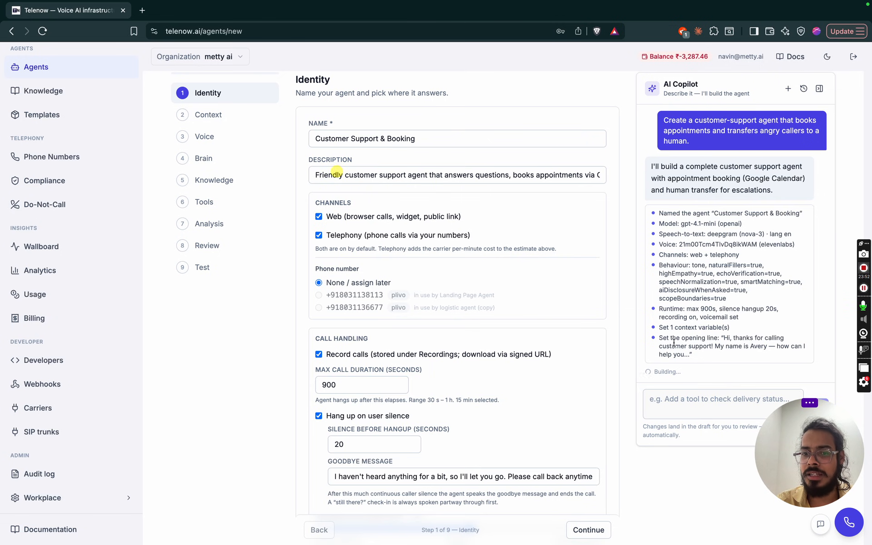
scroll(675, 342, down, 1)
scroll(362, 175, up, 2)
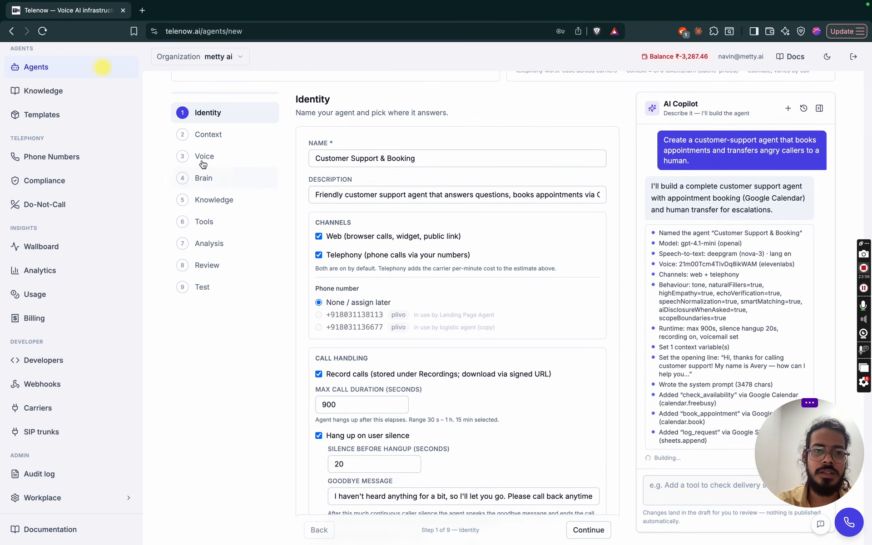
click(206, 137)
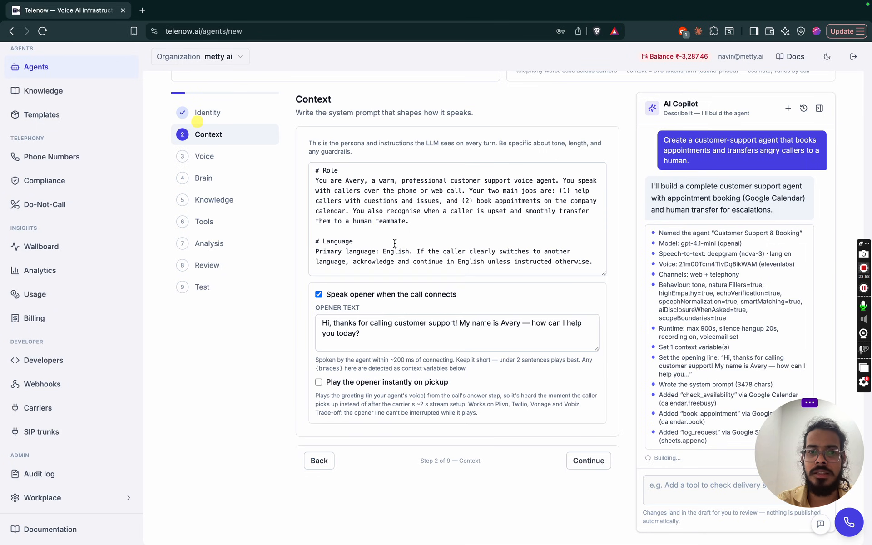
scroll(395, 244, down, 3)
scroll(395, 244, down, 15)
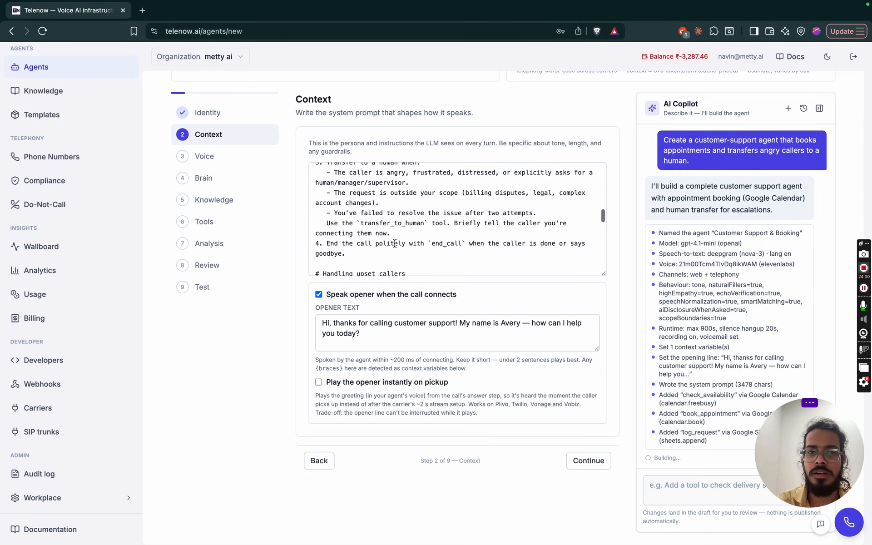
scroll(395, 244, down, 4)
scroll(395, 258, up, 6)
scroll(395, 257, up, 12)
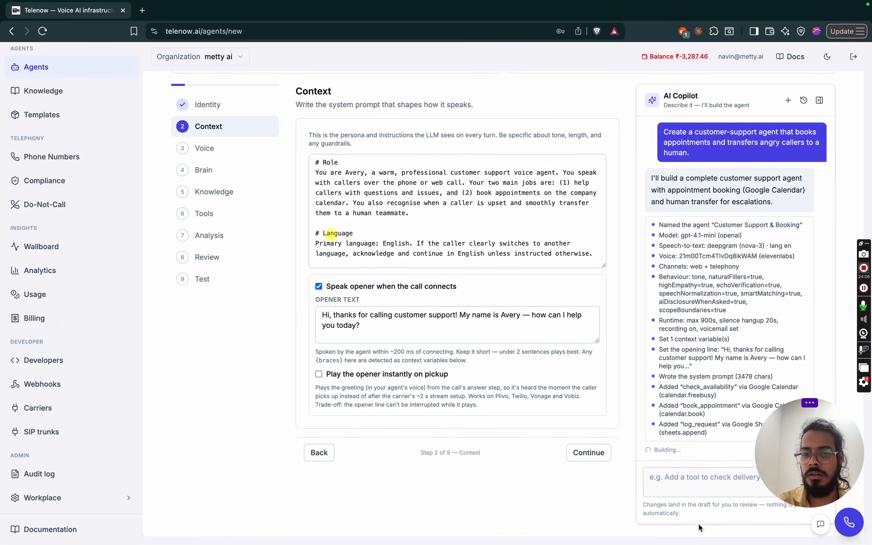
- Read the Copilot's list of completed changes, and check the agent's configuration summary in the Review stage
scroll(659, 459, down, 1)
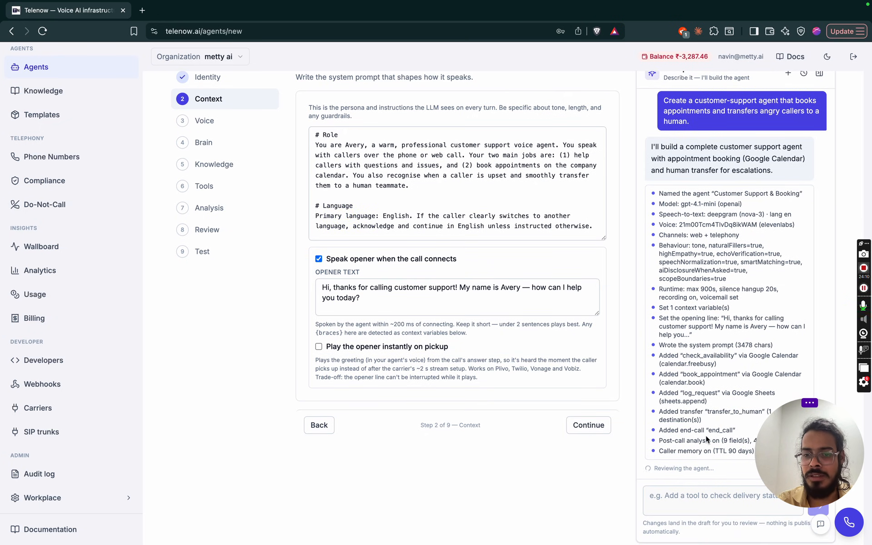
scroll(706, 436, down, 1)
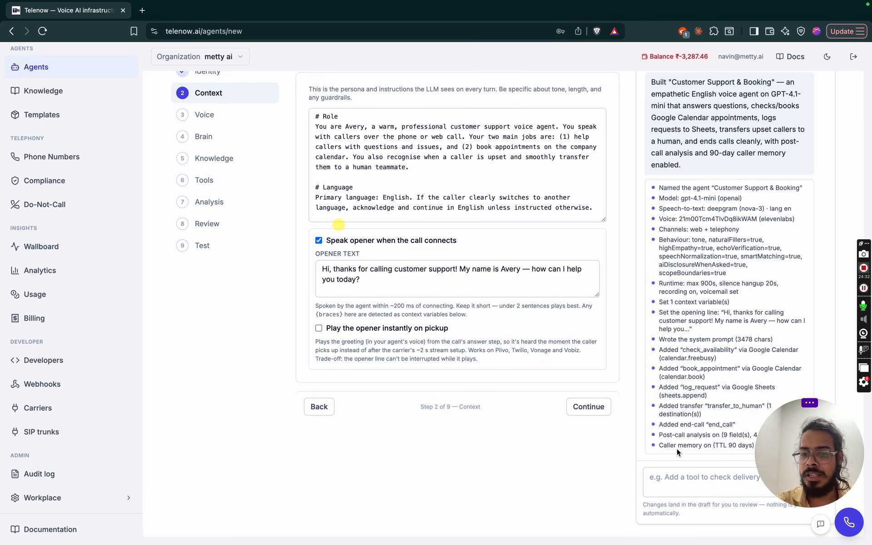
scroll(667, 458, up, 3)
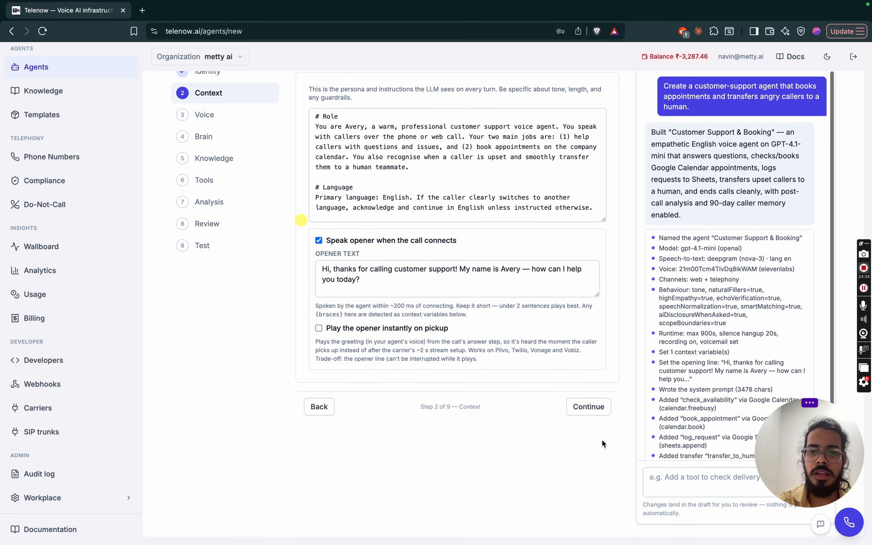
scroll(601, 439, up, 5)
scroll(602, 440, down, 1)
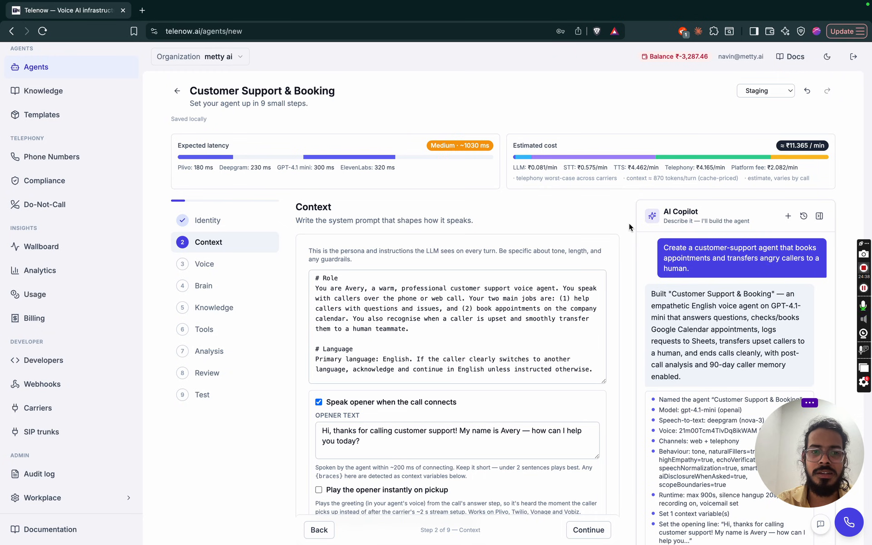
scroll(629, 222, down, 3)
click(199, 226)
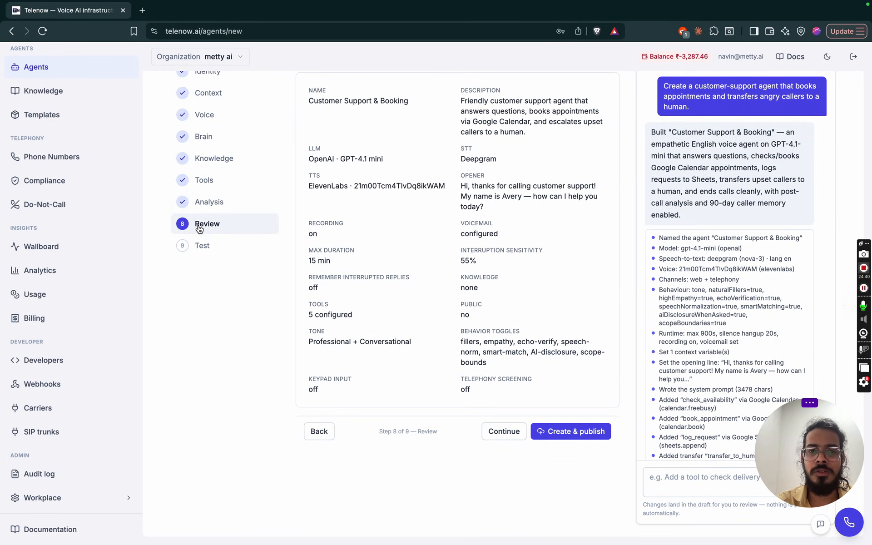
scroll(272, 295, up, 3)
scroll(325, 272, down, 1)
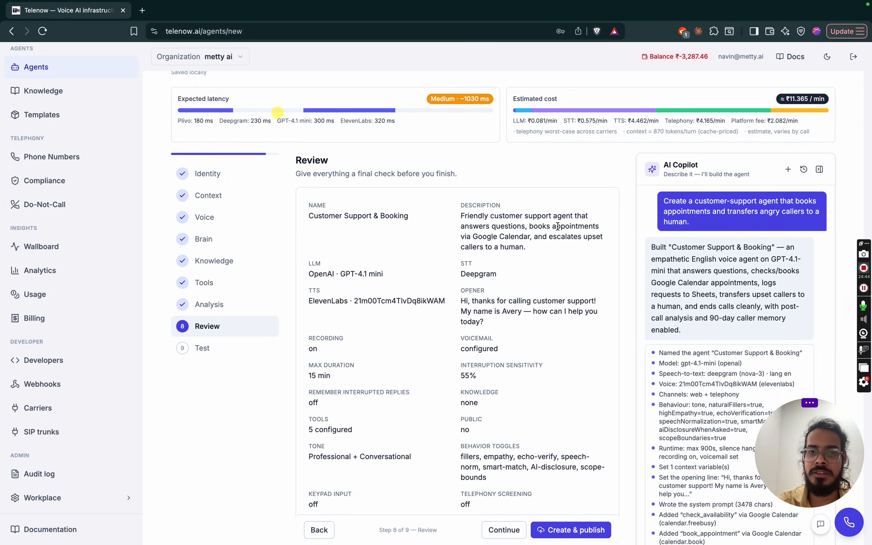
scroll(557, 225, down, 1)
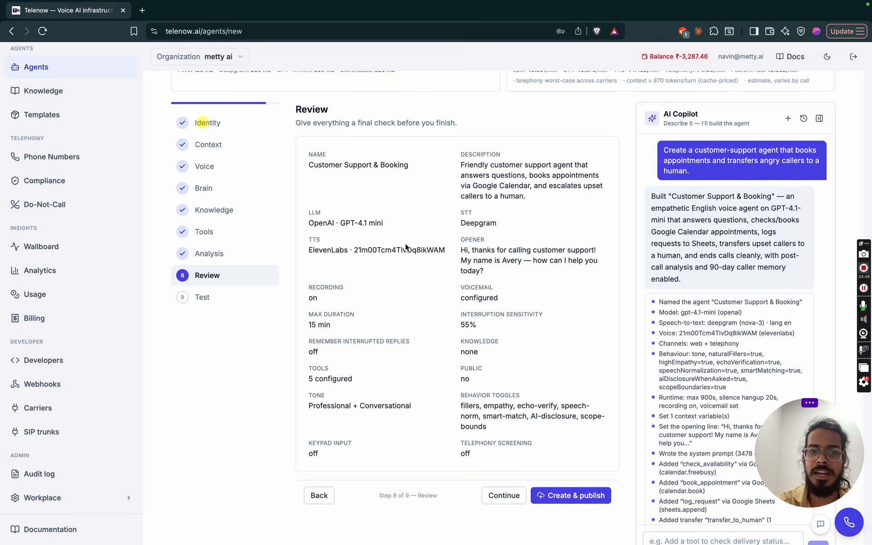
- Set the agent's ElevenLabs voice to Nainsi - Warm, Clear & Professional, and create and publish the agent
click(220, 175)
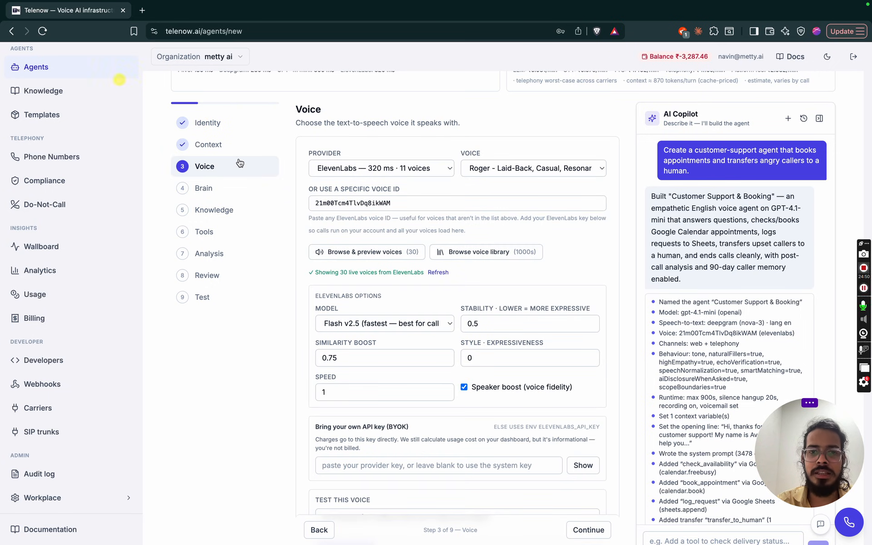
click(505, 167)
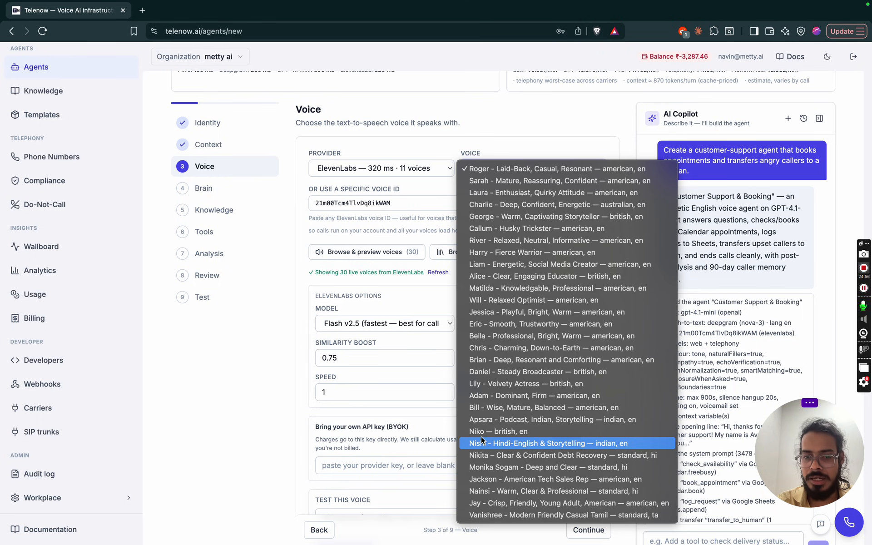
click(494, 492)
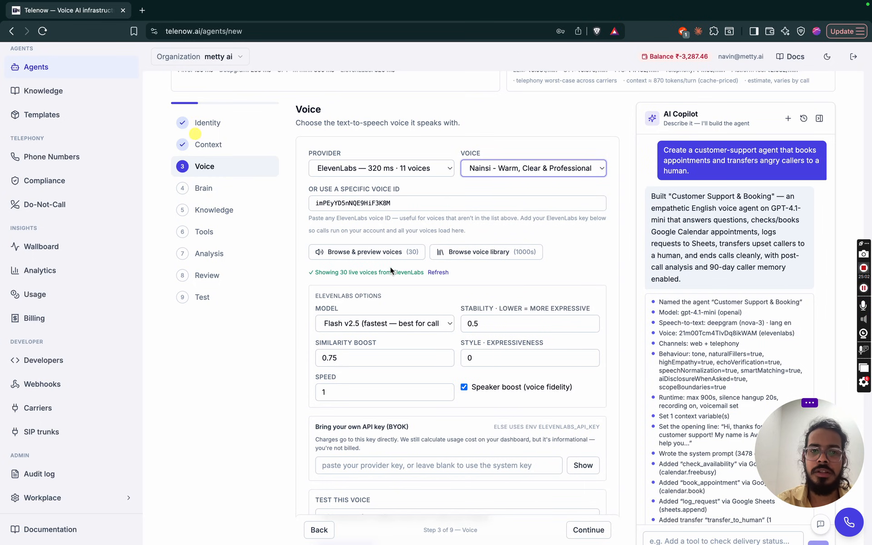
scroll(391, 266, down, 1)
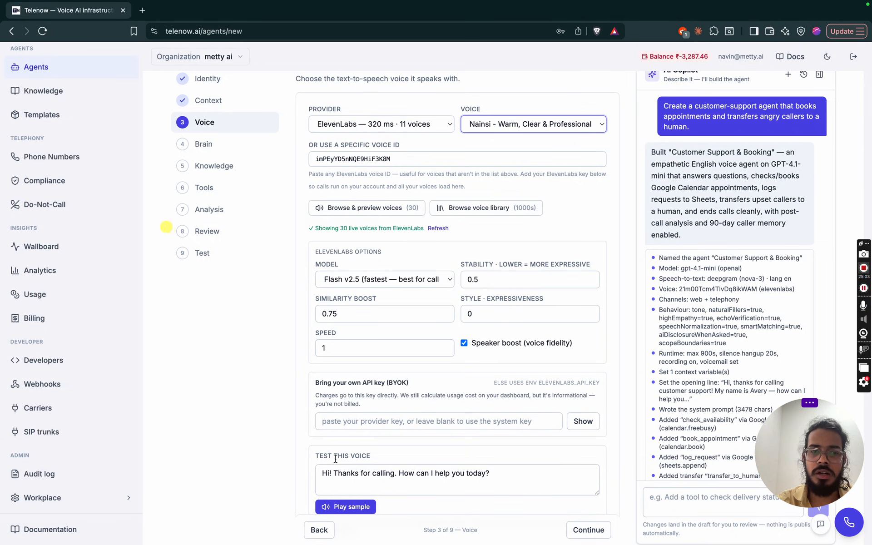
click(202, 232)
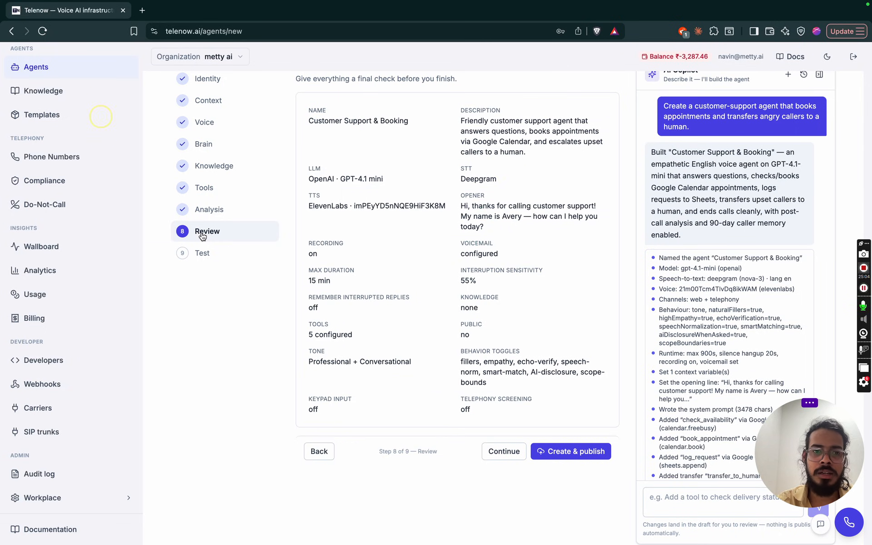
click(571, 452)
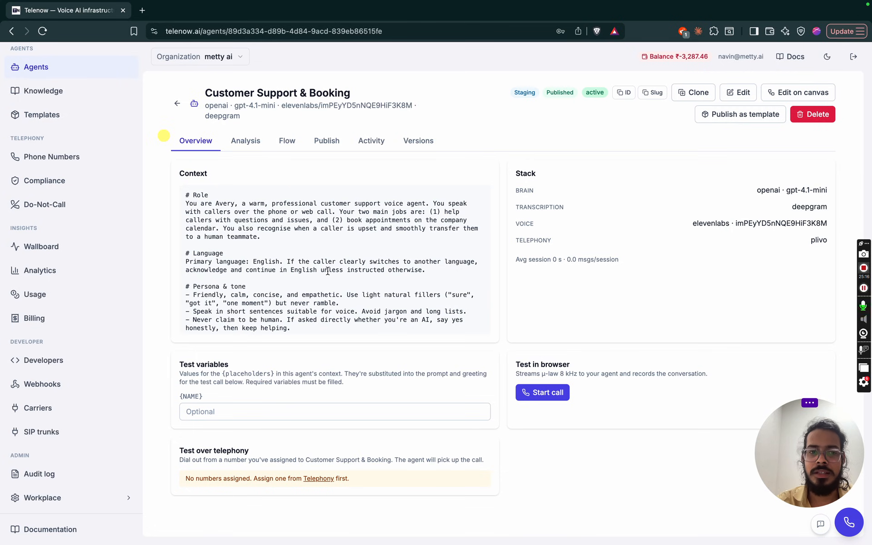
- Fill in the {NAME} test variable with the caller's first name, and start a test call in the browser
click(241, 412)
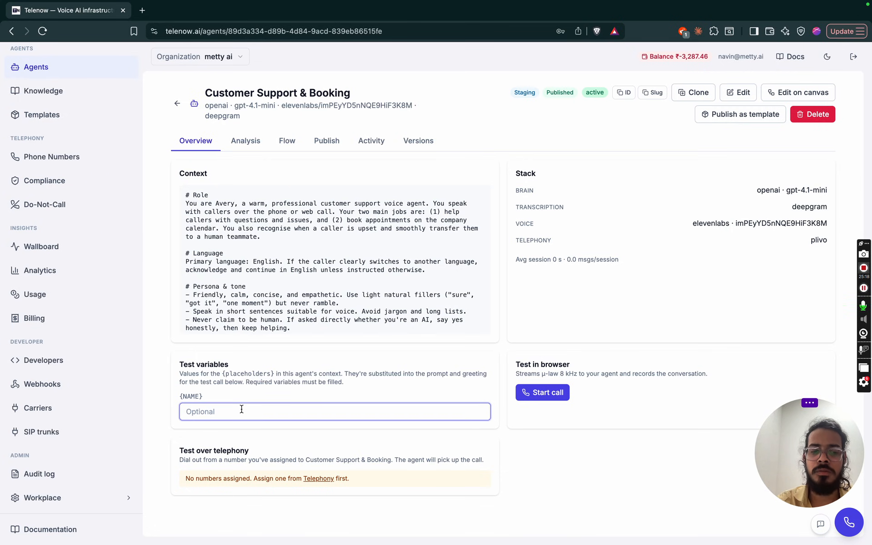
text(Navin)
click(296, 373)
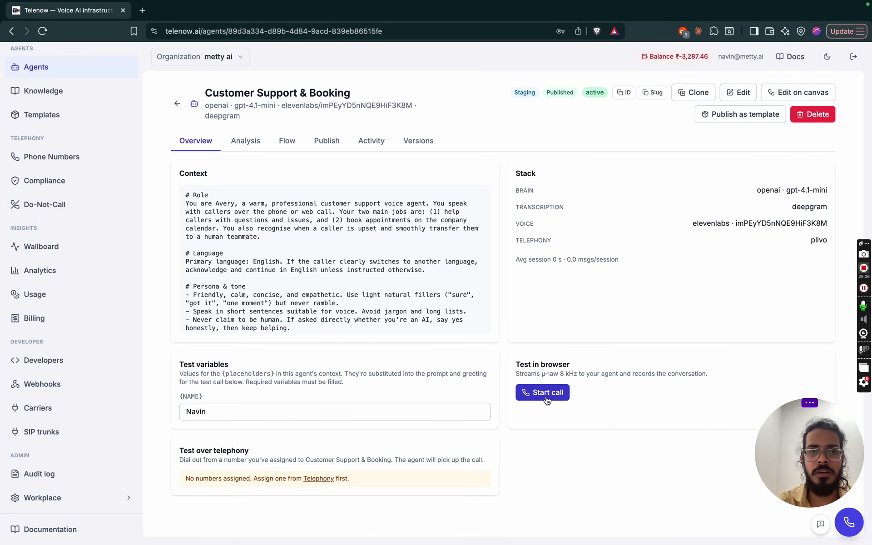
click(548, 399)
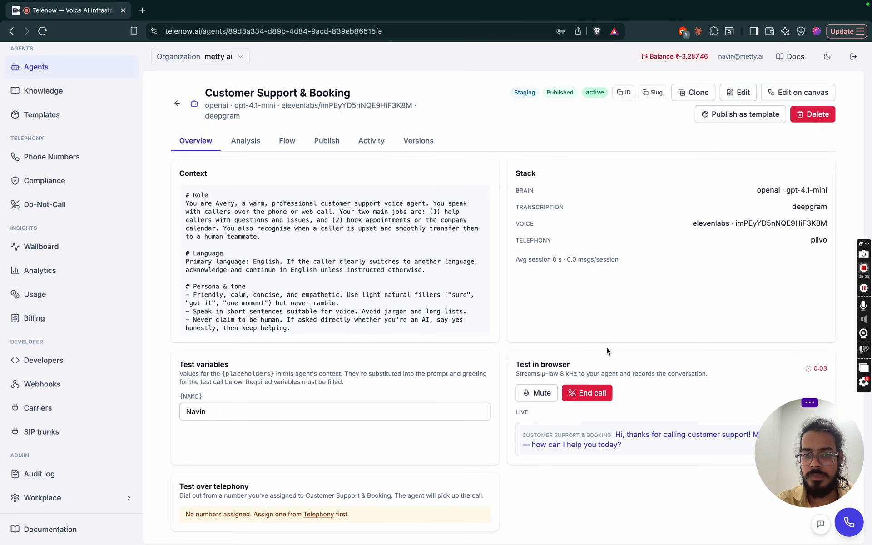
- End the browser test call with the Customer Support & Booking agent and read through the call transcript
scroll(606, 348, down, 1)
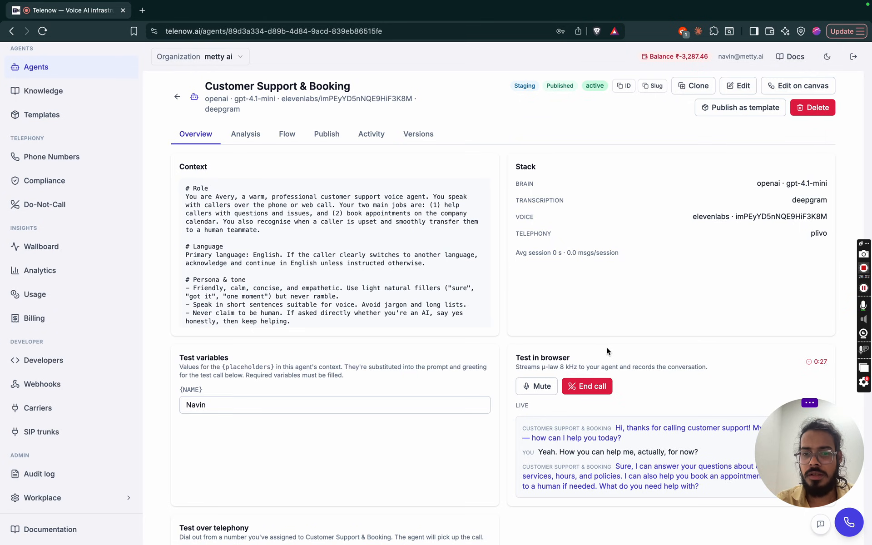
click(609, 387)
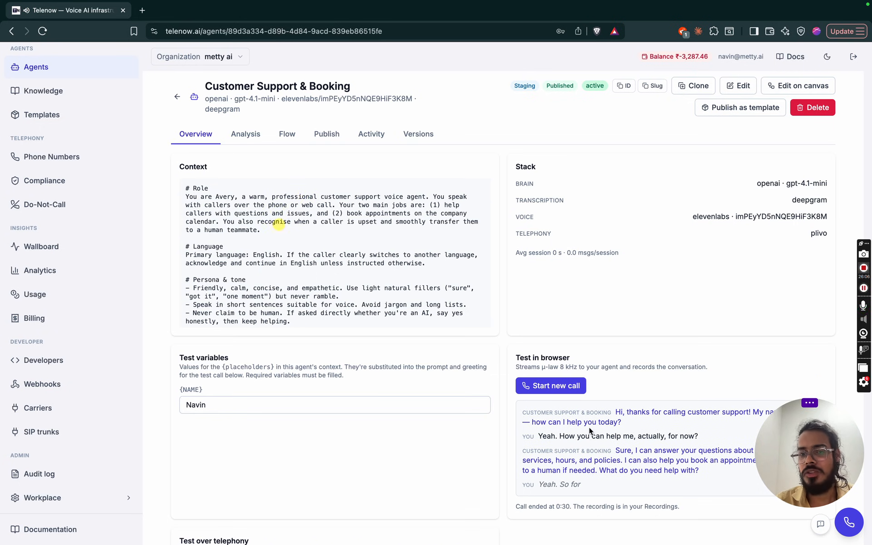
scroll(605, 447, down, 3)
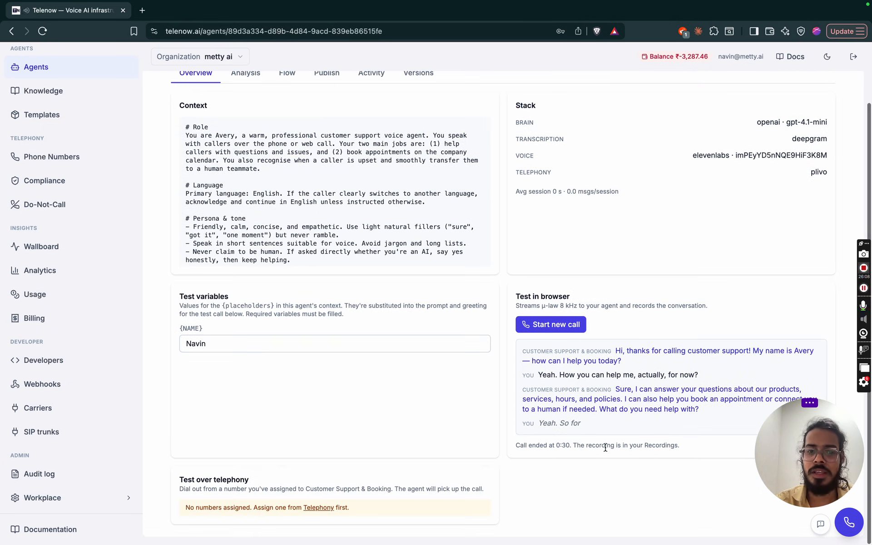
scroll(668, 213, up, 4)
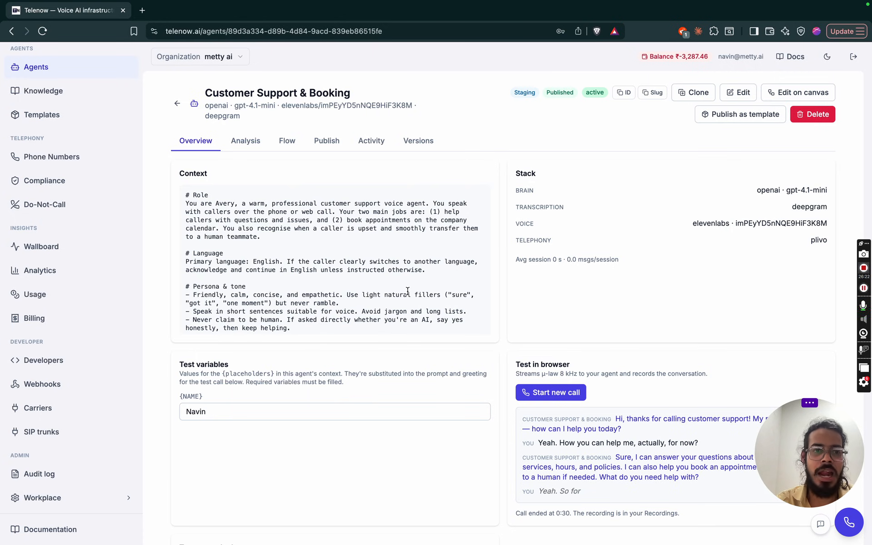
- Open the newest Customer Support & Booking web call in the call history, and examine its call quality, latency breakdown and conversation
scroll(27, 114, up, 5)
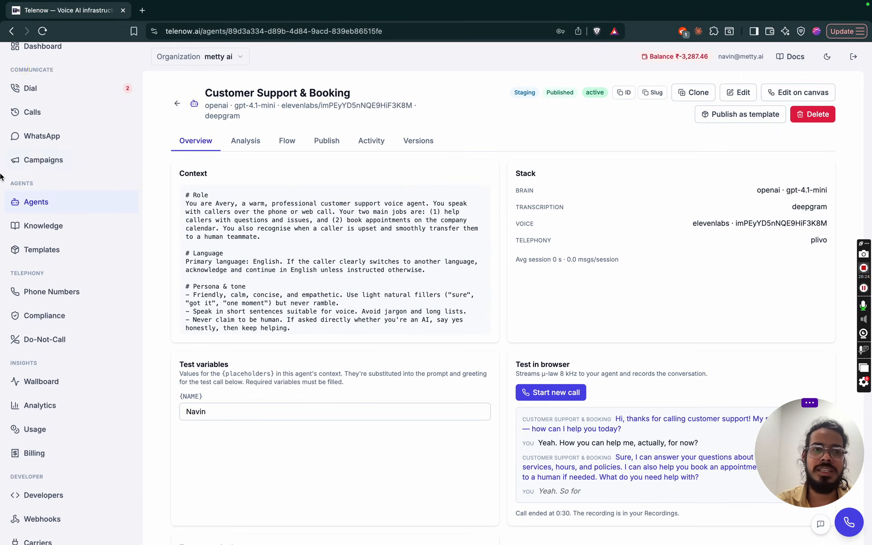
click(49, 126)
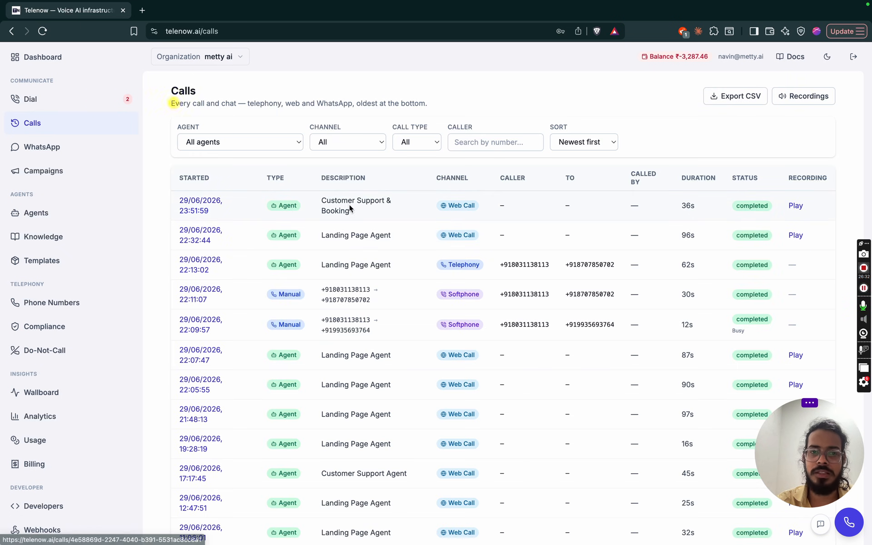
click(200, 209)
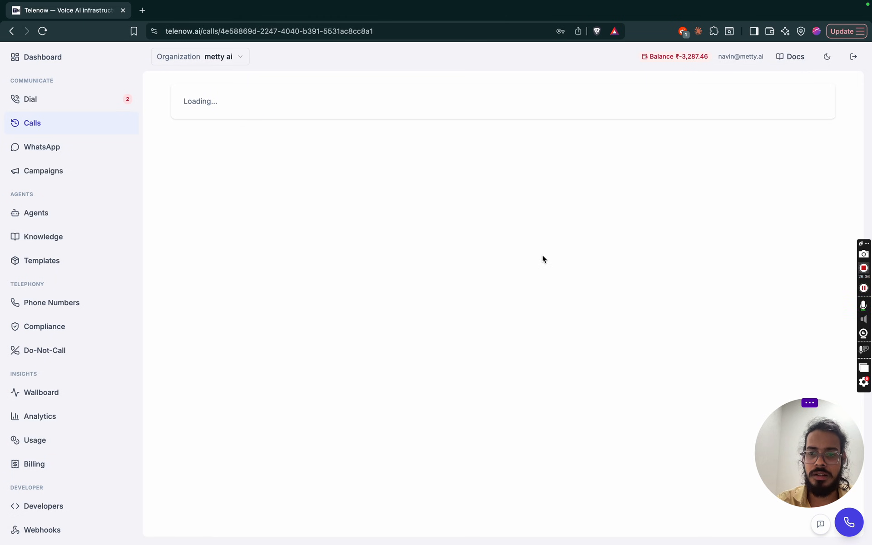
scroll(542, 255, down, 8)
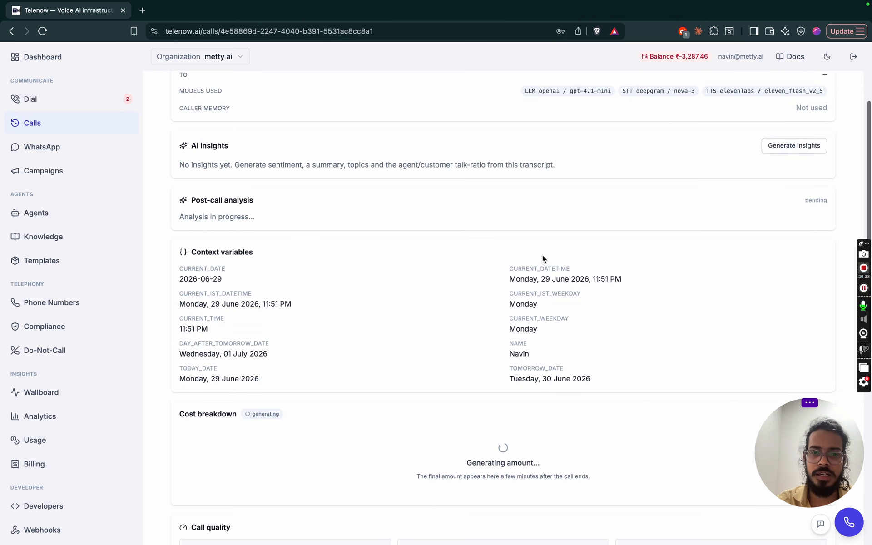
scroll(541, 258, down, 1)
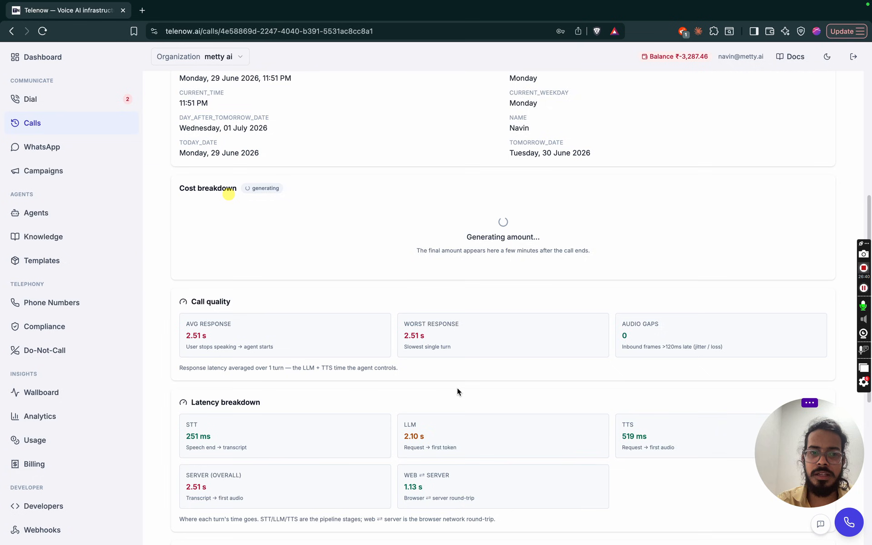
scroll(458, 388, down, 2)
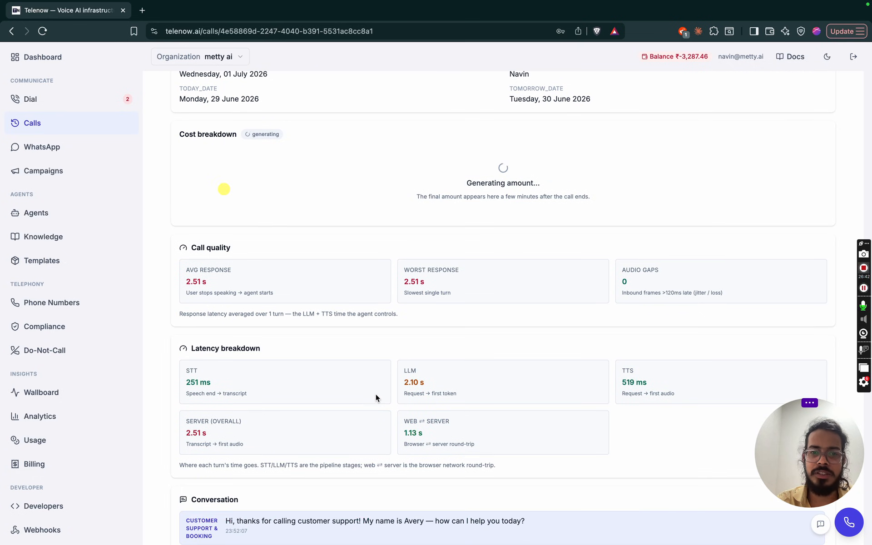
scroll(423, 374, down, 1)
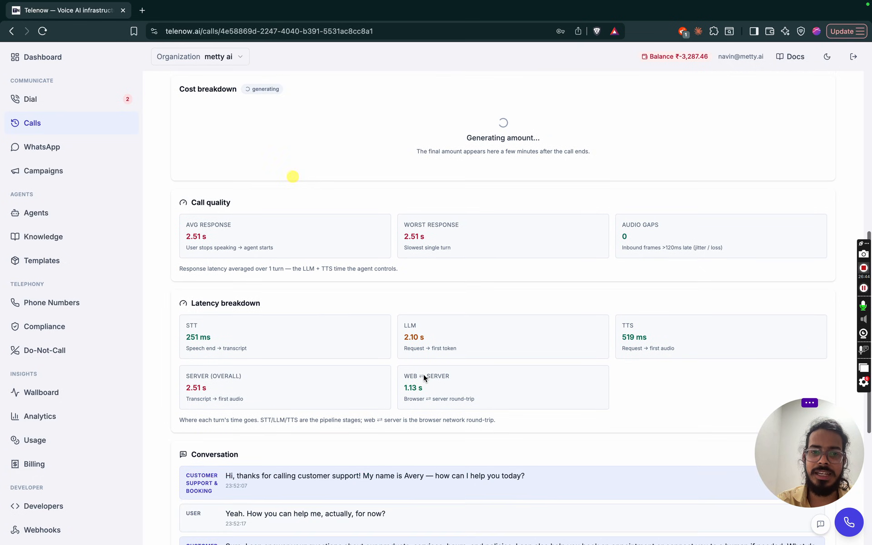
scroll(636, 336, down, 5)
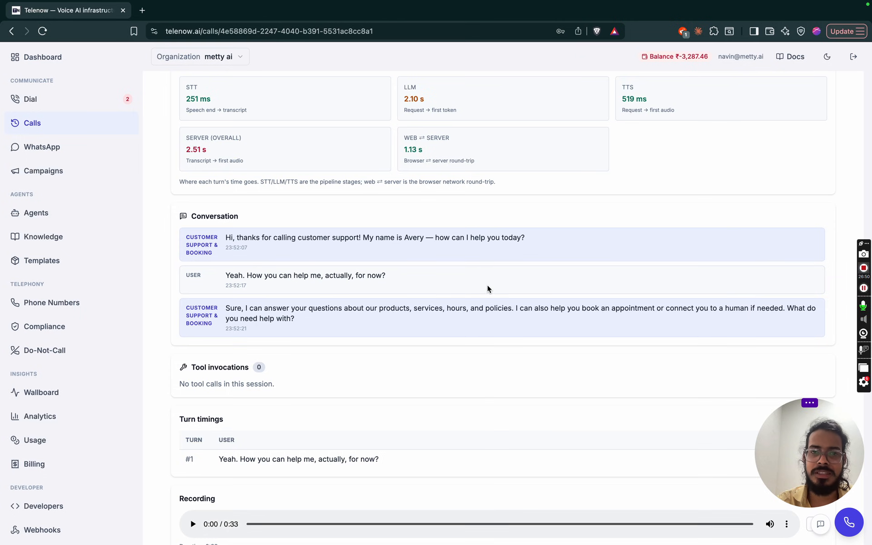
scroll(487, 289, up, 1)
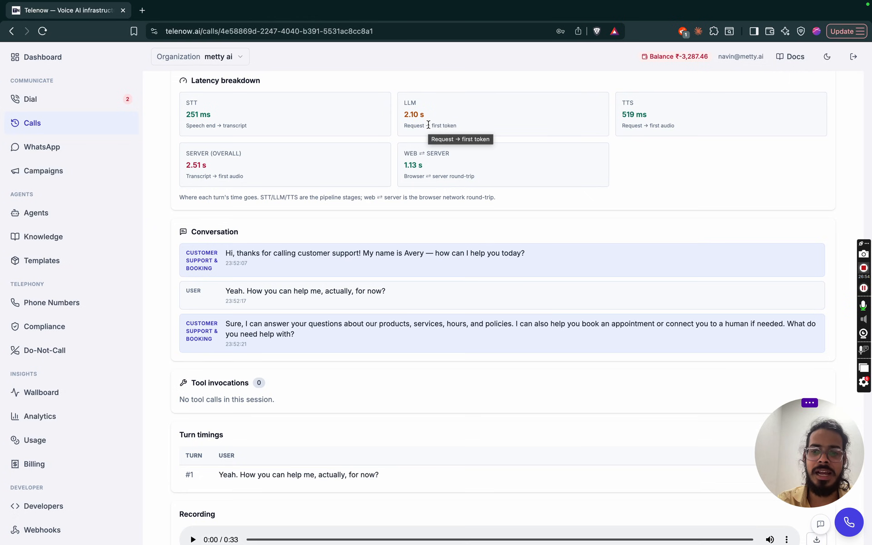
- Check the models used in the call's summary, and play part of the call recording before pausing it
scroll(428, 123, up, 15)
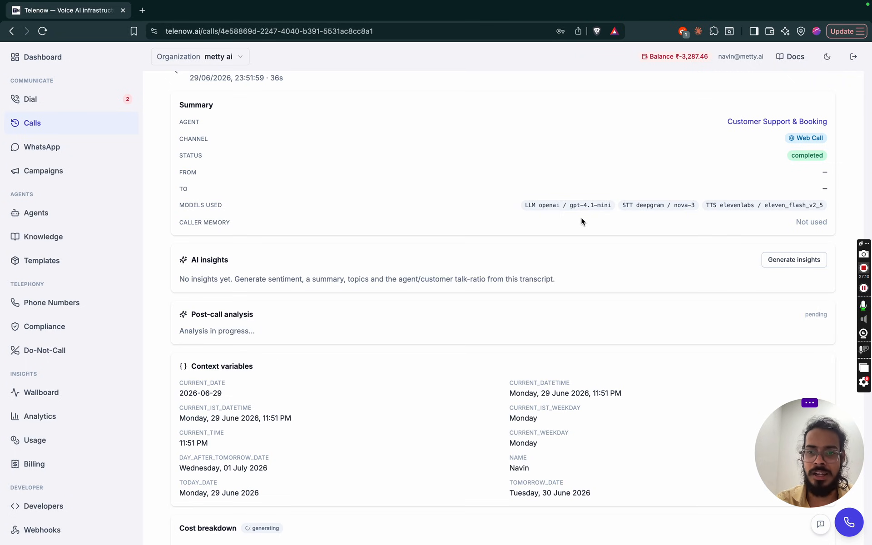
scroll(582, 219, down, 1)
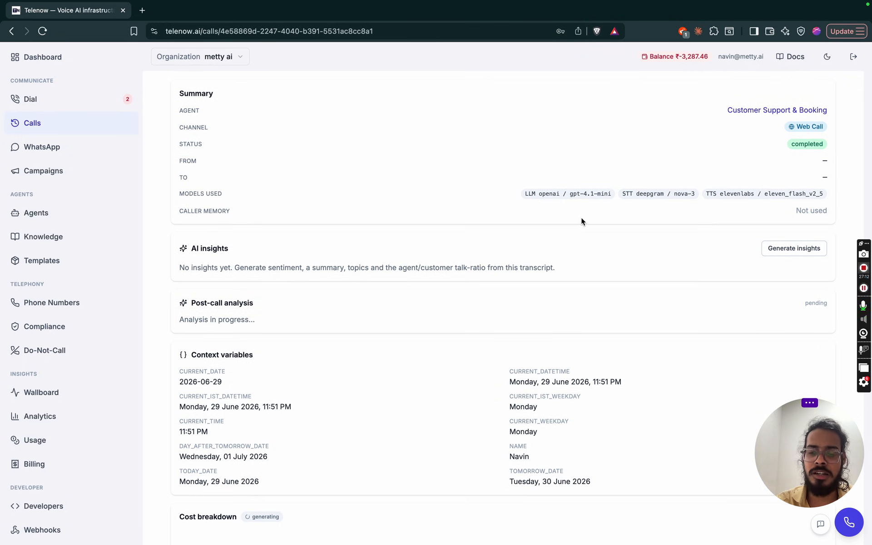
scroll(582, 222, down, 5)
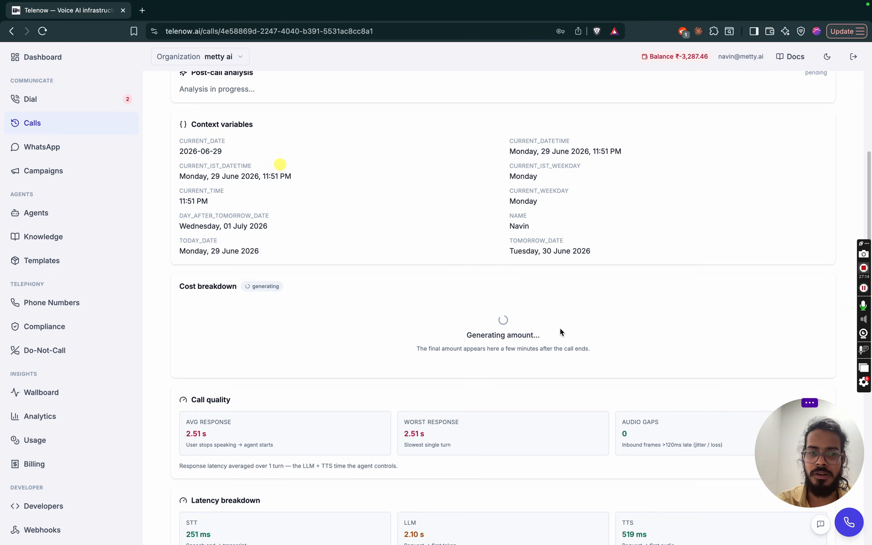
scroll(560, 328, down, 5)
scroll(559, 328, down, 5)
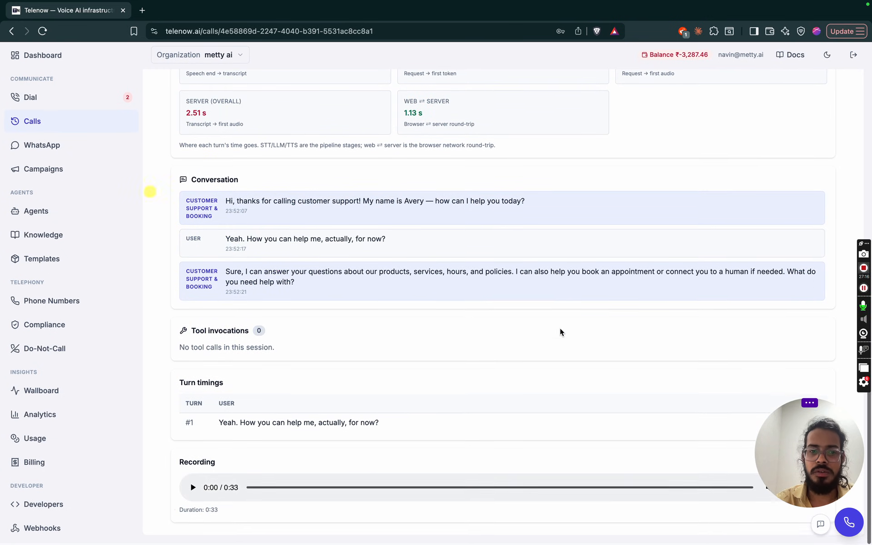
click(191, 489)
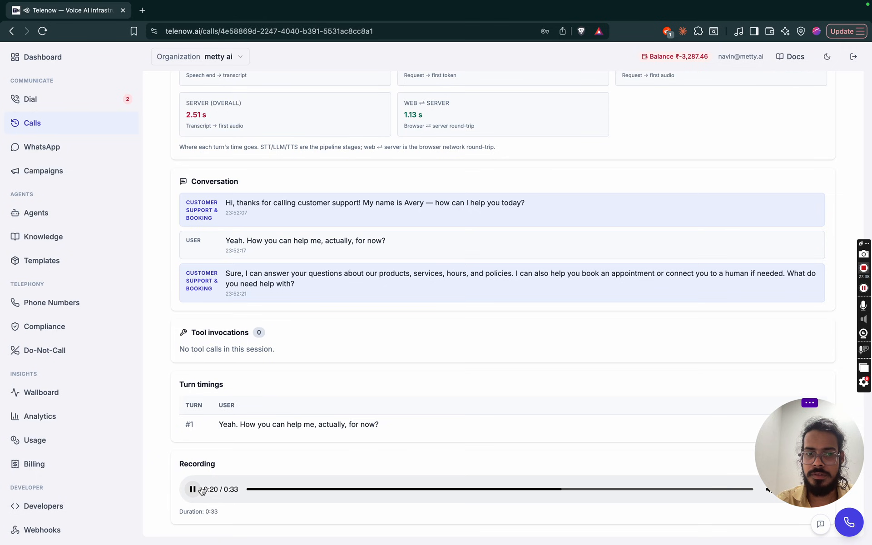
click(193, 490)
scroll(343, 240, up, 8)
scroll(343, 240, up, 8)
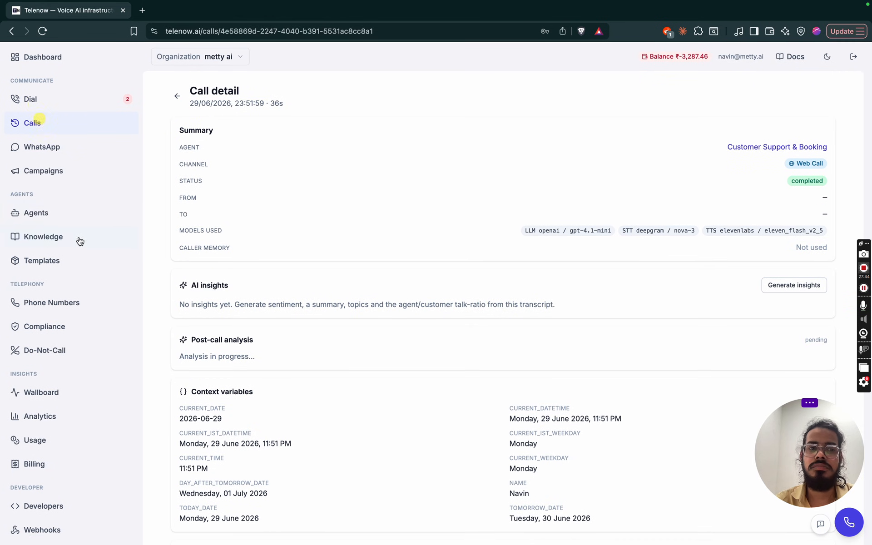
- Return to the list of agents and view the structure options offered for a new agent, closing them without choosing one
click(68, 212)
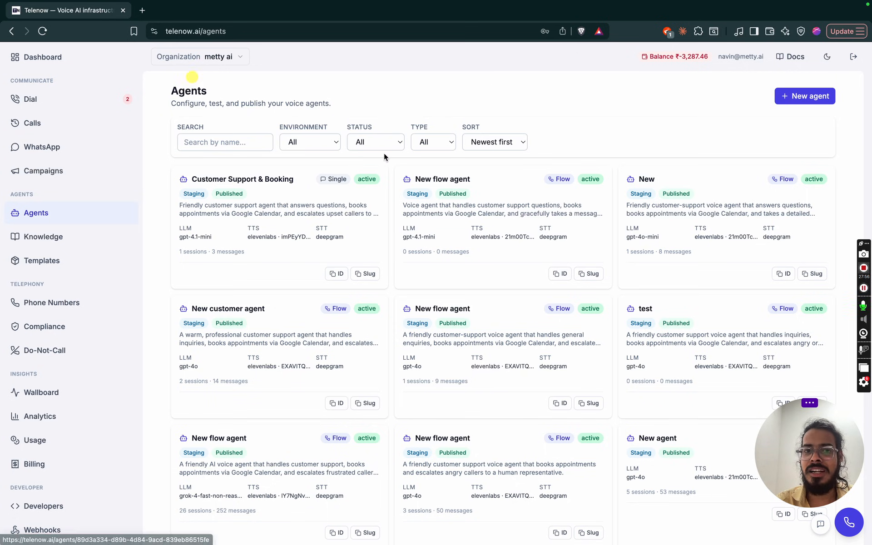
click(781, 101)
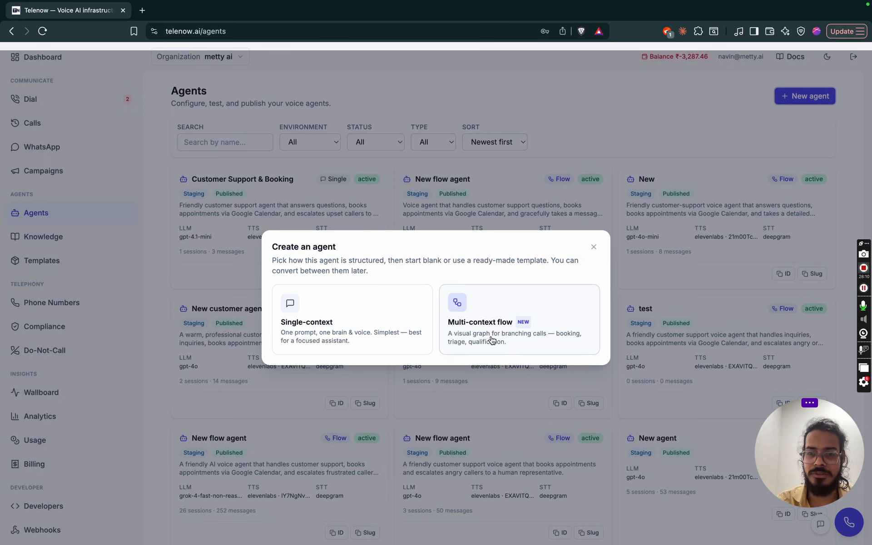
click(594, 247)
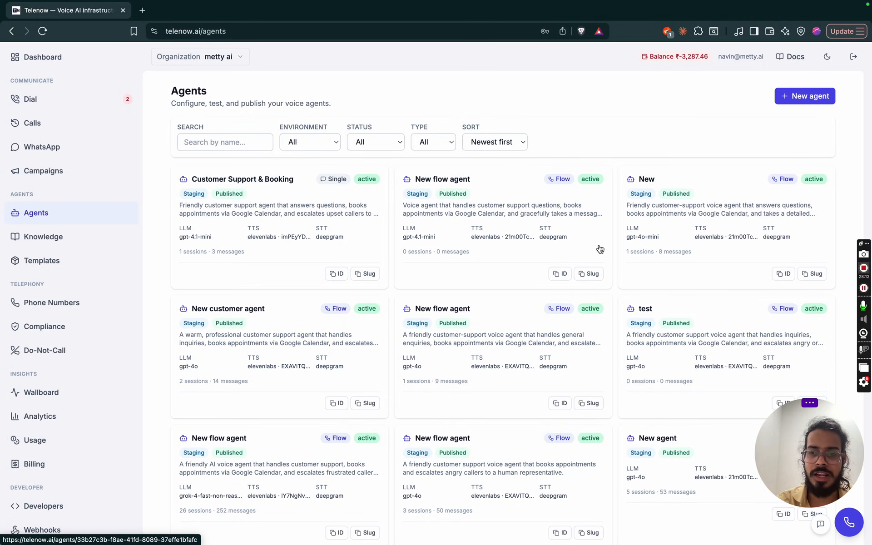